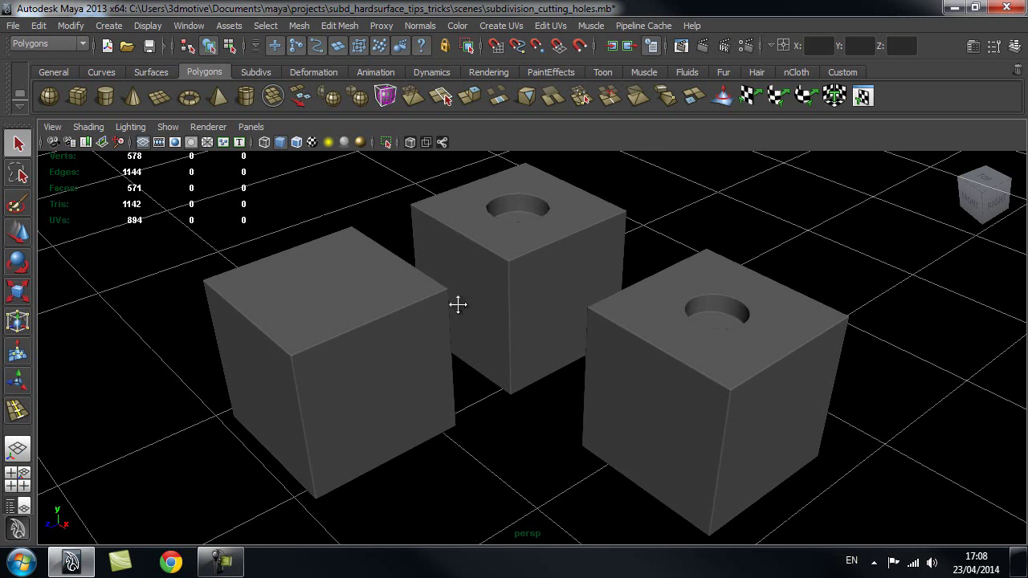
Select the plain cube without a hole and examine its supporting edge loops from several angles
{"action": "middle_click_drag", "start_coordinate": [463, 292], "coordinate": [537, 292], "text": "alt"}
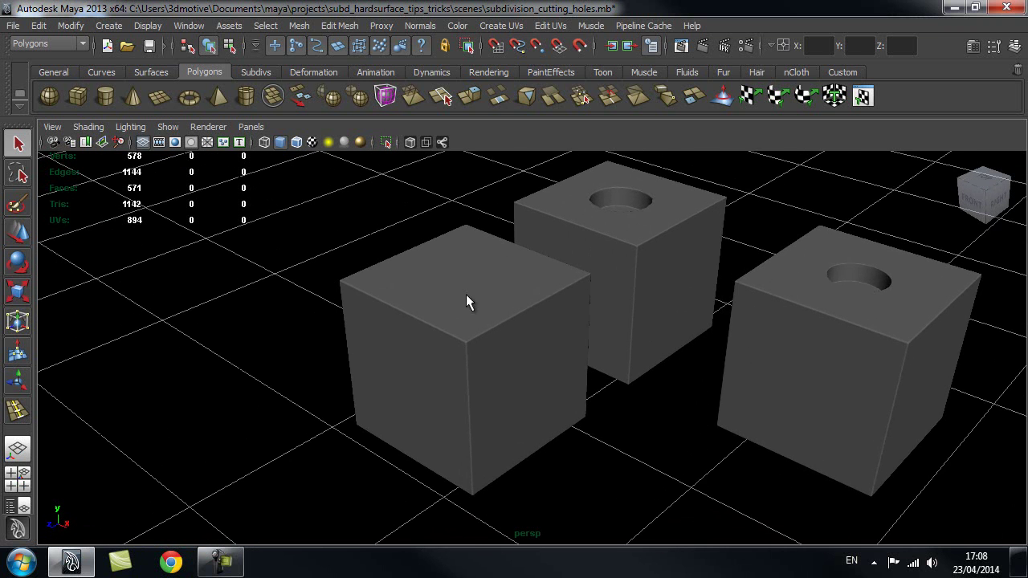
{"action": "right_click_drag", "start_coordinate": [467, 296], "coordinate": [499, 298], "text": "alt"}
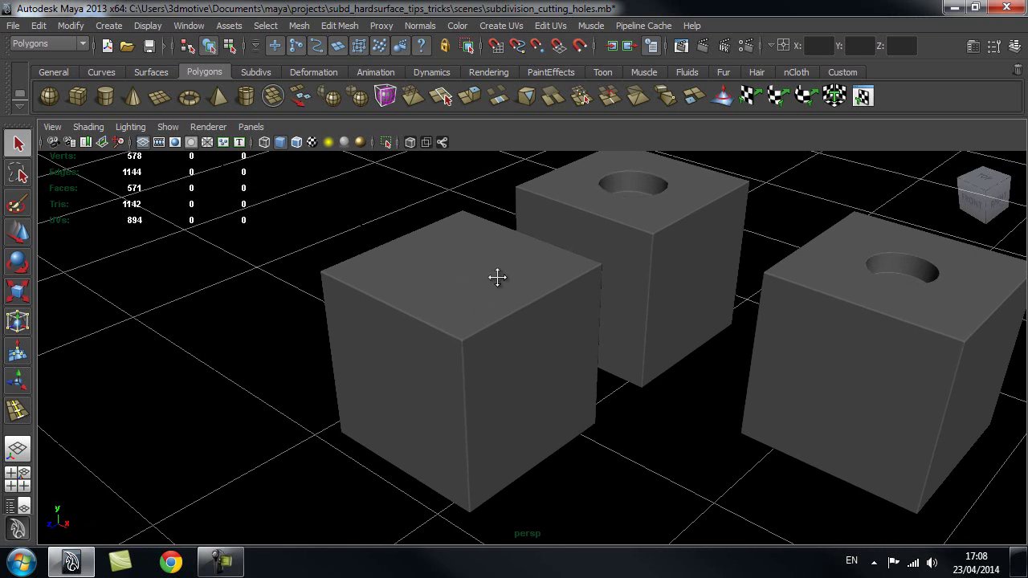
{"action": "middle_click_drag", "start_coordinate": [463, 287], "coordinate": [427, 299], "text": "alt"}
{"action": "left_click_drag", "start_coordinate": [444, 304], "coordinate": [462, 284], "text": "alt"}
{"action": "left_click", "coordinate": [492, 263]}
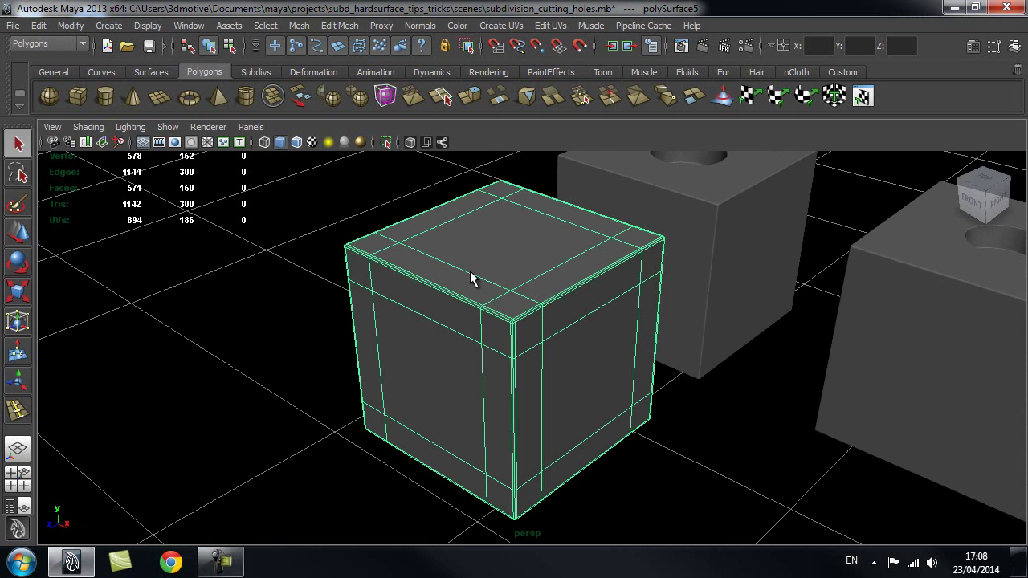
{"action": "middle_click_drag", "start_coordinate": [473, 244], "coordinate": [477, 262], "text": "alt"}
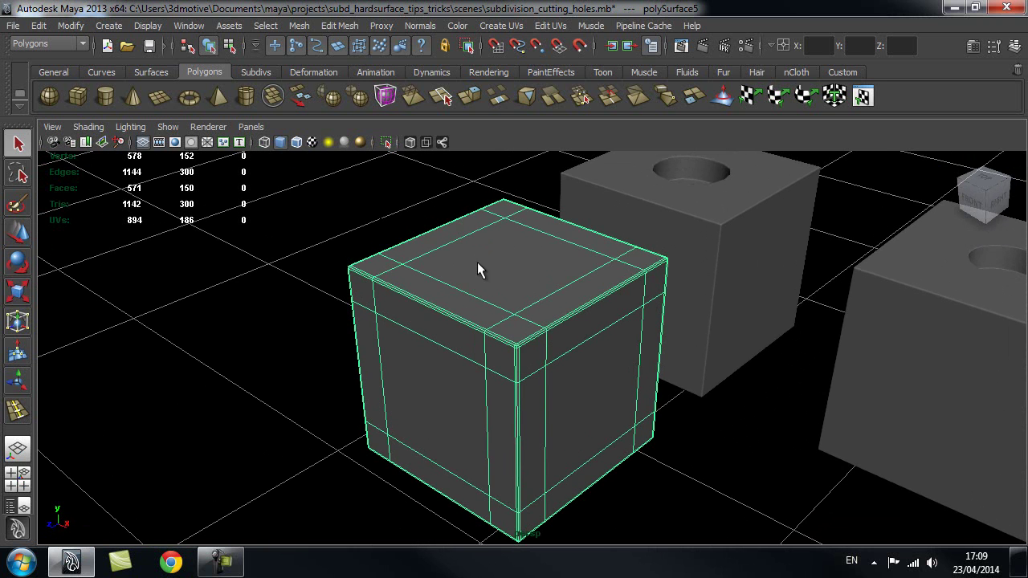
{"action": "left_click_drag", "start_coordinate": [520, 289], "coordinate": [626, 269], "text": "alt"}
{"action": "left_click_drag", "start_coordinate": [567, 259], "coordinate": [510, 260], "text": "alt"}
{"action": "left_click_drag", "start_coordinate": [589, 264], "coordinate": [564, 280], "text": "alt"}
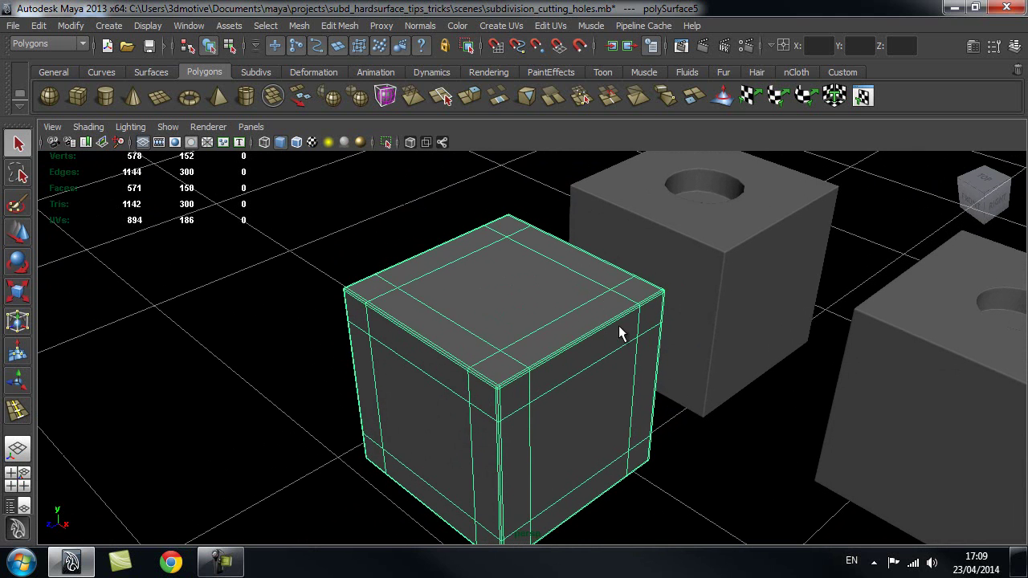
Select the rear cube with the faceted hole and examine the edge flow around the hole up close
{"action": "middle_click_drag", "start_coordinate": [710, 324], "coordinate": [562, 316], "text": "alt"}
{"action": "right_click_drag", "start_coordinate": [763, 297], "coordinate": [660, 303], "text": "alt"}
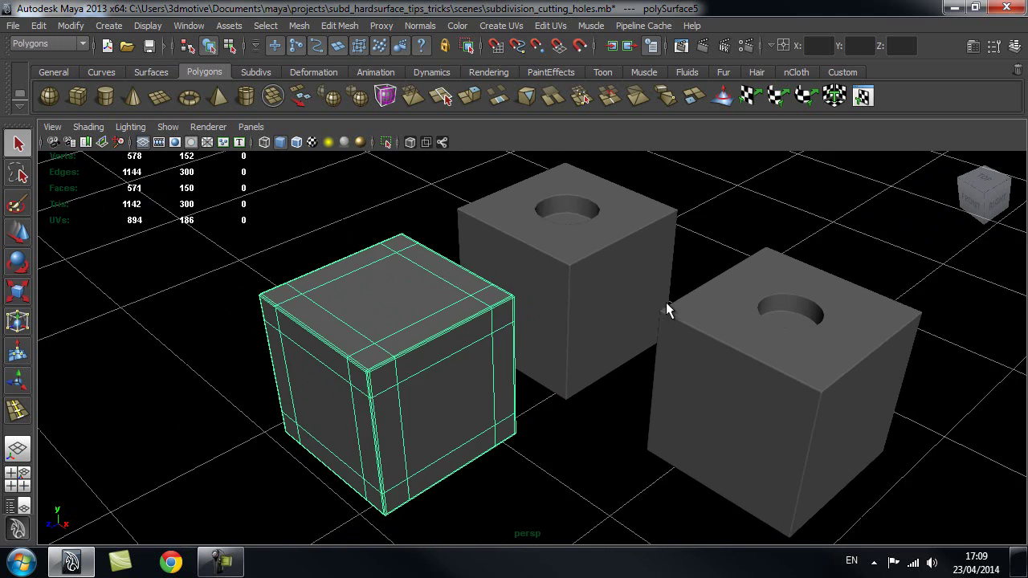
{"action": "middle_click_drag", "start_coordinate": [703, 287], "coordinate": [609, 315], "text": "alt"}
{"action": "left_click_drag", "start_coordinate": [610, 316], "coordinate": [637, 312], "text": "alt"}
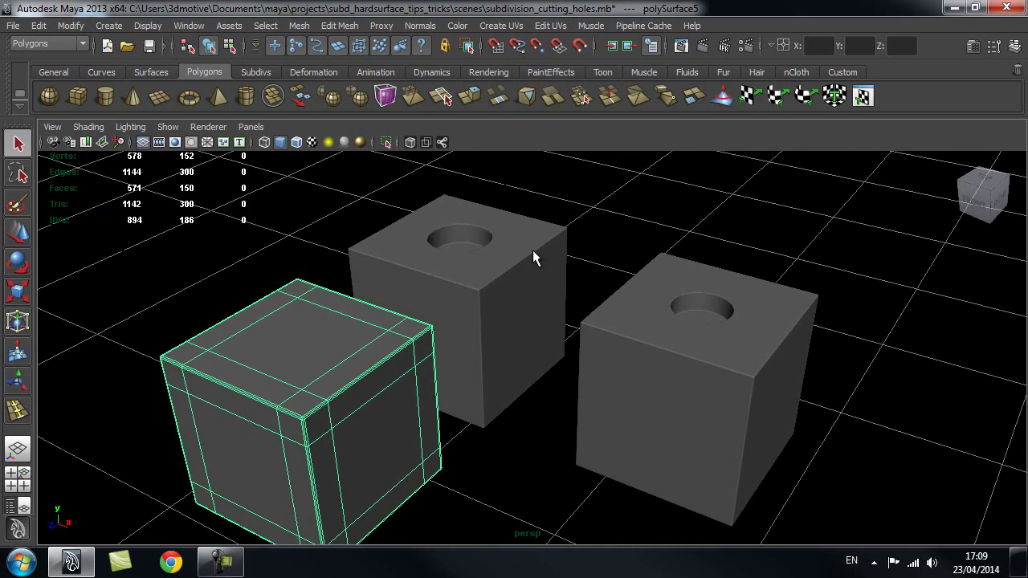
{"action": "left_click", "coordinate": [461, 243]}
{"action": "key", "text": "f"}
{"action": "middle_click_drag", "start_coordinate": [642, 246], "coordinate": [612, 330], "text": "alt"}
{"action": "right_click_drag", "start_coordinate": [426, 285], "coordinate": [489, 289], "text": "alt"}
{"action": "middle_click_drag", "start_coordinate": [489, 289], "coordinate": [481, 316], "text": "alt"}
{"action": "left_click_drag", "start_coordinate": [594, 307], "coordinate": [572, 318], "text": "alt"}
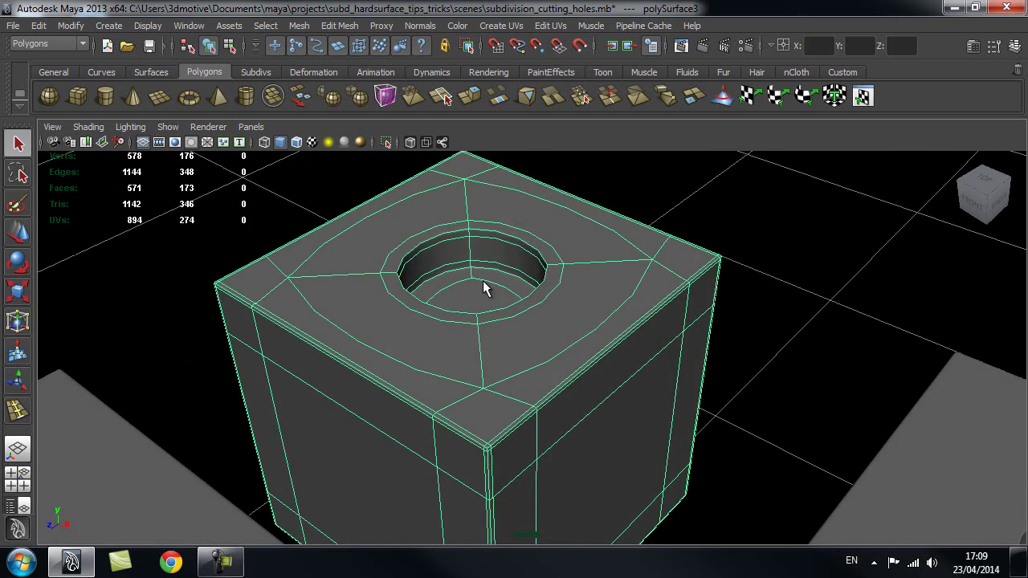
{"action": "left_click", "coordinate": [776, 218]}
{"action": "scroll", "coordinate": [535, 263], "scroll_direction": "up", "scroll_amount": 5}
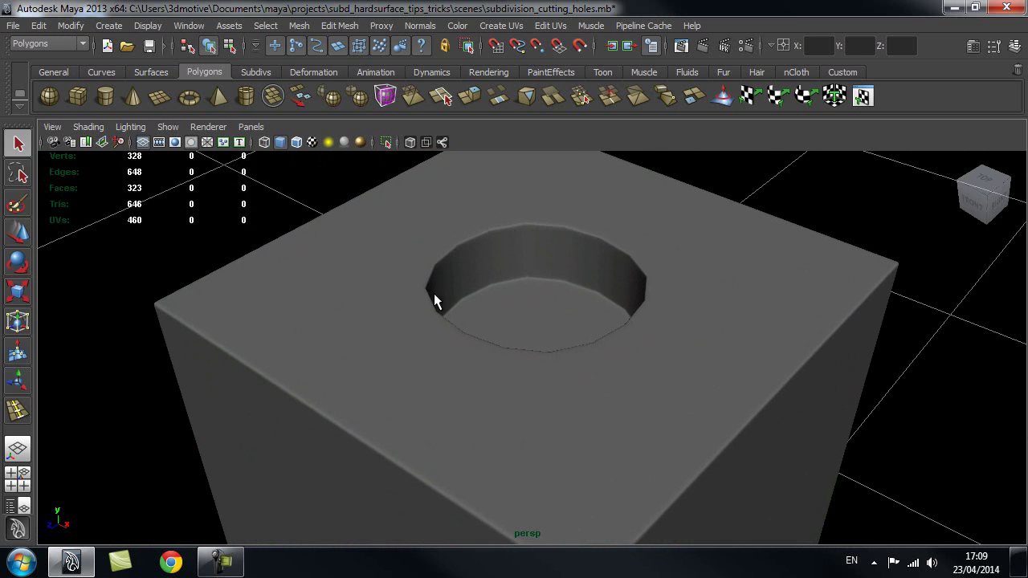
{"action": "left_click", "coordinate": [651, 254]}
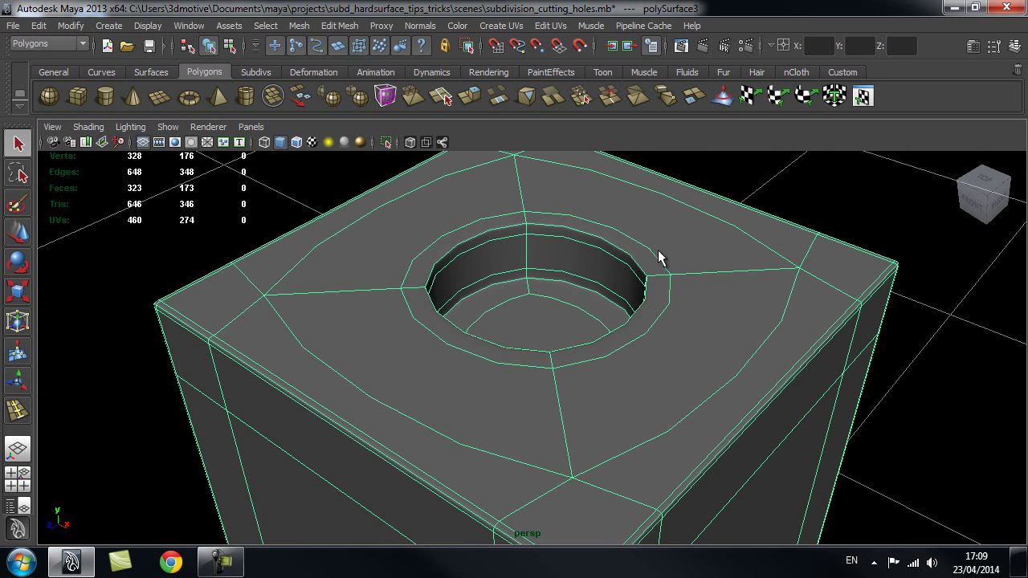
Examine the rounder hole in the other holed cube and compare it with the selected cube's hole
{"action": "right_click_drag", "start_coordinate": [770, 307], "coordinate": [466, 316], "text": "alt"}
{"action": "middle_click_drag", "start_coordinate": [783, 350], "coordinate": [514, 171], "text": "alt"}
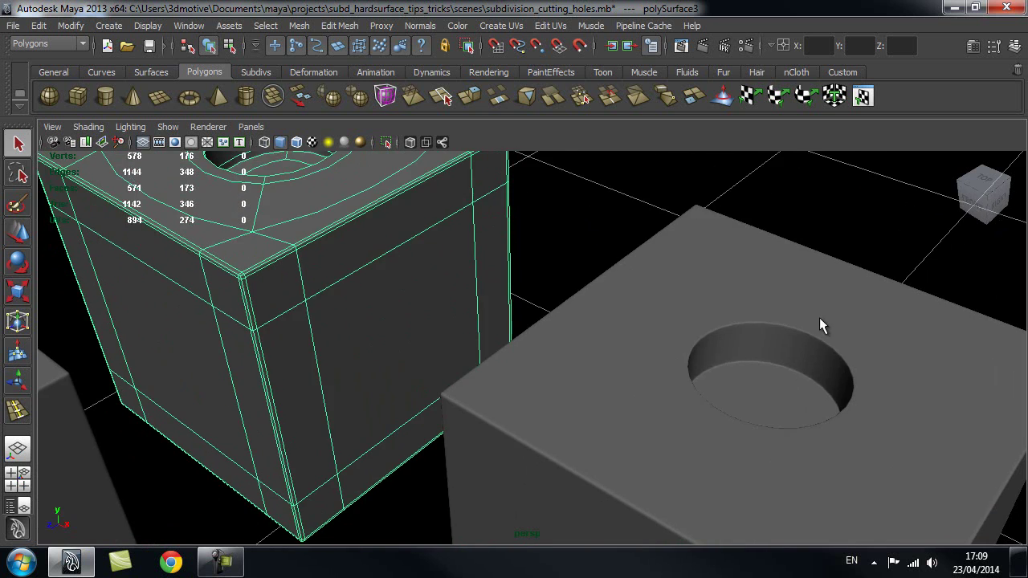
{"action": "middle_click_drag", "start_coordinate": [847, 346], "coordinate": [680, 271], "text": "alt"}
{"action": "left_click_drag", "start_coordinate": [590, 392], "coordinate": [525, 230], "text": "alt"}
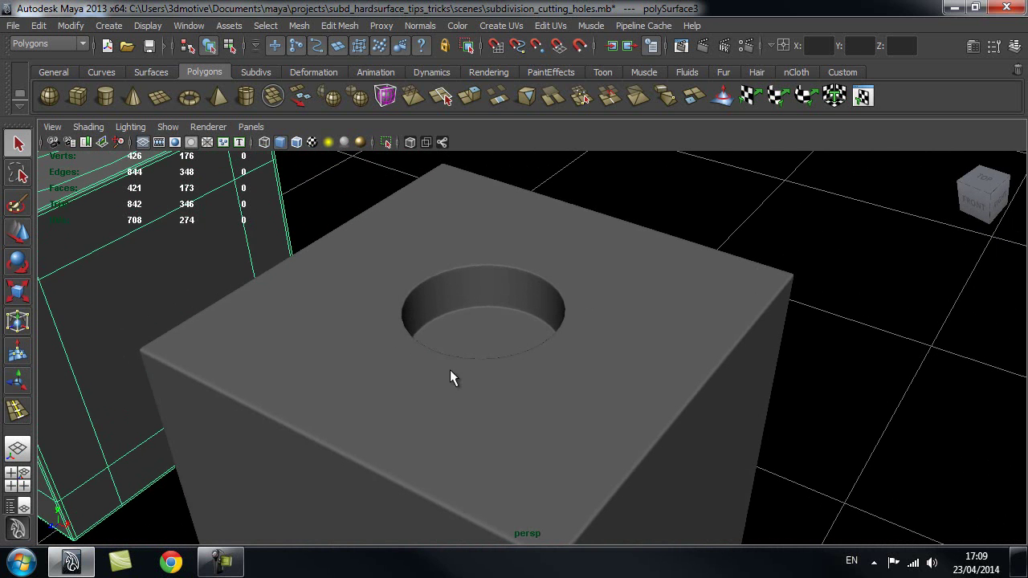
{"action": "left_click_drag", "start_coordinate": [514, 361], "coordinate": [454, 283], "text": "alt"}
{"action": "left_click_drag", "start_coordinate": [499, 238], "coordinate": [351, 291], "text": "alt"}
{"action": "right_click_drag", "start_coordinate": [352, 291], "coordinate": [297, 286], "text": "alt"}
{"action": "middle_click_drag", "start_coordinate": [683, 405], "coordinate": [730, 431], "text": "alt"}
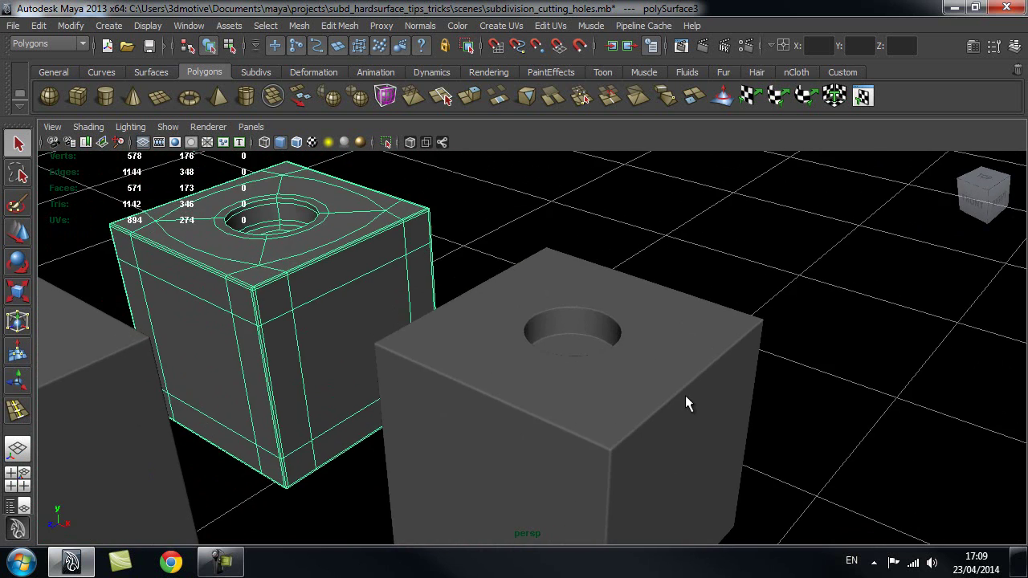
{"action": "middle_click_drag", "start_coordinate": [514, 245], "coordinate": [693, 324], "text": "alt"}
Clear the selection and view all three cubes together from several angles
{"action": "left_click", "coordinate": [674, 273]}
{"action": "right_click_drag", "start_coordinate": [673, 273], "coordinate": [481, 274], "text": "alt"}
{"action": "left_click_drag", "start_coordinate": [482, 275], "coordinate": [534, 297], "text": "alt"}
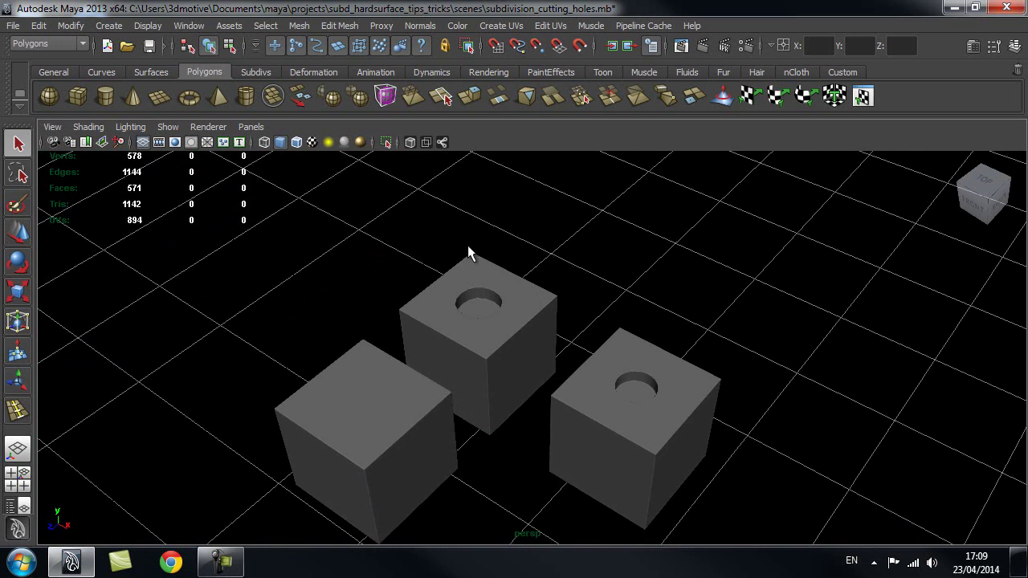
{"action": "middle_click_drag", "start_coordinate": [567, 341], "coordinate": [567, 385], "text": "alt"}
{"action": "middle_click_drag", "start_coordinate": [509, 373], "coordinate": [514, 354], "text": "alt"}
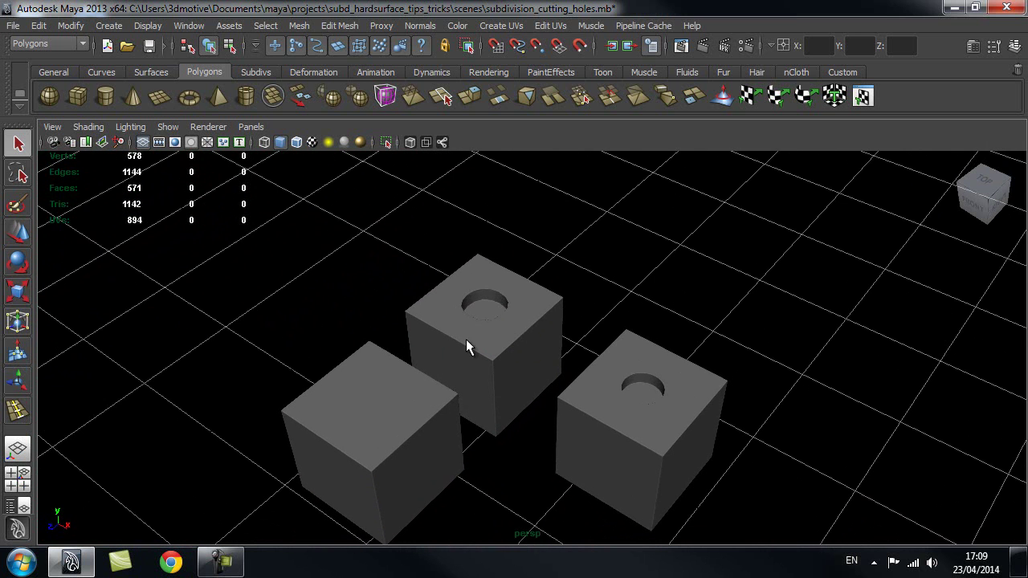
{"action": "left_click_drag", "start_coordinate": [507, 386], "coordinate": [635, 362], "text": "alt"}
{"action": "middle_click_drag", "start_coordinate": [635, 362], "coordinate": [588, 346], "text": "alt"}
{"action": "left_click_drag", "start_coordinate": [588, 346], "coordinate": [628, 353], "text": "alt"}
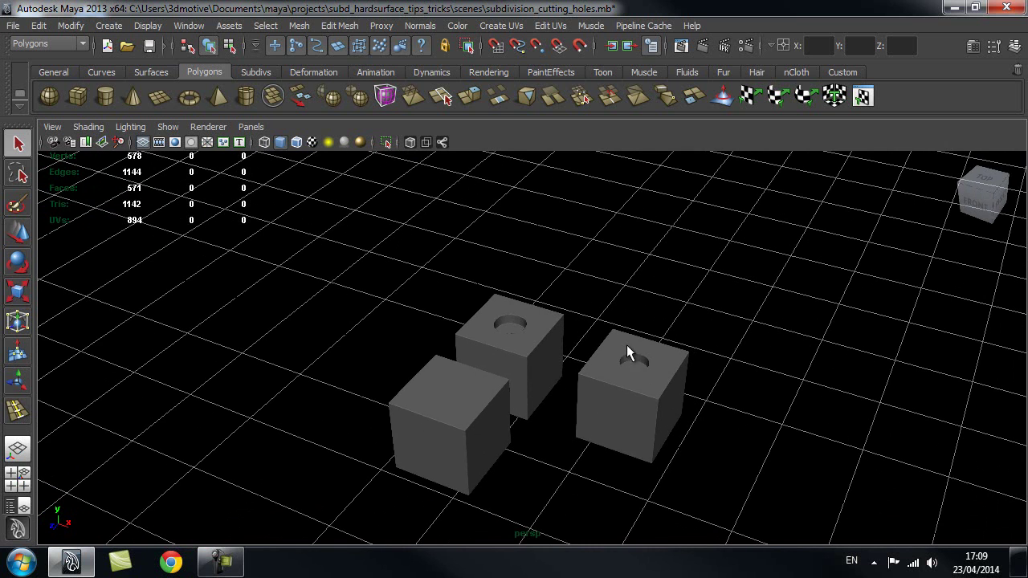
Compare the rims of the faceted and rounder holes at close range
{"action": "middle_click_drag", "start_coordinate": [566, 338], "coordinate": [507, 328], "text": "alt"}
{"action": "right_click_drag", "start_coordinate": [383, 332], "coordinate": [749, 358], "text": "alt"}
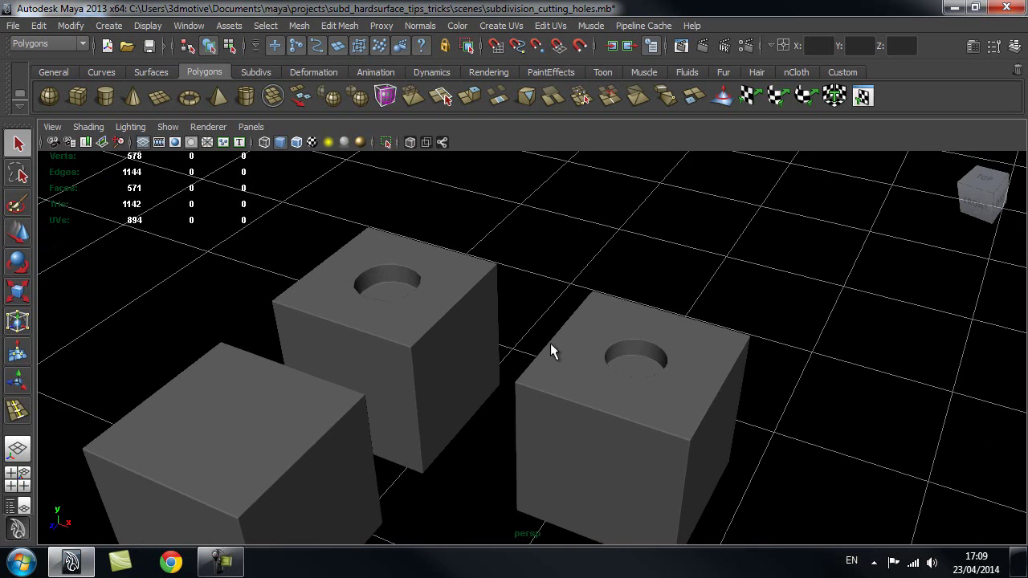
{"action": "middle_click_drag", "start_coordinate": [441, 305], "coordinate": [598, 361], "text": "alt"}
{"action": "right_click_drag", "start_coordinate": [598, 360], "coordinate": [500, 362], "text": "alt"}
{"action": "middle_click_drag", "start_coordinate": [500, 362], "coordinate": [518, 339], "text": "alt"}
{"action": "right_click_drag", "start_coordinate": [518, 340], "coordinate": [780, 362], "text": "alt"}
{"action": "left_click_drag", "start_coordinate": [390, 353], "coordinate": [495, 363], "text": "alt"}
{"action": "middle_click_drag", "start_coordinate": [611, 313], "coordinate": [468, 325], "text": "alt"}
{"action": "left_click_drag", "start_coordinate": [608, 268], "coordinate": [397, 285], "text": "alt"}
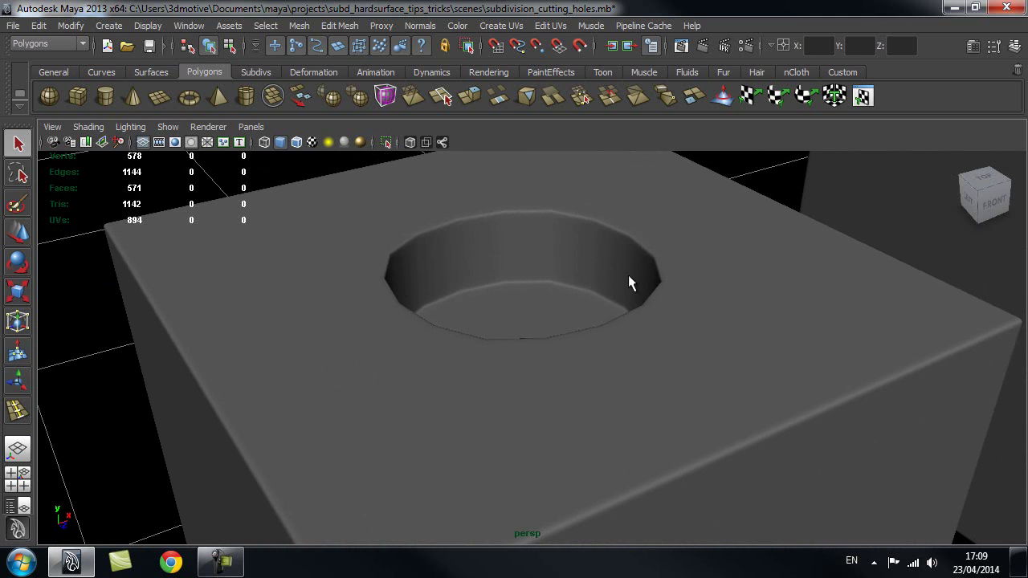
{"action": "left_click_drag", "start_coordinate": [737, 308], "coordinate": [585, 312], "text": "alt"}
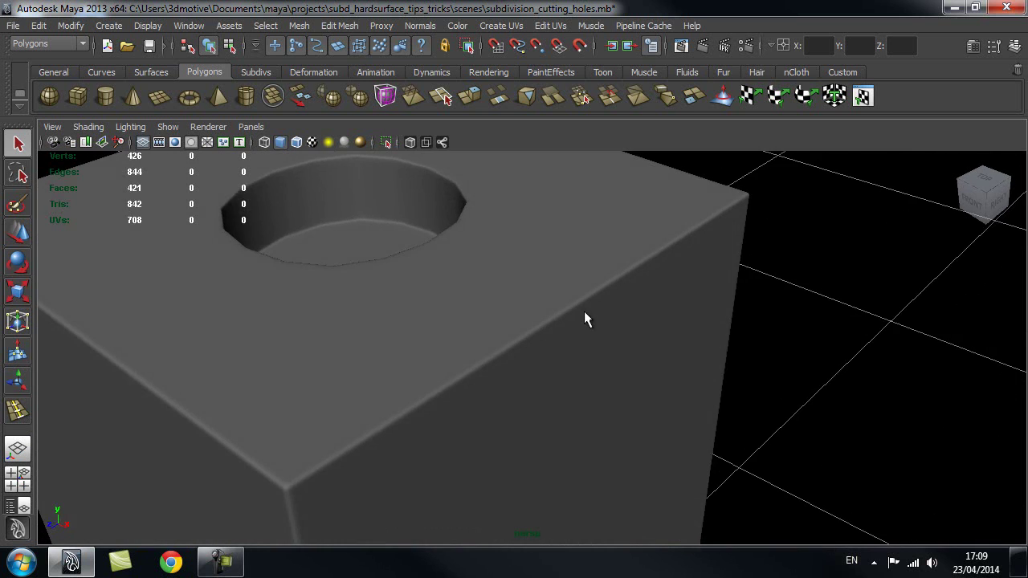
{"action": "right_click_drag", "start_coordinate": [620, 305], "coordinate": [512, 355], "text": "alt"}
{"action": "middle_click_drag", "start_coordinate": [608, 388], "coordinate": [480, 233], "text": "alt"}
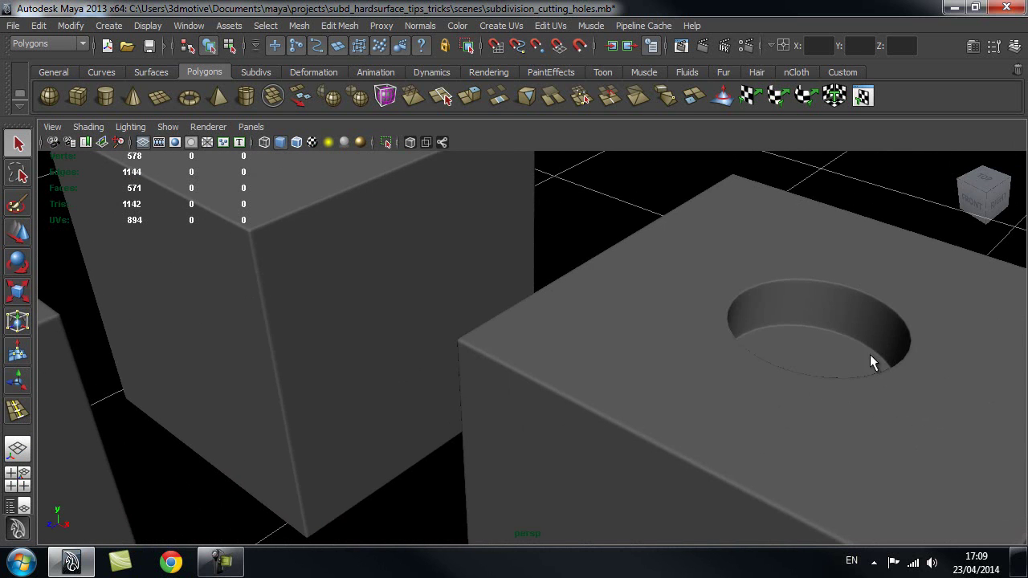
{"action": "right_click_drag", "start_coordinate": [873, 375], "coordinate": [806, 338], "text": "alt"}
{"action": "middle_click_drag", "start_coordinate": [610, 264], "coordinate": [796, 394], "text": "alt"}
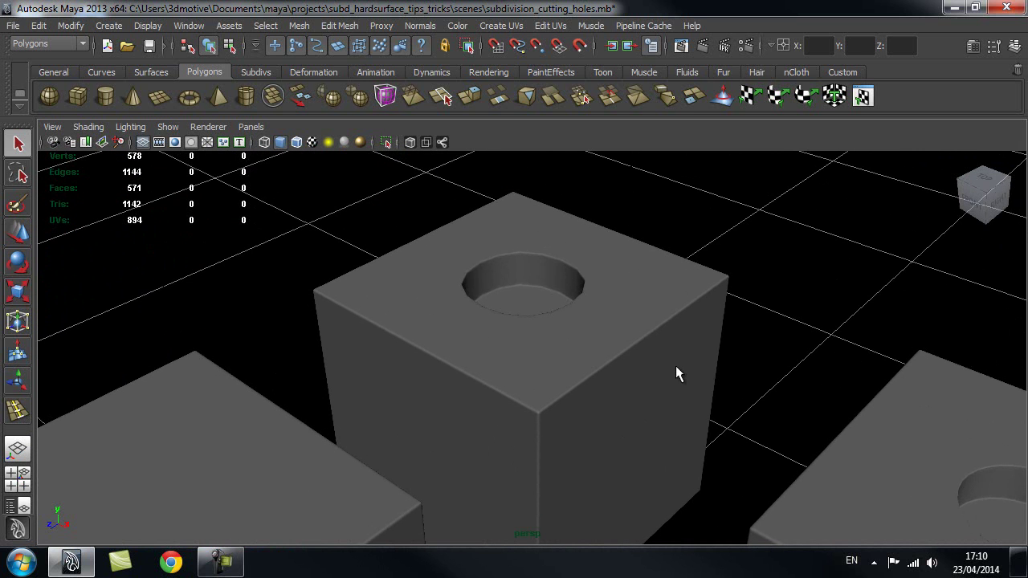
{"action": "left_click_drag", "start_coordinate": [611, 322], "coordinate": [563, 279], "text": "alt"}
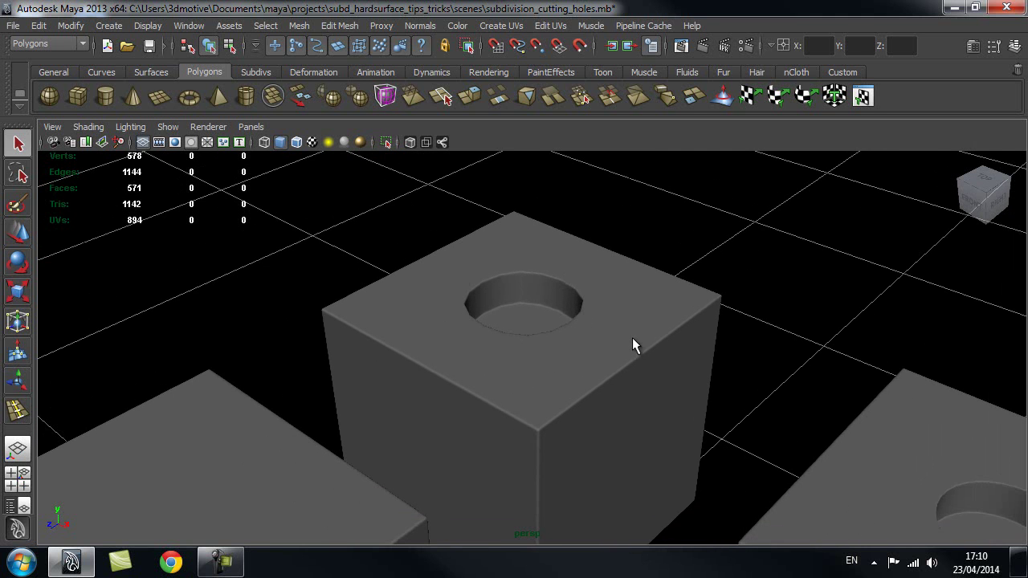
Duplicate the cube with the faceted hole and move the copy along the Z axis to behind the original
{"action": "left_click", "coordinate": [631, 315]}
{"action": "left_click_drag", "start_coordinate": [631, 315], "coordinate": [411, 347], "text": "alt"}
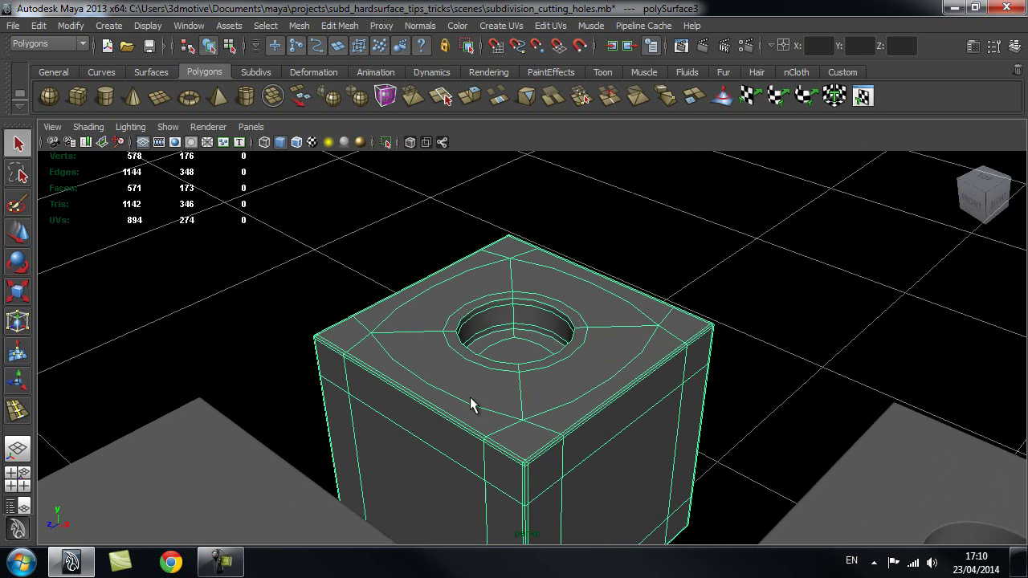
{"action": "right_click_drag", "start_coordinate": [615, 331], "coordinate": [548, 325], "text": "alt"}
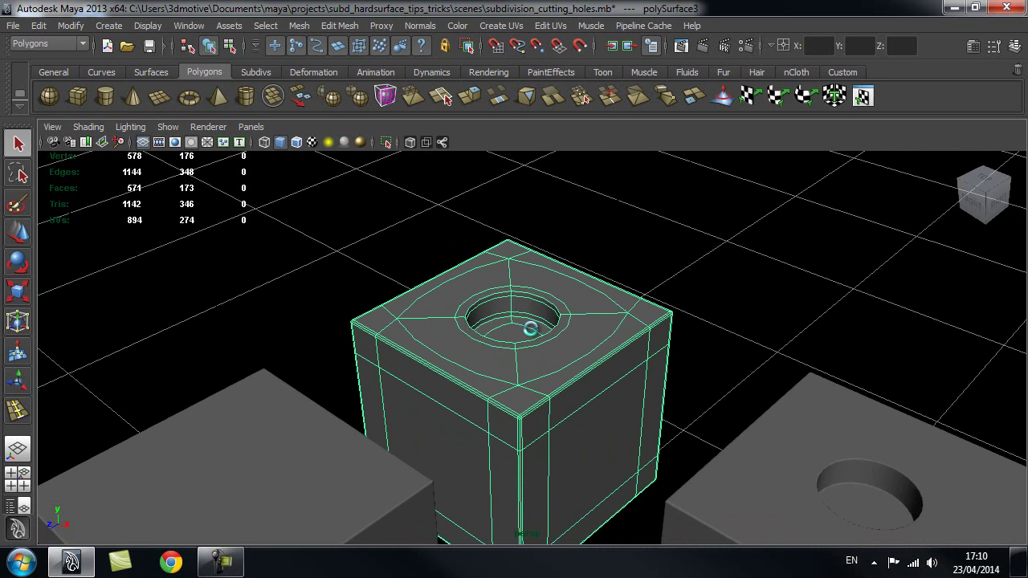
{"action": "key", "text": "ctrl+d"}
{"action": "left_click_drag", "start_coordinate": [257, 386], "coordinate": [504, 312]}
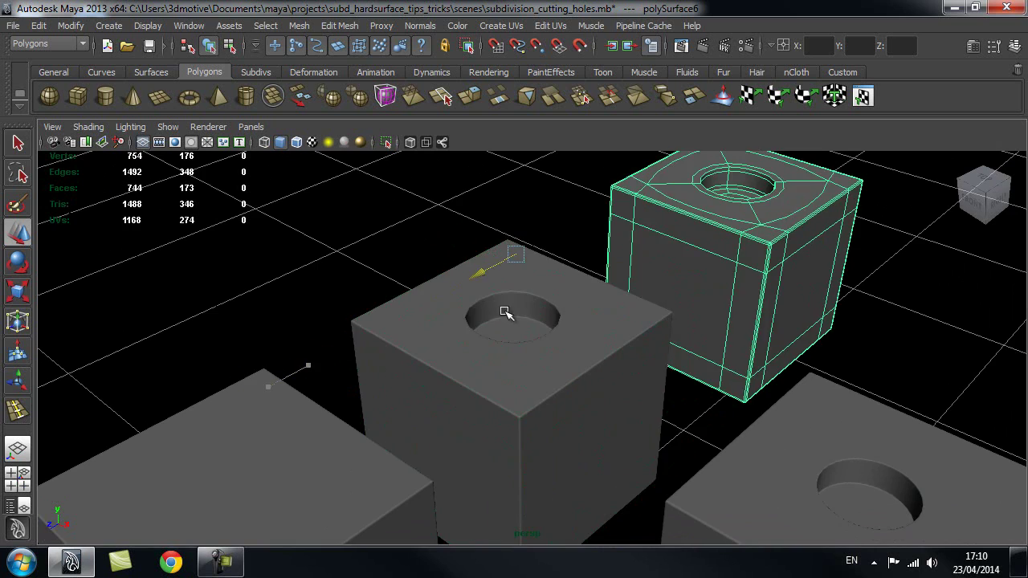
Turn on smooth mesh preview for the duplicated cube and inspect its hole with the selection cleared
{"action": "middle_click_drag", "start_coordinate": [859, 204], "coordinate": [535, 337], "text": "alt"}
{"action": "right_click_drag", "start_coordinate": [494, 321], "coordinate": [554, 300], "text": "alt"}
{"action": "middle_click_drag", "start_coordinate": [495, 254], "coordinate": [527, 281], "text": "alt"}
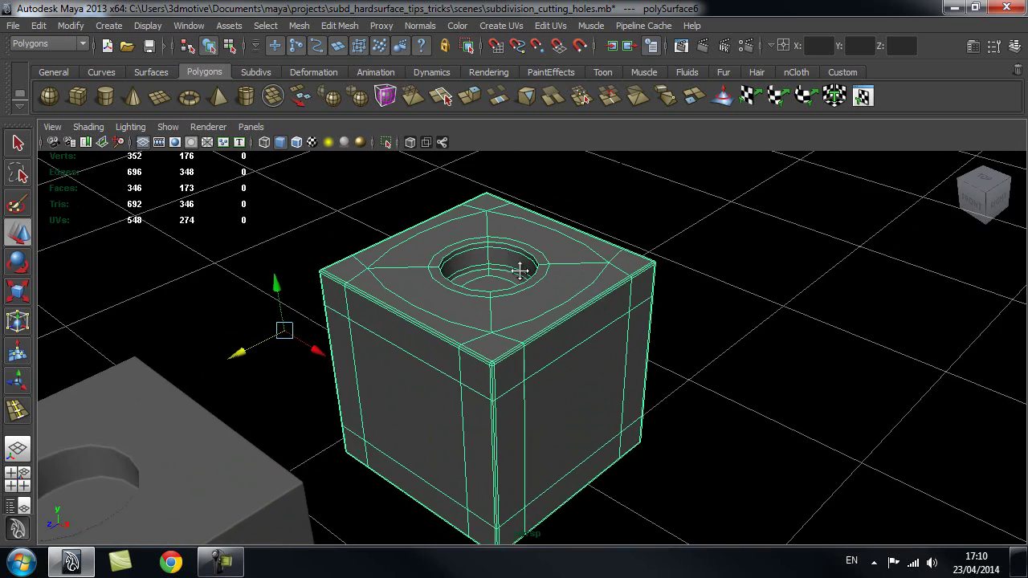
{"action": "left_click_drag", "start_coordinate": [477, 285], "coordinate": [585, 286], "text": "alt"}
{"action": "left_click", "coordinate": [649, 215]}
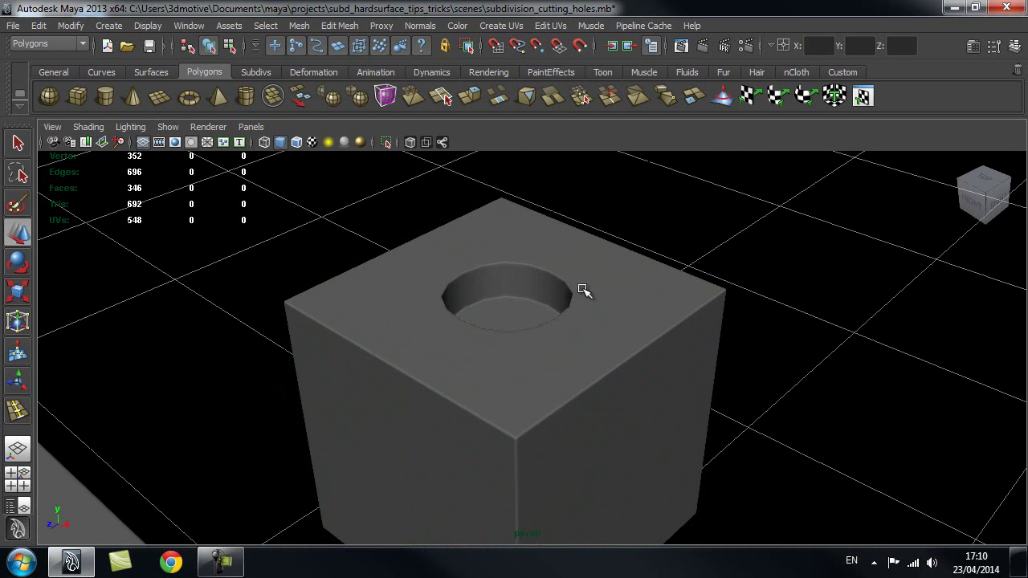
{"action": "left_click", "coordinate": [623, 295]}
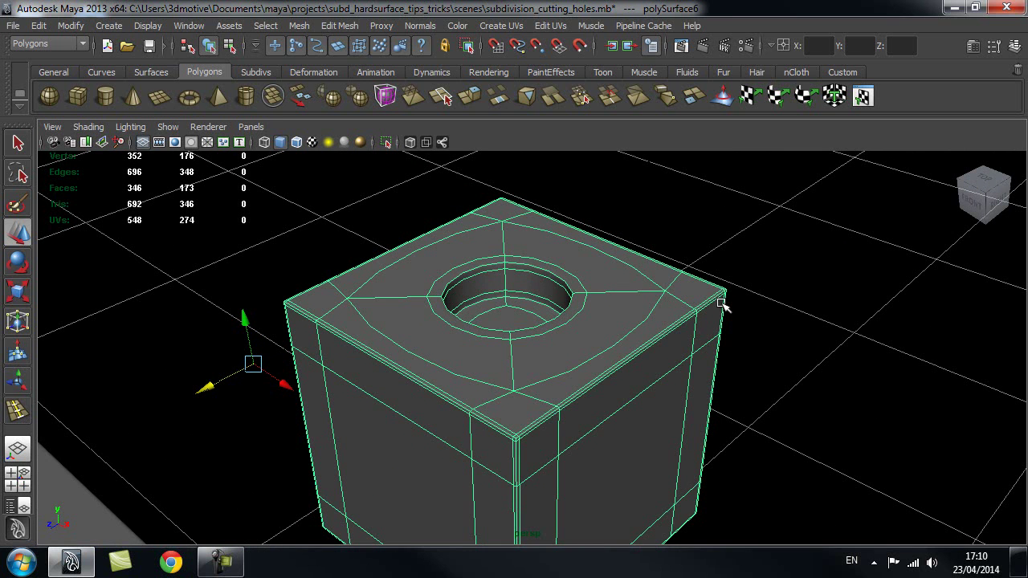
{"action": "key", "text": "3"}
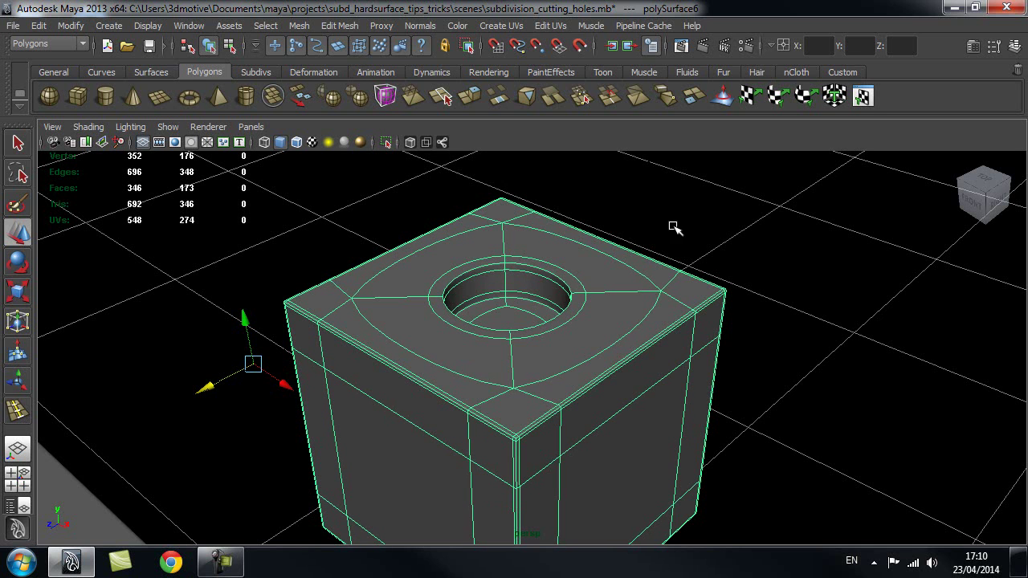
{"action": "left_click", "coordinate": [757, 233]}
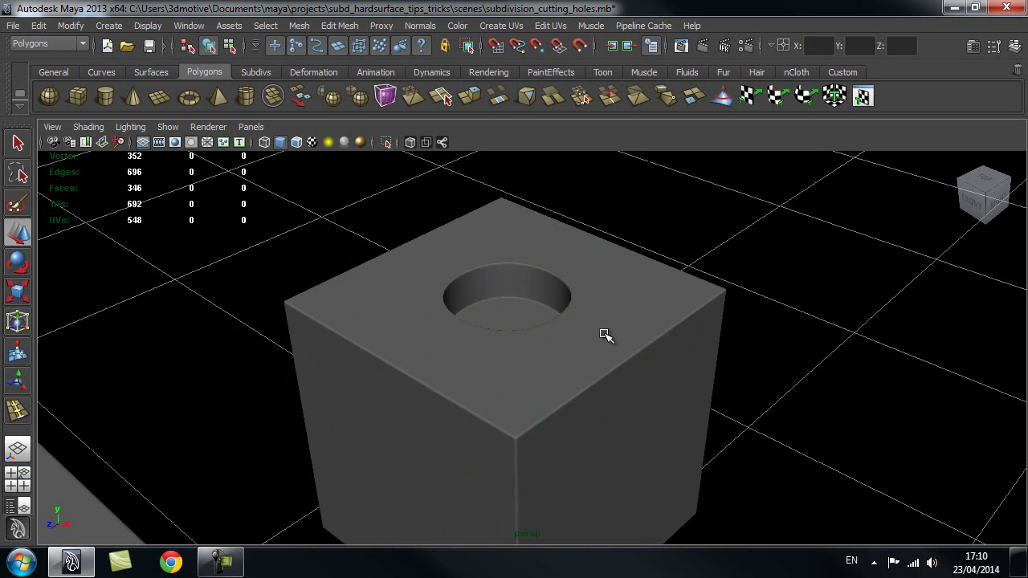
Duplicate the cube with the rounder hole and move the copy along the Z axis to beside the smoothed cube
{"action": "right_click_drag", "start_coordinate": [646, 309], "coordinate": [522, 343], "text": "alt"}
{"action": "middle_click_drag", "start_coordinate": [522, 346], "coordinate": [532, 318], "text": "alt"}
{"action": "right_click_drag", "start_coordinate": [639, 303], "coordinate": [521, 337], "text": "alt"}
{"action": "middle_click_drag", "start_coordinate": [521, 337], "coordinate": [528, 306], "text": "alt"}
{"action": "left_click_drag", "start_coordinate": [608, 282], "coordinate": [514, 302], "text": "alt"}
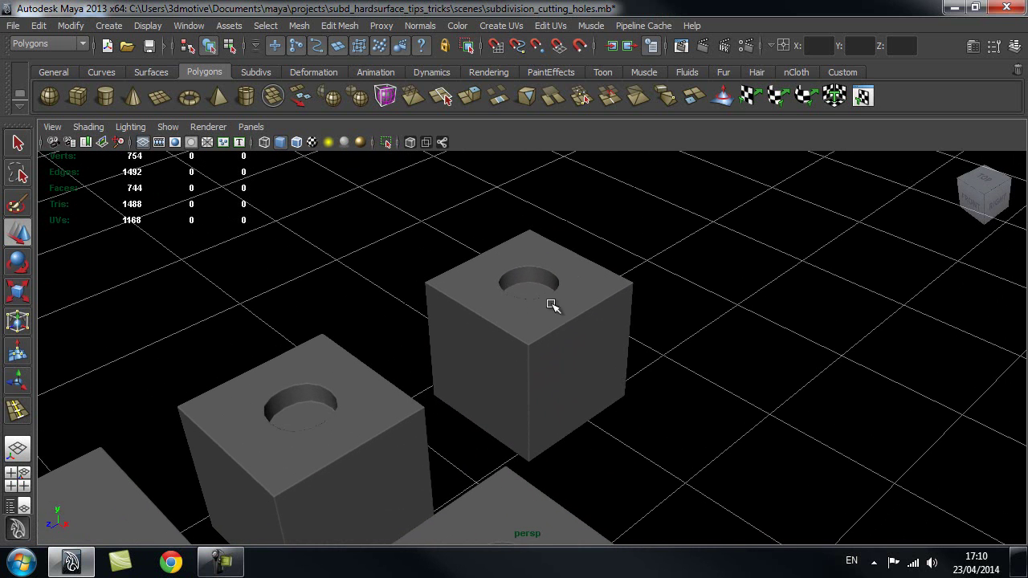
{"action": "left_click_drag", "start_coordinate": [425, 345], "coordinate": [565, 266], "text": "alt"}
{"action": "left_click_drag", "start_coordinate": [594, 342], "coordinate": [568, 340], "text": "alt"}
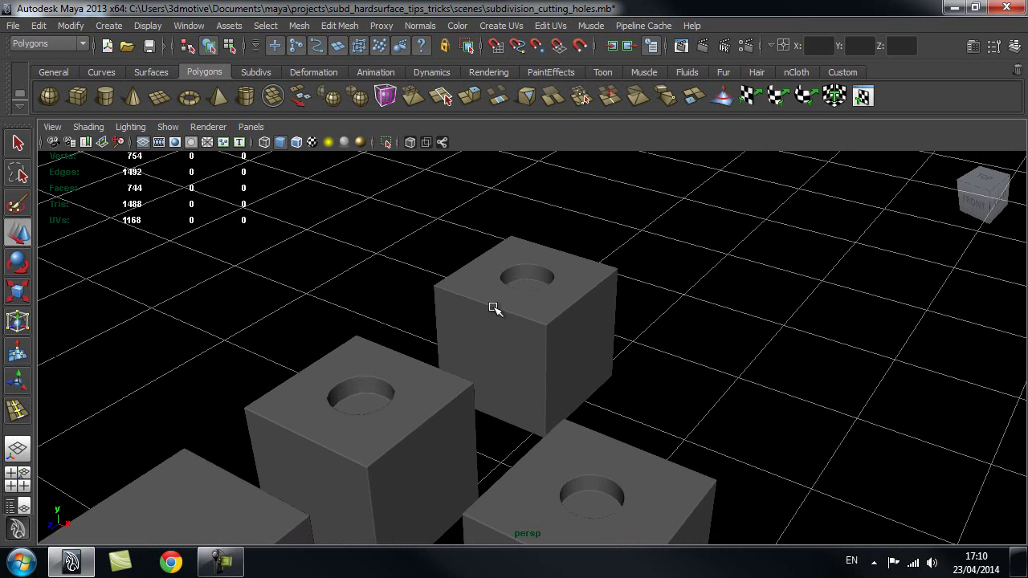
{"action": "mouse_move", "coordinate": [502, 279]}
{"action": "left_mouse_down", "text": "alt"}
{"action": "mouse_move", "coordinate": [428, 334]}
{"action": "mouse_move", "coordinate": [501, 299]}
{"action": "left_mouse_up", "text": "alt"}
{"action": "left_click_drag", "start_coordinate": [606, 335], "coordinate": [542, 286], "text": "alt"}
{"action": "left_click_drag", "start_coordinate": [520, 329], "coordinate": [530, 374], "text": "alt"}
{"action": "left_click", "coordinate": [530, 374]}
{"action": "left_click_drag", "start_coordinate": [354, 464], "coordinate": [484, 390]}
Select the smoothed cube copy and its faceted original in turn to compare their wireframes and polygon counts
{"action": "middle_click_drag", "start_coordinate": [477, 265], "coordinate": [471, 363], "text": "alt"}
{"action": "left_click", "coordinate": [475, 344]}
{"action": "right_click_drag", "start_coordinate": [427, 361], "coordinate": [497, 374], "text": "alt"}
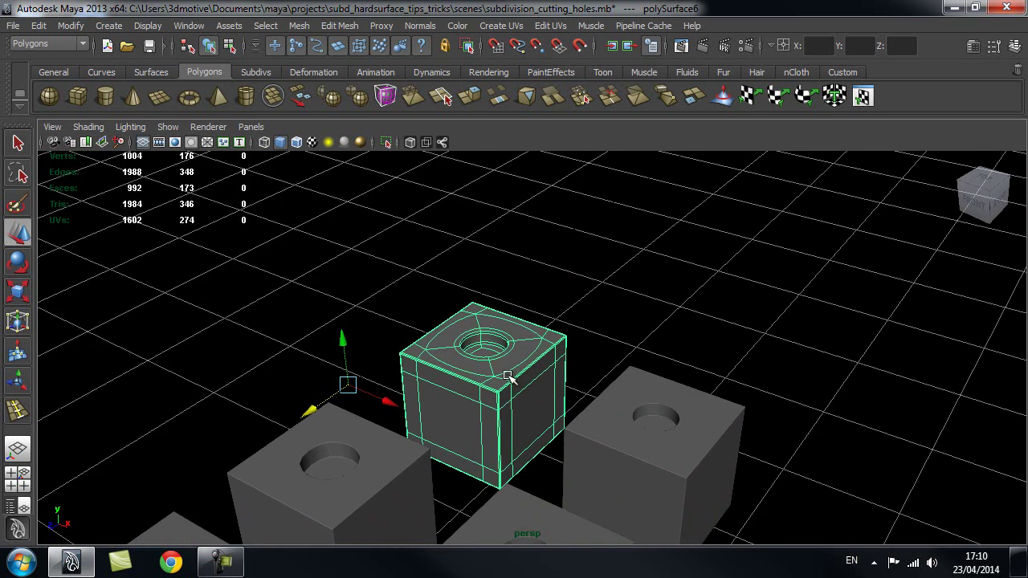
{"action": "left_click_drag", "start_coordinate": [497, 372], "coordinate": [504, 350], "text": "alt"}
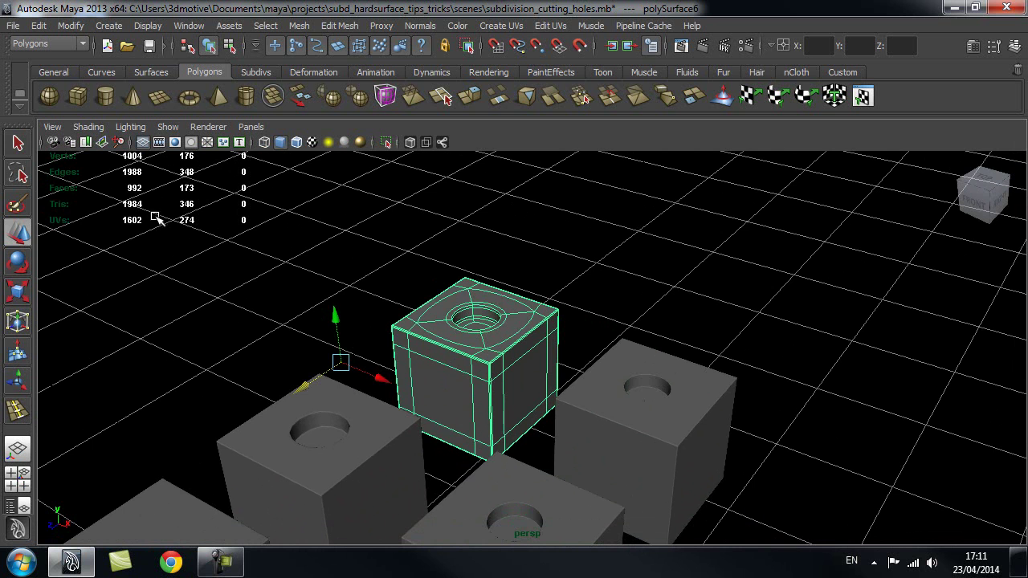
{"action": "left_click_drag", "start_coordinate": [384, 266], "coordinate": [350, 359], "text": "alt"}
{"action": "left_click", "coordinate": [350, 360]}
{"action": "middle_click_drag", "start_coordinate": [298, 329], "coordinate": [322, 291], "text": "alt"}
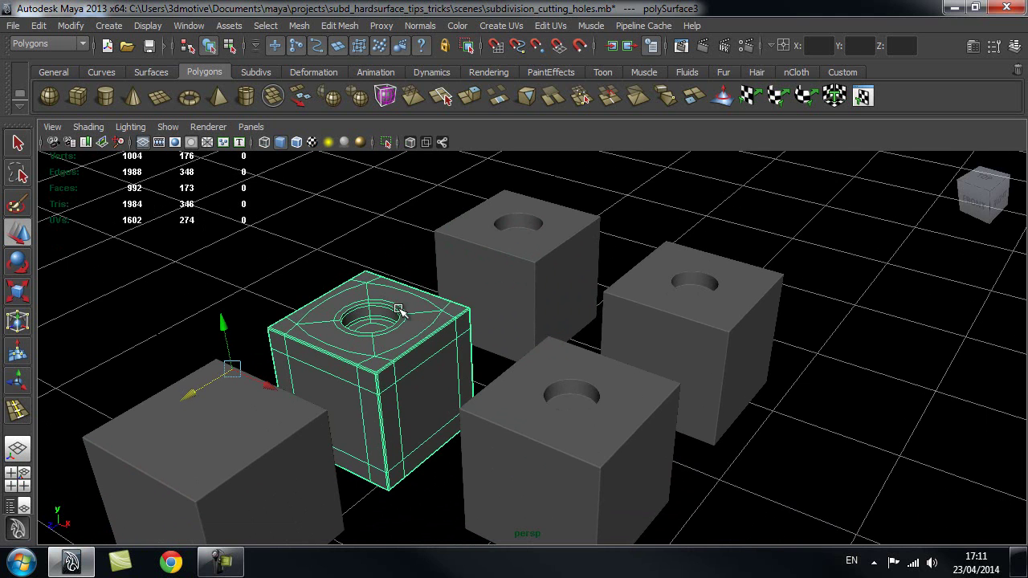
Select the original cube with the rounder hole to compare its wireframe and polygon counts with the faceted-hole cube
{"action": "middle_click_drag", "start_coordinate": [399, 310], "coordinate": [351, 319], "text": "alt"}
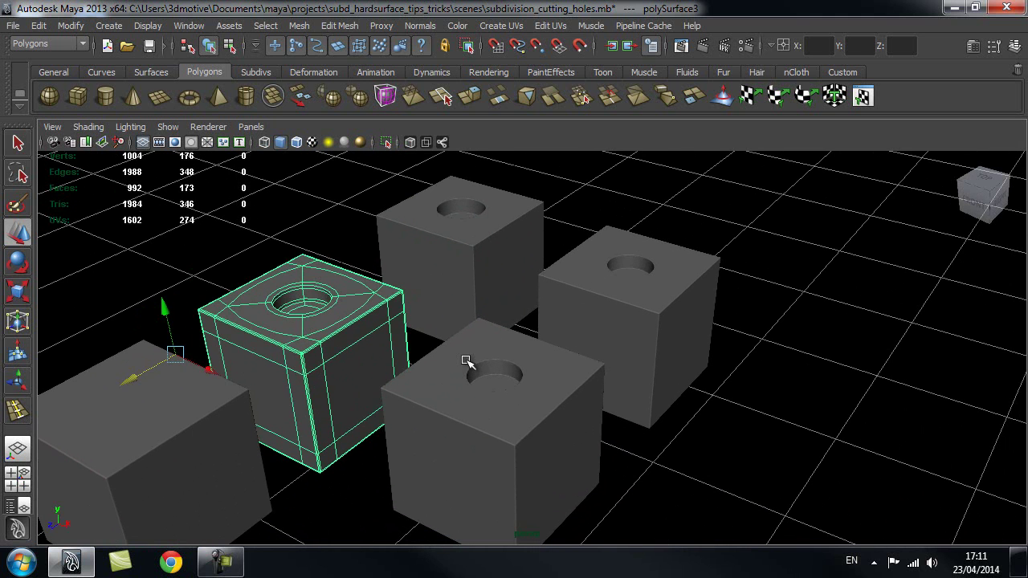
{"action": "left_click", "coordinate": [466, 361]}
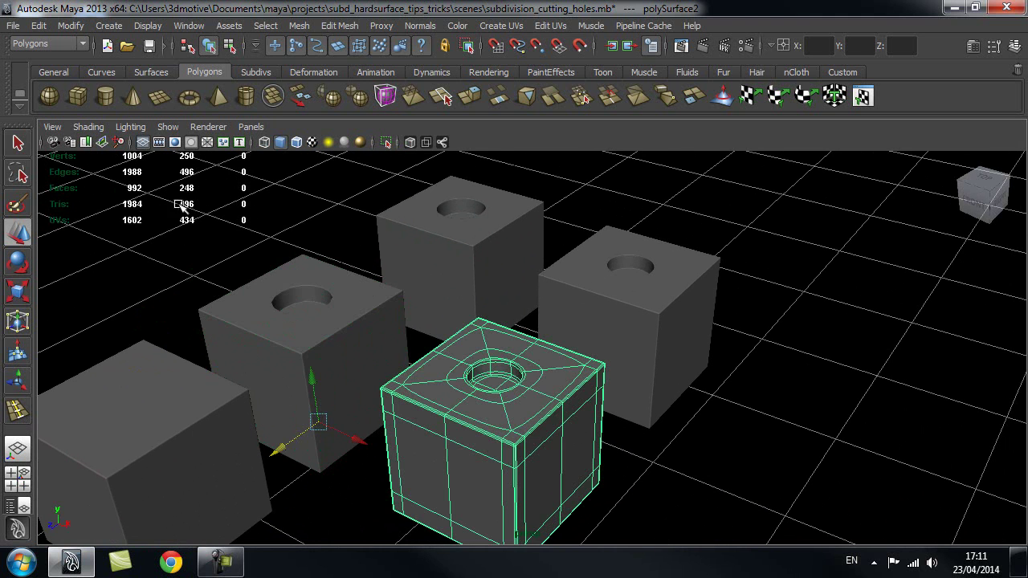
{"action": "middle_click_drag", "start_coordinate": [348, 220], "coordinate": [380, 235], "text": "alt"}
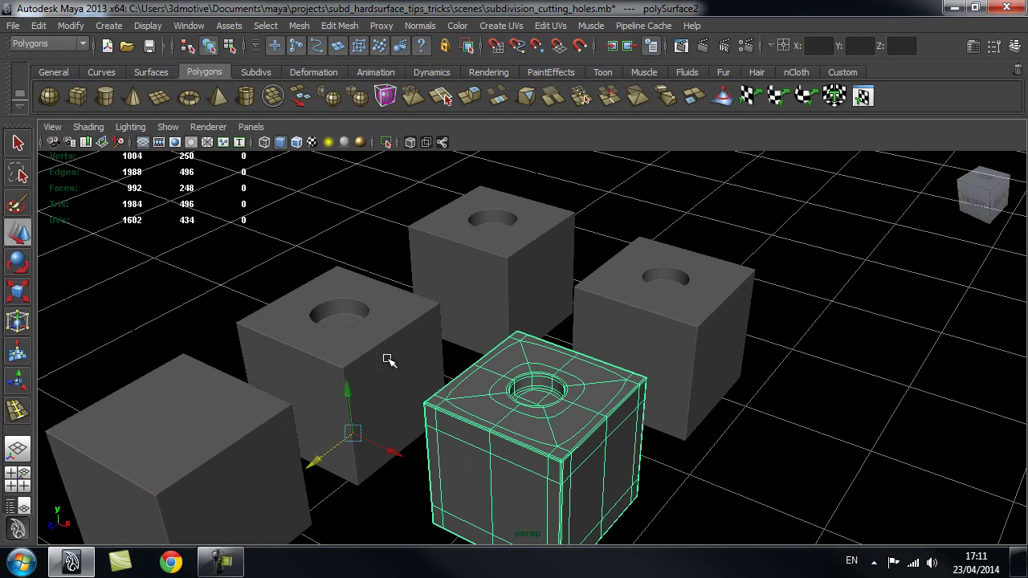
{"action": "middle_click_drag", "start_coordinate": [385, 315], "coordinate": [402, 338], "text": "alt"}
{"action": "left_click", "coordinate": [384, 341]}
{"action": "left_click", "coordinate": [482, 370]}
{"action": "middle_click_drag", "start_coordinate": [475, 243], "coordinate": [464, 281], "text": "alt"}
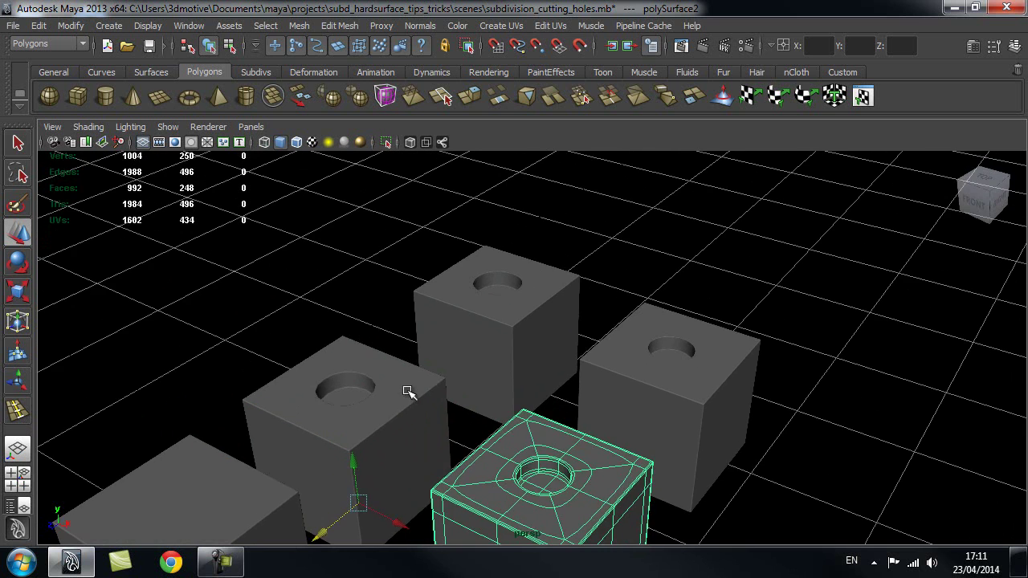
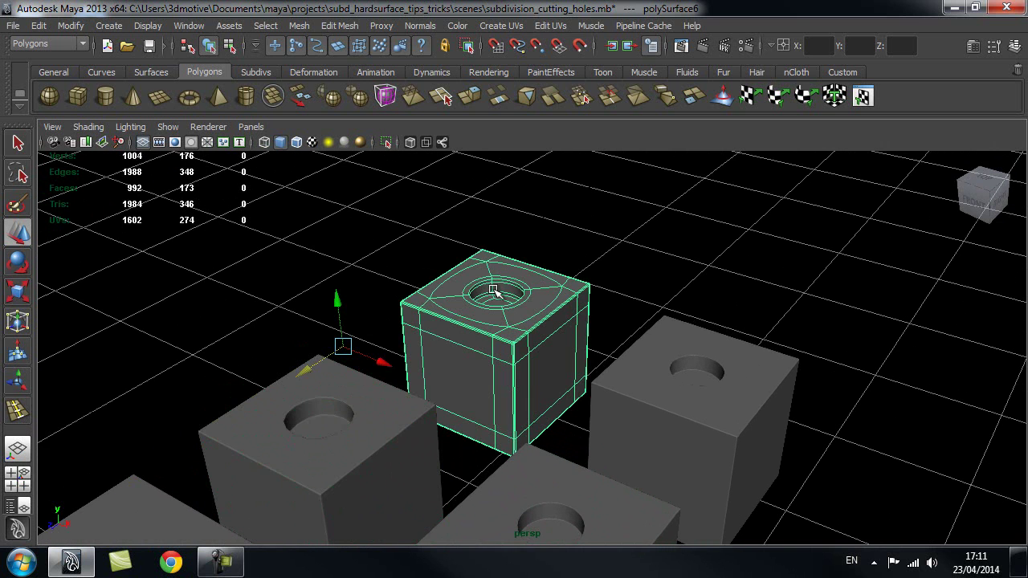
Convert the smooth mesh preview of the faceted-hole cube's rear copy to polygons and check its polygon counts
{"action": "left_click", "coordinate": [70, 24]}
{"action": "mouse_move", "coordinate": [147, 270]}
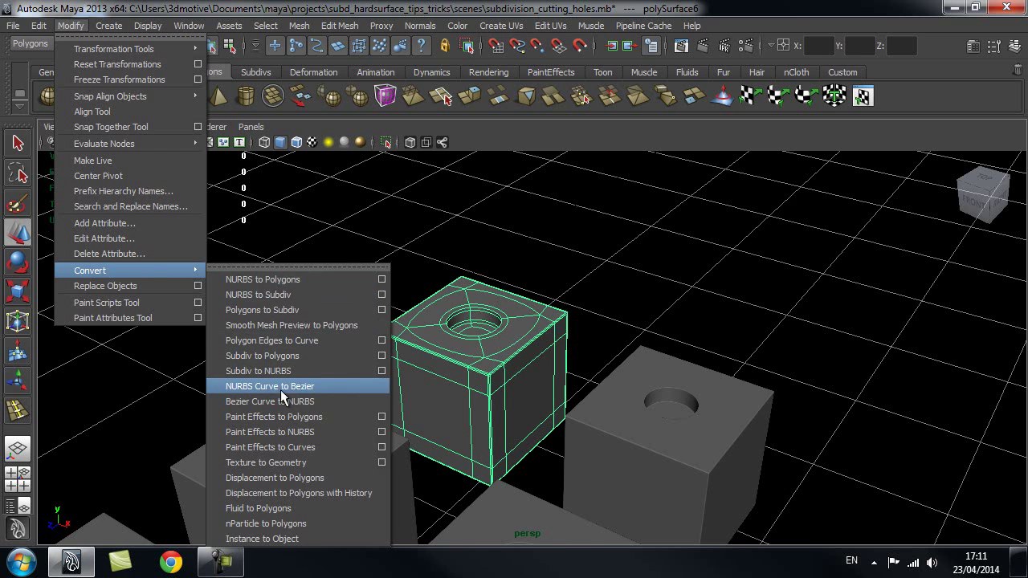
{"action": "left_click", "coordinate": [303, 324]}
{"action": "scroll", "coordinate": [461, 358], "scroll_direction": "up", "scroll_amount": 3}
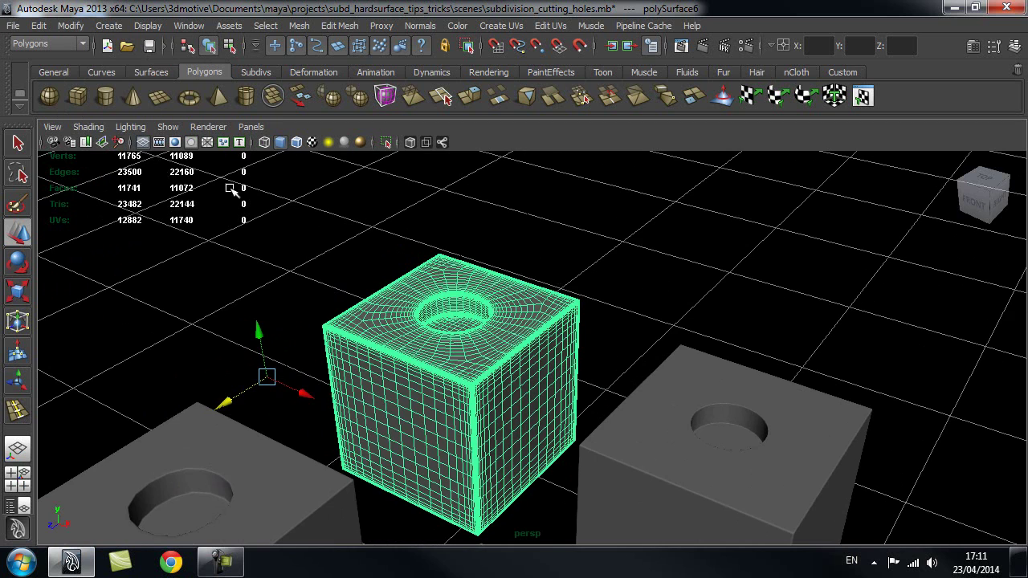
{"action": "scroll", "coordinate": [433, 298], "scroll_direction": "down", "scroll_amount": 3}
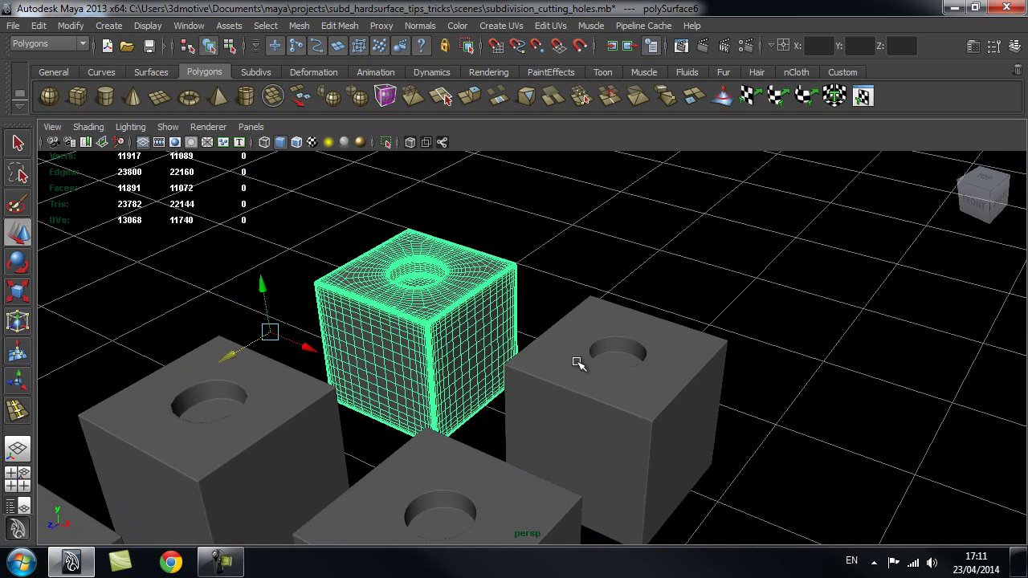
Convert the rear copy of the rounder-hole cube from smooth mesh preview to polygons and check its polygon counts
{"action": "left_click", "coordinate": [577, 363]}
{"action": "key", "text": "3"}
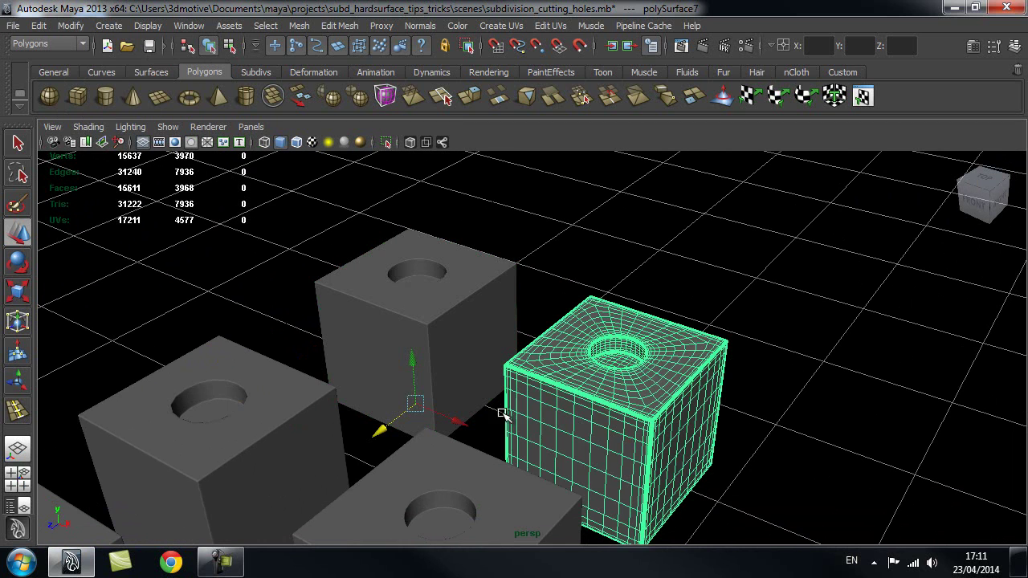
{"action": "middle_click_drag", "start_coordinate": [578, 281], "coordinate": [518, 267], "text": "alt"}
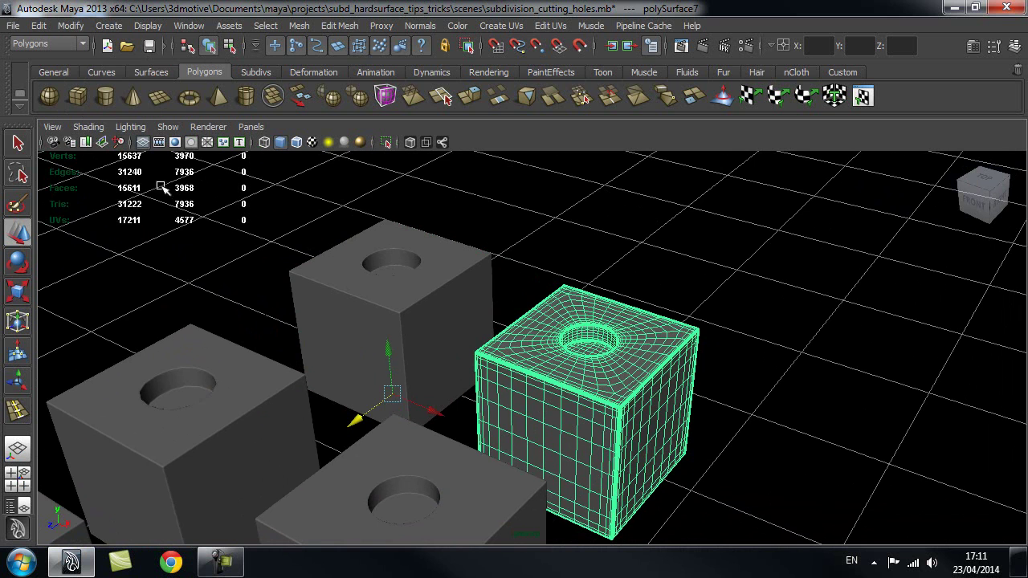
{"action": "left_click_drag", "start_coordinate": [502, 321], "coordinate": [504, 255], "text": "alt"}
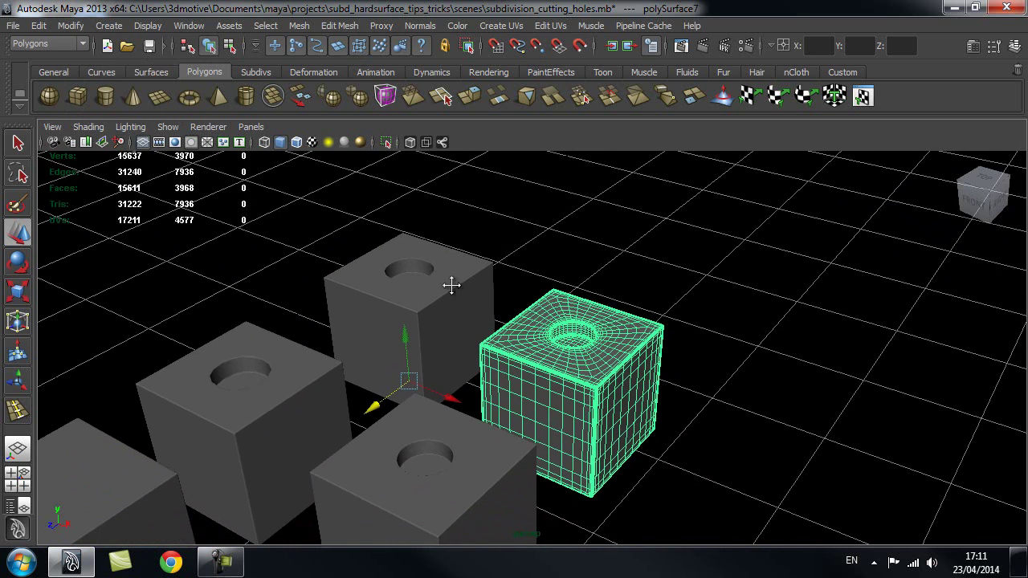
Select the converted faceted-hole cube and examine its dense wireframe around the hole against the neighbouring converted cube
{"action": "left_click_drag", "start_coordinate": [452, 286], "coordinate": [496, 330], "text": "alt"}
{"action": "right_click_drag", "start_coordinate": [437, 340], "coordinate": [547, 342], "text": "alt"}
{"action": "left_click", "coordinate": [534, 275]}
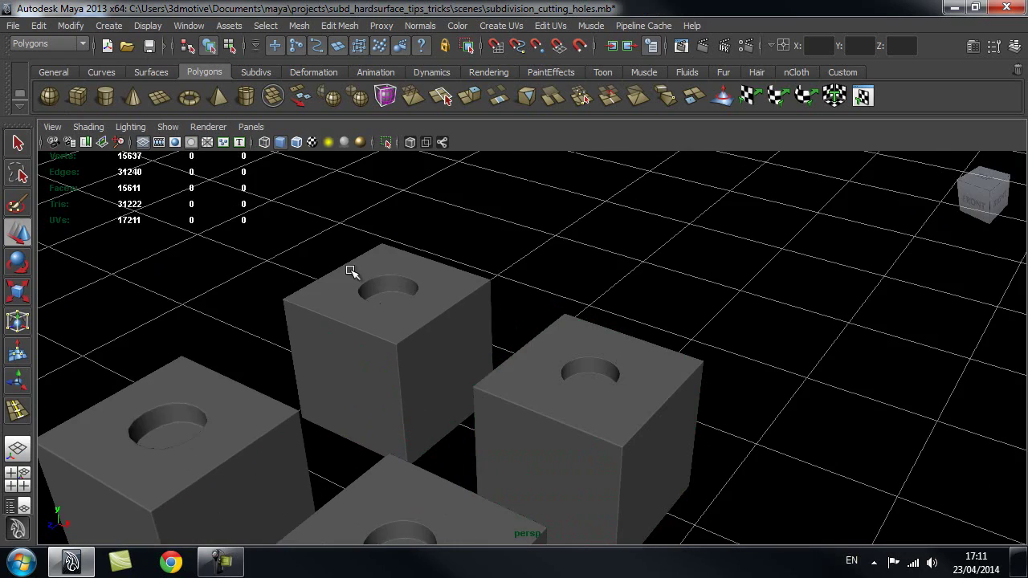
{"action": "left_click", "coordinate": [399, 333]}
{"action": "middle_click_drag", "start_coordinate": [355, 338], "coordinate": [423, 367], "text": "alt"}
{"action": "right_click_drag", "start_coordinate": [385, 354], "coordinate": [567, 348], "text": "alt"}
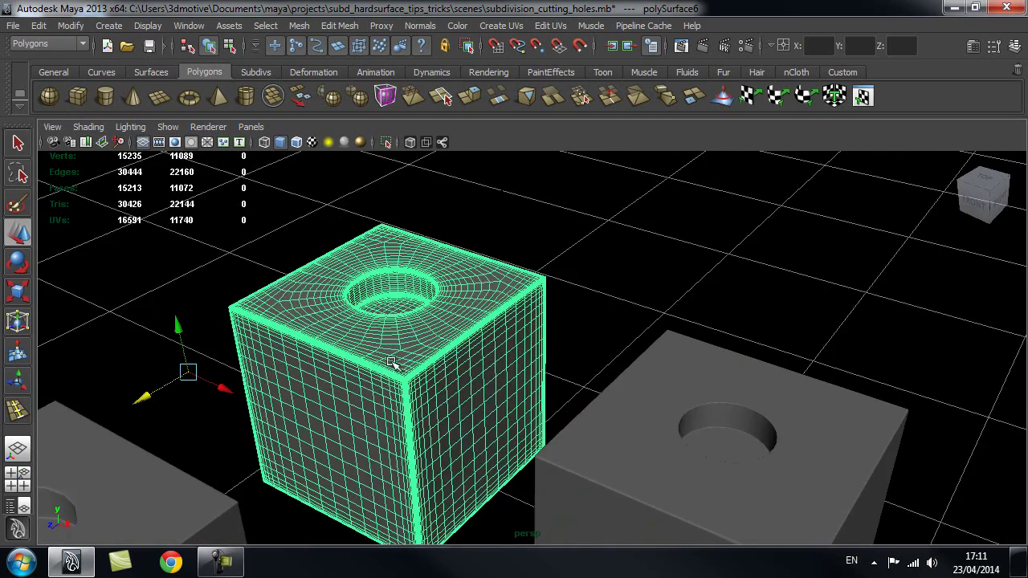
{"action": "middle_click_drag", "start_coordinate": [399, 308], "coordinate": [497, 372], "text": "alt"}
{"action": "right_click_drag", "start_coordinate": [324, 358], "coordinate": [280, 402], "text": "alt"}
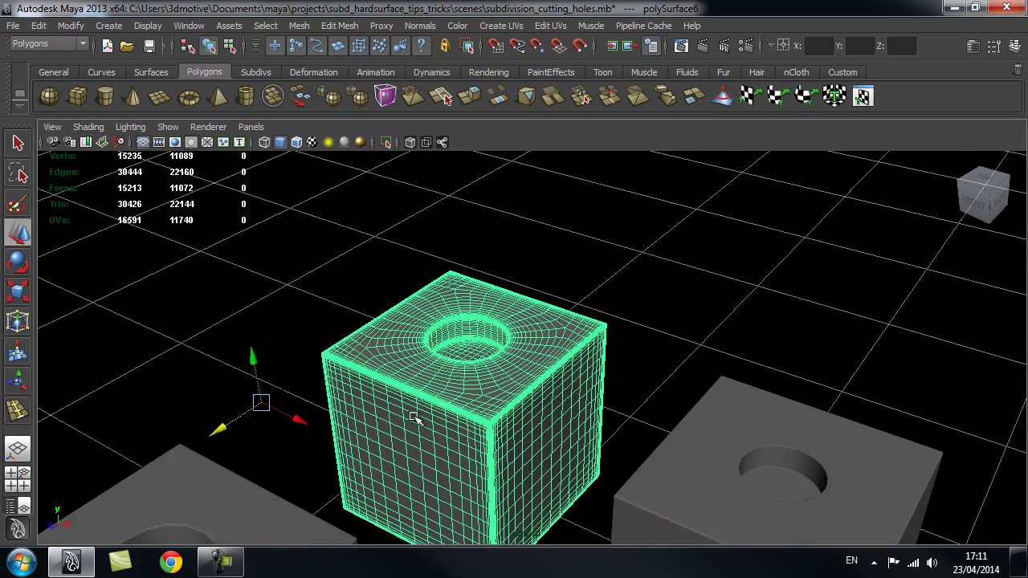
{"action": "middle_click_drag", "start_coordinate": [490, 326], "coordinate": [480, 292], "text": "alt"}
{"action": "left_click_drag", "start_coordinate": [576, 365], "coordinate": [448, 349], "text": "alt"}
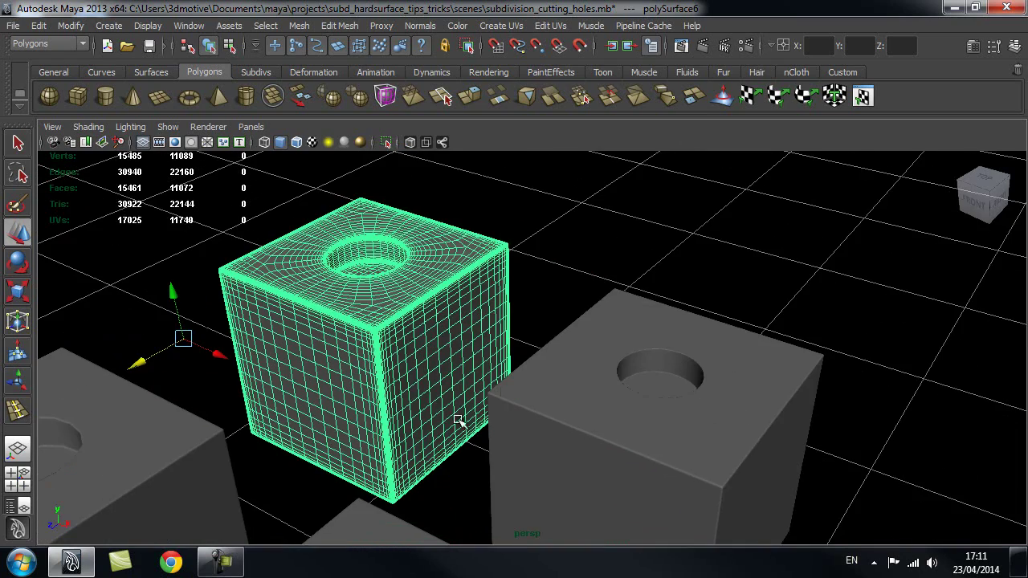
{"action": "left_click_drag", "start_coordinate": [416, 423], "coordinate": [450, 400], "text": "alt"}
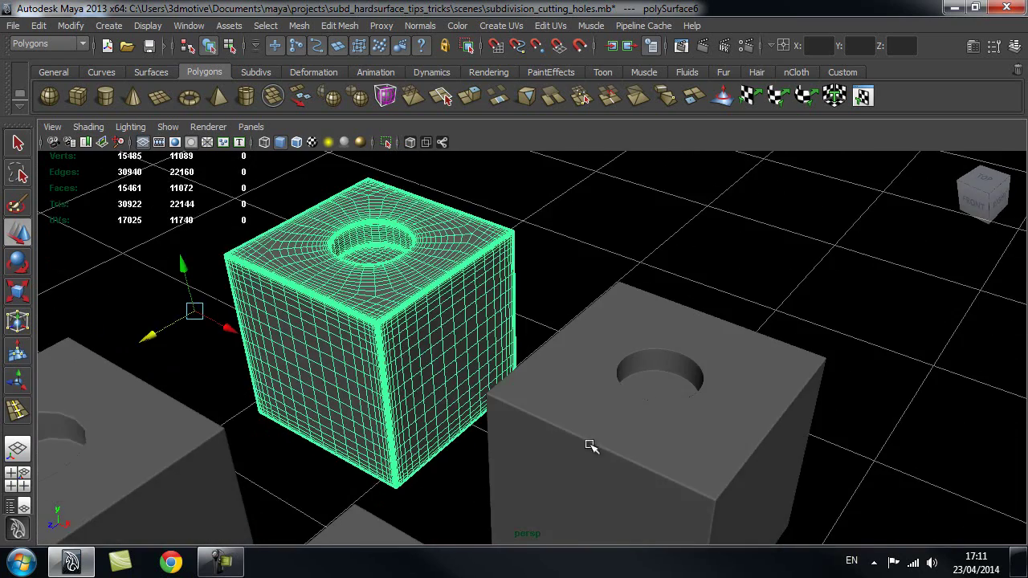
Delete the two converted cube copies at the back
{"action": "right_click_drag", "start_coordinate": [534, 426], "coordinate": [425, 440], "text": "alt"}
{"action": "middle_click_drag", "start_coordinate": [450, 443], "coordinate": [426, 375], "text": "alt"}
{"action": "left_click", "coordinate": [529, 386]}
{"action": "right_click_drag", "start_coordinate": [599, 385], "coordinate": [386, 387], "text": "alt"}
{"action": "middle_click_drag", "start_coordinate": [548, 359], "coordinate": [627, 325], "text": "alt"}
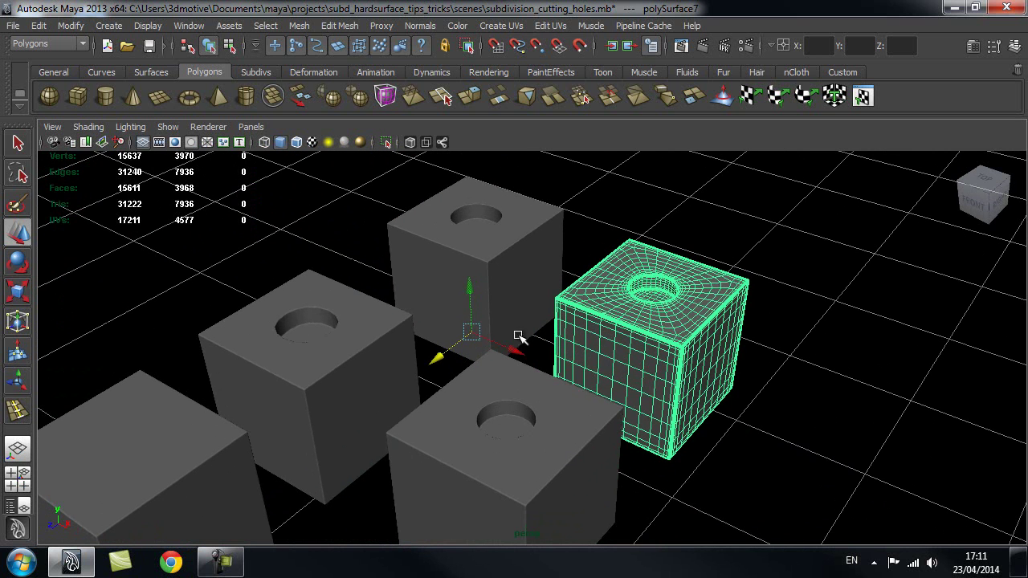
{"action": "key", "text": "Delete"}
{"action": "left_click", "coordinate": [465, 271]}
{"action": "key", "text": "Delete"}
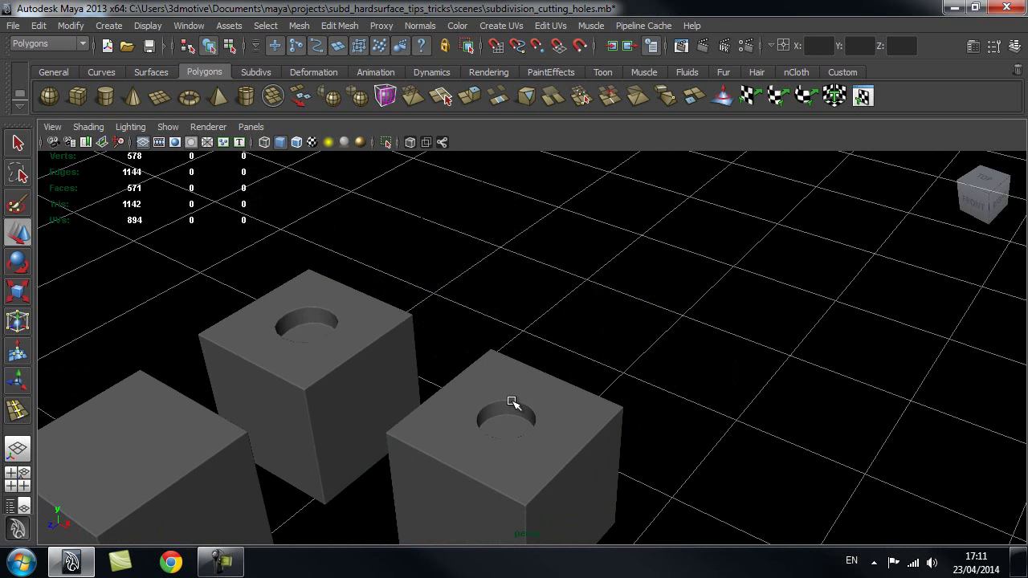
Delete the two original cubes with holes, keeping only the uncut cube
{"action": "middle_click_drag", "start_coordinate": [378, 396], "coordinate": [461, 334], "text": "alt"}
{"action": "right_click_drag", "start_coordinate": [415, 326], "coordinate": [361, 333], "text": "alt"}
{"action": "middle_click_drag", "start_coordinate": [410, 320], "coordinate": [419, 343], "text": "alt"}
{"action": "right_click_drag", "start_coordinate": [369, 332], "coordinate": [400, 330], "text": "alt"}
{"action": "left_click", "coordinate": [426, 326]}
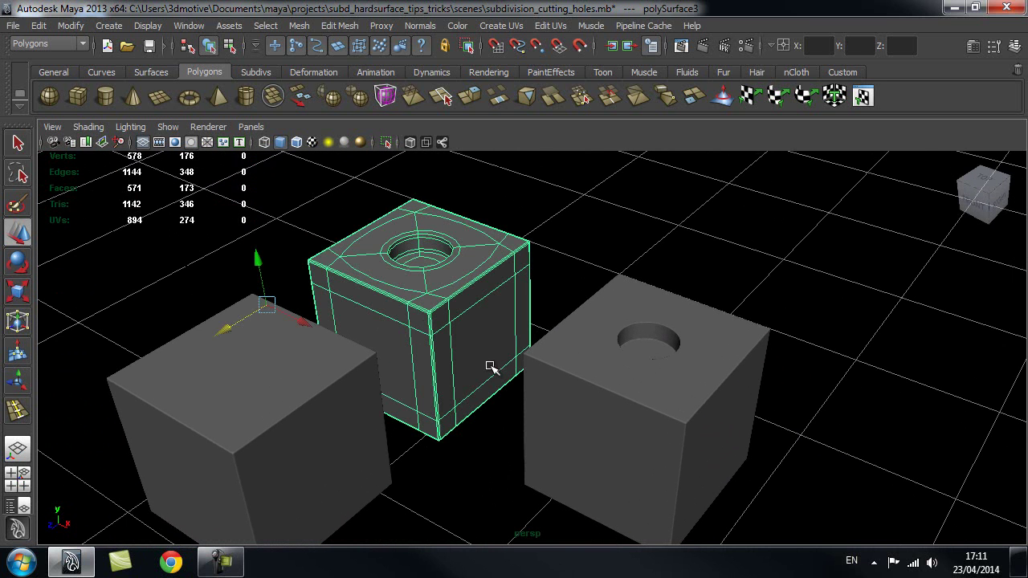
{"action": "key", "text": "Delete"}
{"action": "left_click", "coordinate": [562, 403]}
{"action": "key", "text": "Delete"}
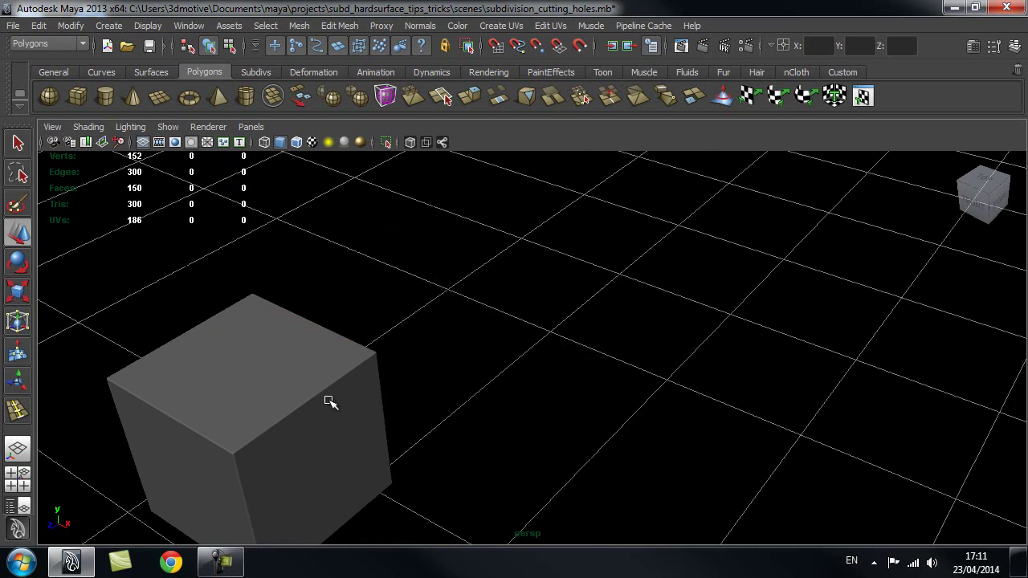
Select the uncut cube and examine its flat top face and supporting edge loops from several angles
{"action": "left_click", "coordinate": [337, 403]}
{"action": "middle_click_drag", "start_coordinate": [332, 402], "coordinate": [402, 379], "text": "alt"}
{"action": "right_click_drag", "start_coordinate": [401, 378], "coordinate": [438, 366], "text": "alt"}
{"action": "left_click_drag", "start_coordinate": [499, 358], "coordinate": [498, 358], "text": "alt"}
{"action": "right_click_drag", "start_coordinate": [498, 358], "coordinate": [555, 361], "text": "alt"}
{"action": "middle_click_drag", "start_coordinate": [390, 358], "coordinate": [429, 358], "text": "alt"}
{"action": "right_click_drag", "start_coordinate": [419, 345], "coordinate": [472, 352], "text": "alt"}
{"action": "middle_click_drag", "start_coordinate": [424, 321], "coordinate": [453, 373], "text": "alt"}
{"action": "right_click_drag", "start_coordinate": [554, 323], "coordinate": [345, 328], "text": "alt"}
{"action": "scroll", "coordinate": [362, 377], "scroll_direction": "down", "scroll_amount": 3}
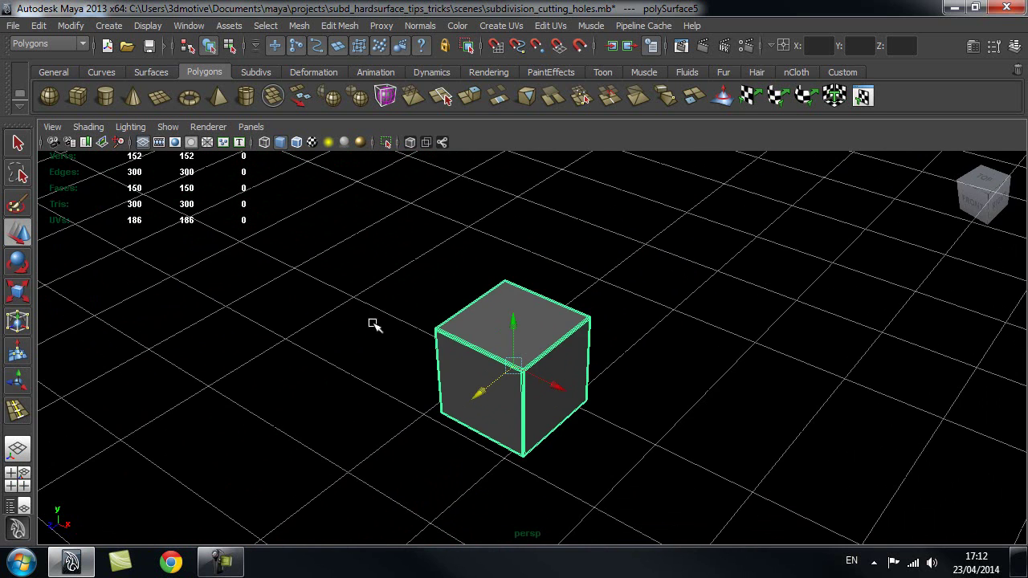
{"action": "right_click_drag", "start_coordinate": [603, 306], "coordinate": [507, 317], "text": "alt"}
{"action": "left_click_drag", "start_coordinate": [565, 322], "coordinate": [555, 343], "text": "alt"}
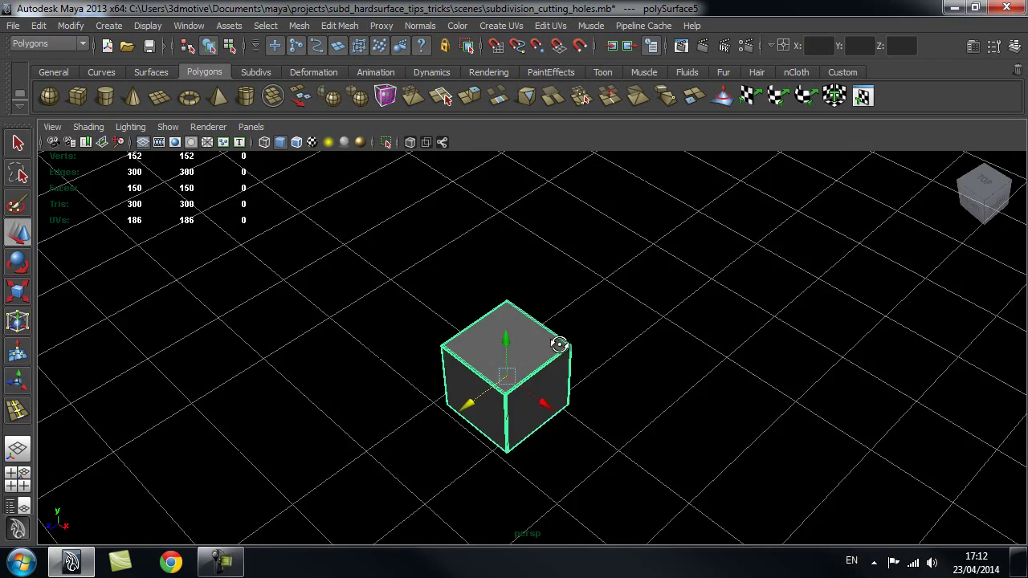
{"action": "right_click_drag", "start_coordinate": [555, 342], "coordinate": [641, 404], "text": "alt"}
{"action": "middle_click_drag", "start_coordinate": [512, 389], "coordinate": [521, 373], "text": "alt"}
{"action": "right_click_drag", "start_coordinate": [481, 329], "coordinate": [625, 363], "text": "alt"}
{"action": "middle_click_drag", "start_coordinate": [496, 339], "coordinate": [505, 328], "text": "alt"}
{"action": "right_click_drag", "start_coordinate": [442, 359], "coordinate": [510, 366], "text": "alt"}
{"action": "middle_click_drag", "start_coordinate": [490, 354], "coordinate": [494, 349], "text": "alt"}
{"action": "scroll", "coordinate": [495, 349], "scroll_direction": "down", "scroll_amount": 3}
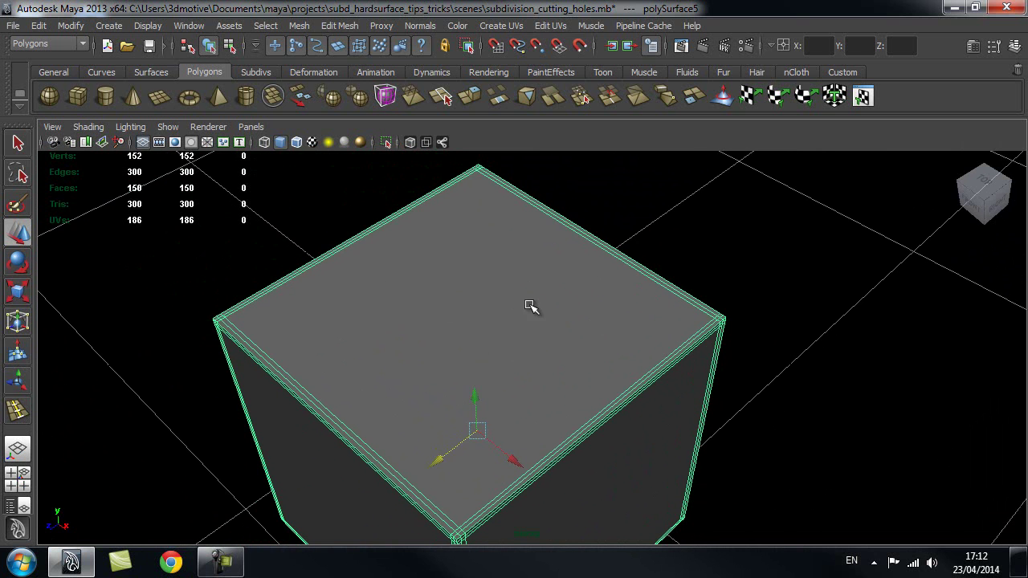
{"action": "right_click_drag", "start_coordinate": [577, 332], "coordinate": [547, 311], "text": "alt"}
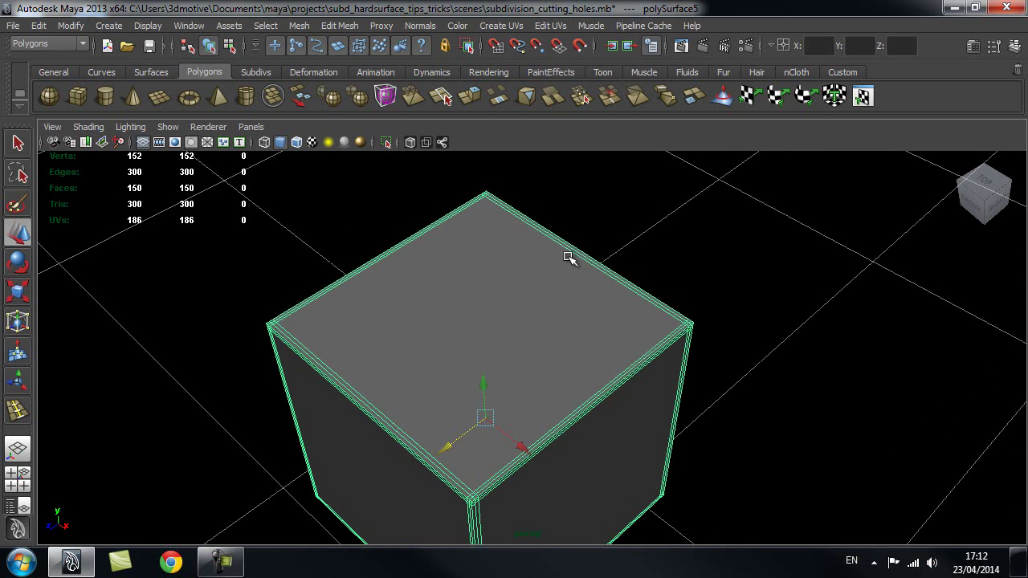
{"action": "scroll", "coordinate": [513, 262], "scroll_direction": "down", "scroll_amount": 2}
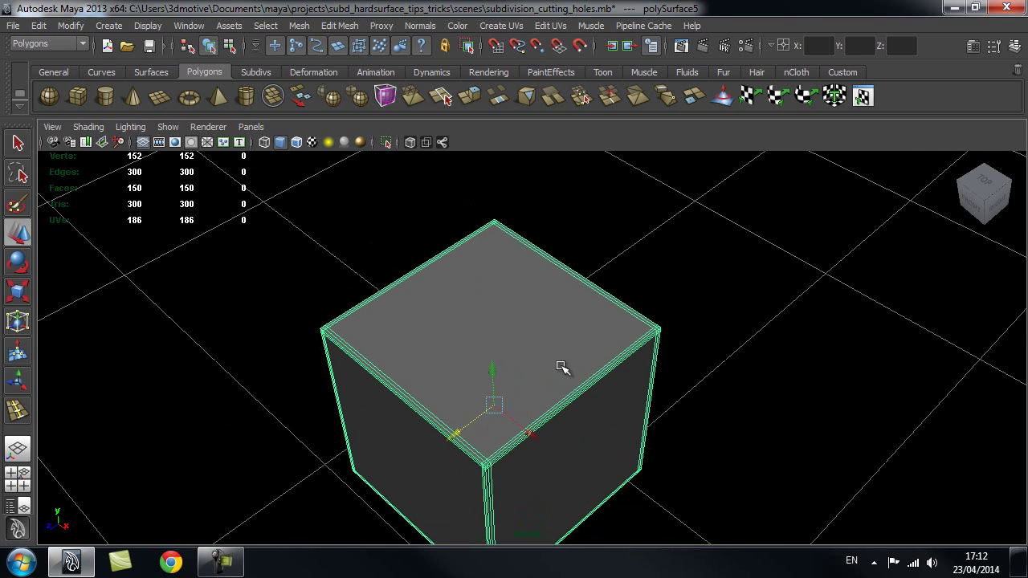
{"action": "middle_click_drag", "start_coordinate": [562, 367], "coordinate": [586, 322], "text": "alt"}
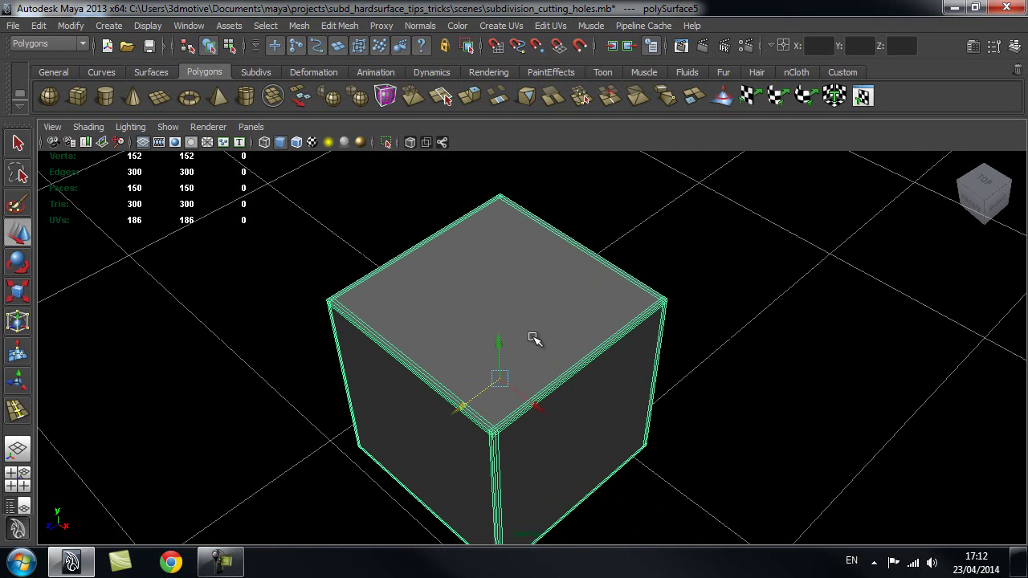
{"action": "scroll", "coordinate": [534, 342], "scroll_direction": "down", "scroll_amount": 1}
{"action": "middle_click_drag", "start_coordinate": [482, 332], "coordinate": [493, 304], "text": "alt"}
{"action": "middle_click_drag", "start_coordinate": [564, 247], "coordinate": [492, 245], "text": "alt"}
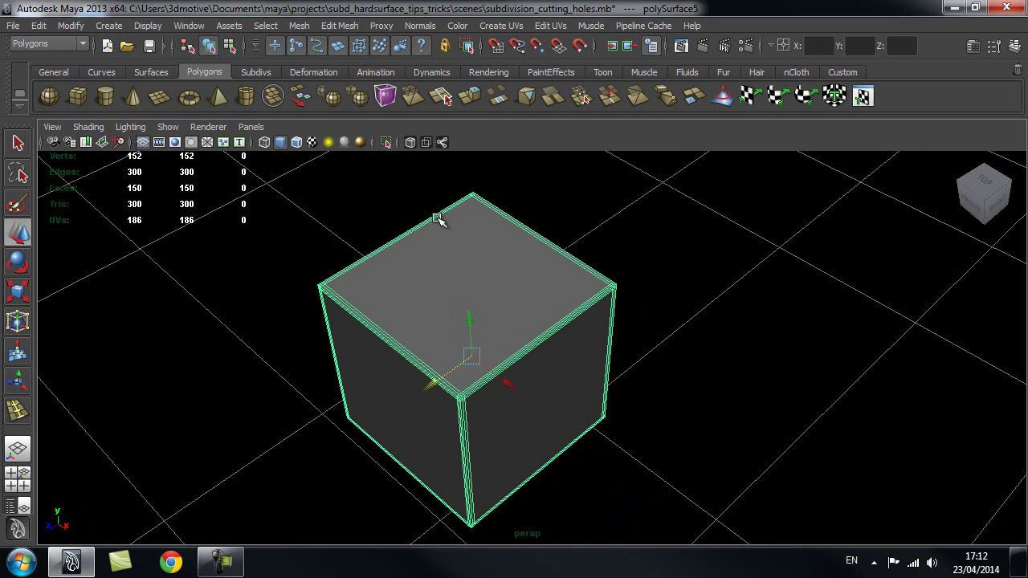
{"action": "middle_click_drag", "start_coordinate": [484, 283], "coordinate": [507, 271], "text": "alt"}
{"action": "left_click_drag", "start_coordinate": [480, 307], "coordinate": [473, 245], "text": "alt"}
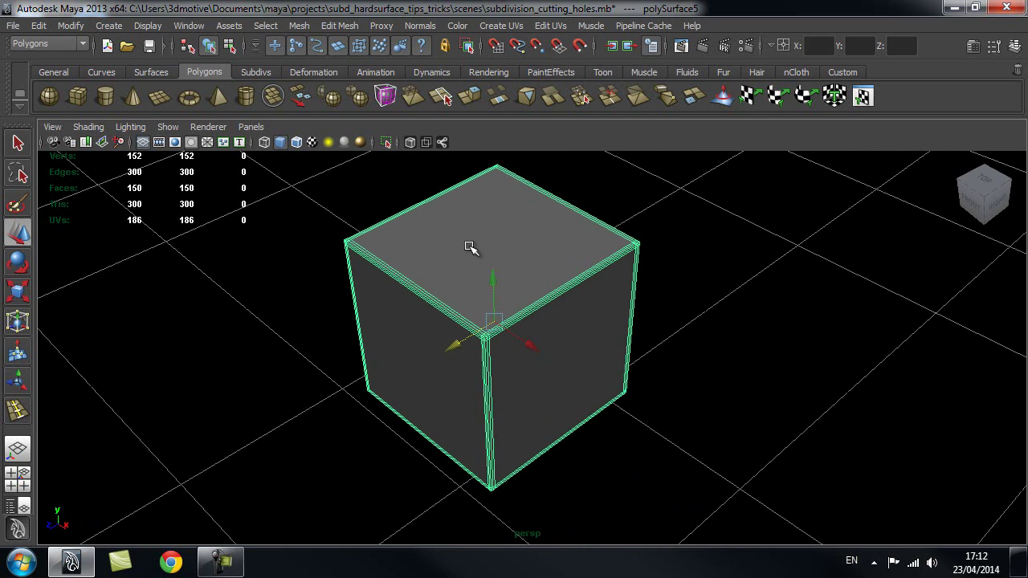
{"action": "middle_click_drag", "start_coordinate": [531, 244], "coordinate": [527, 266], "text": "alt"}
{"action": "right_click_drag", "start_coordinate": [487, 285], "coordinate": [531, 293], "text": "alt"}
{"action": "middle_click_drag", "start_coordinate": [521, 285], "coordinate": [531, 282], "text": "alt"}
{"action": "left_click_drag", "start_coordinate": [502, 311], "coordinate": [522, 319], "text": "alt"}
{"action": "left_click_drag", "start_coordinate": [488, 287], "coordinate": [497, 309], "text": "alt"}
{"action": "left_click_drag", "start_coordinate": [451, 335], "coordinate": [543, 295], "text": "alt"}
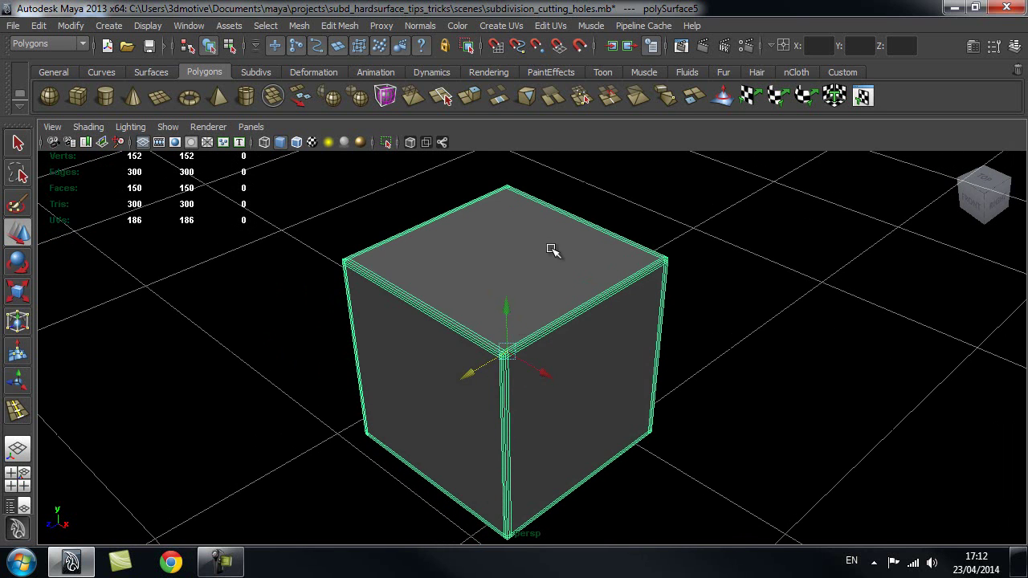
Duplicate the uncut cube and move the copy along the Z axis to behind the original
{"action": "middle_click_drag", "start_coordinate": [556, 308], "coordinate": [463, 383], "text": "alt"}
{"action": "key", "text": "ctrl+d"}
{"action": "left_click_drag", "start_coordinate": [435, 395], "coordinate": [627, 296]}
{"action": "middle_click_drag", "start_coordinate": [627, 295], "coordinate": [562, 306], "text": "alt"}
{"action": "left_click_drag", "start_coordinate": [562, 305], "coordinate": [642, 180], "text": "alt"}
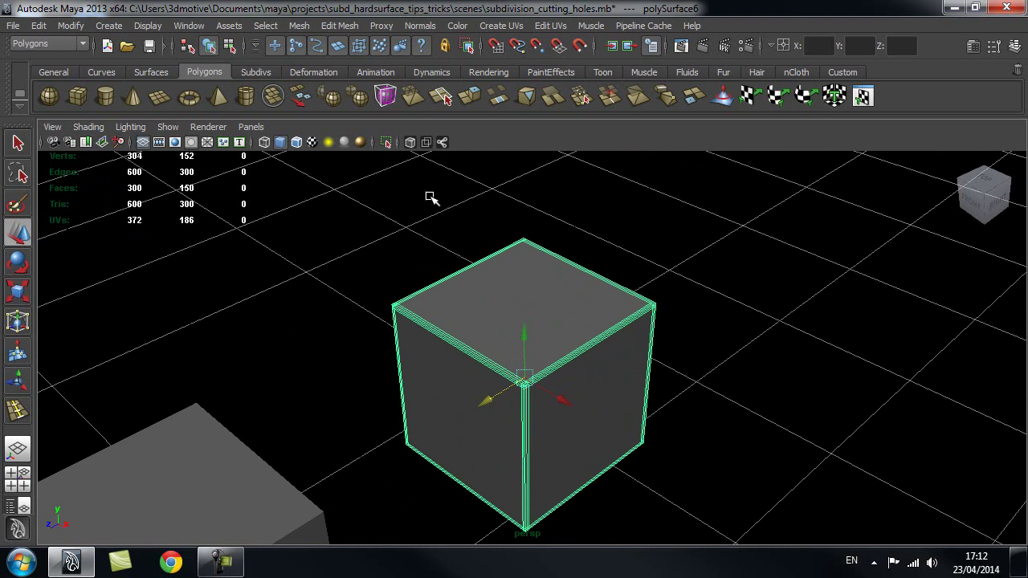
Extrude the duplicate cube's top face and scale it uniformly inward to form a smaller centred square
{"action": "scroll", "coordinate": [535, 286], "scroll_direction": "up", "scroll_amount": 2}
{"action": "middle_click_drag", "start_coordinate": [517, 291], "coordinate": [492, 354], "text": "alt"}
{"action": "right_click_drag", "start_coordinate": [528, 395], "coordinate": [490, 395], "text": "alt"}
{"action": "middle_click_drag", "start_coordinate": [534, 334], "coordinate": [550, 300], "text": "alt"}
{"action": "right_click_drag", "start_coordinate": [550, 300], "coordinate": [549, 322]}
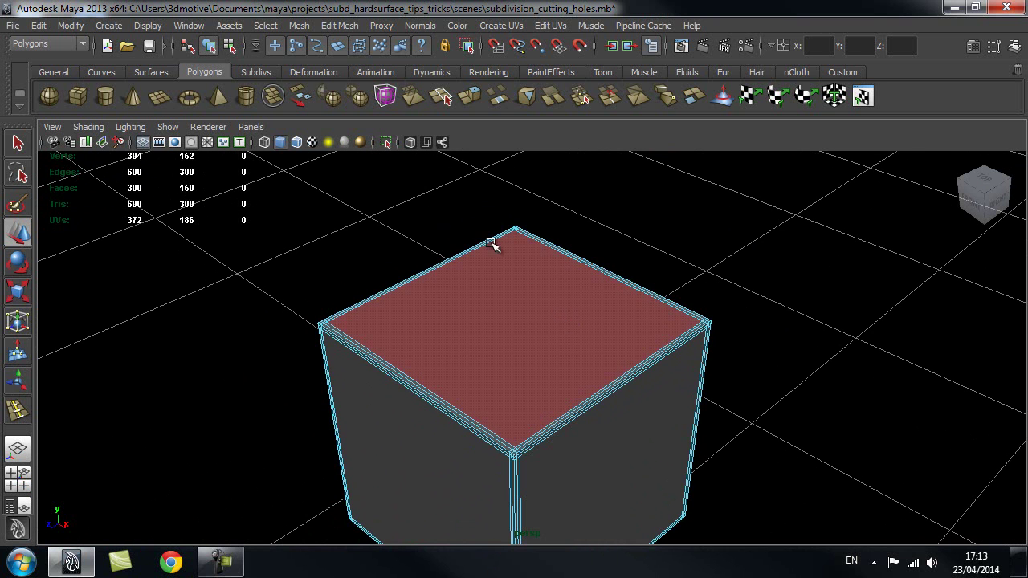
{"action": "left_click", "coordinate": [541, 315]}
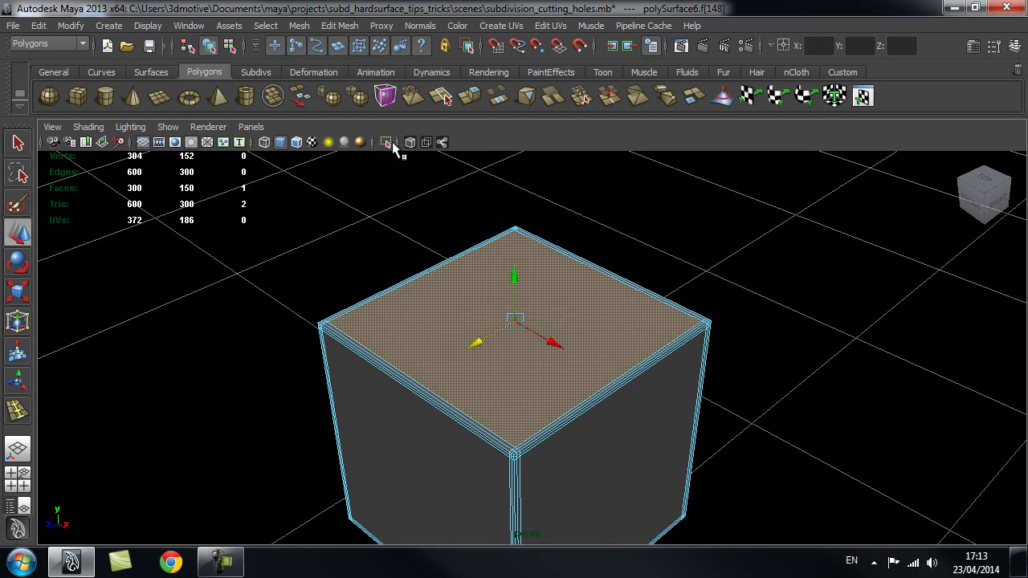
{"action": "left_click", "coordinate": [339, 25]}
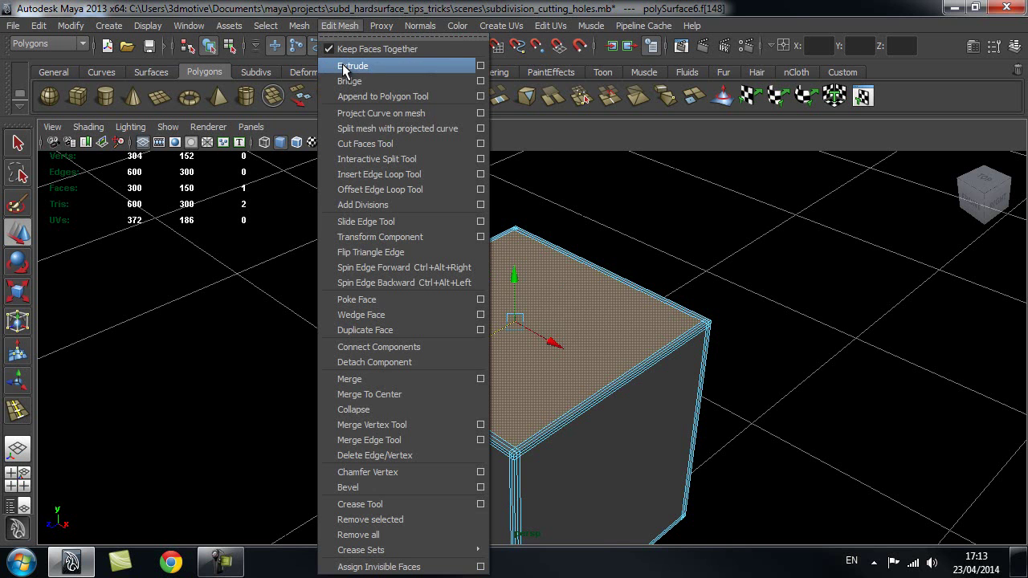
{"action": "left_click", "coordinate": [344, 67]}
{"action": "left_click", "coordinate": [514, 320]}
{"action": "left_click_drag", "start_coordinate": [514, 320], "coordinate": [410, 359]}
{"action": "right_click_drag", "start_coordinate": [333, 349], "coordinate": [507, 337], "text": "alt"}
{"action": "left_click_drag", "start_coordinate": [507, 336], "coordinate": [570, 366], "text": "alt"}
{"action": "left_click_drag", "start_coordinate": [632, 396], "coordinate": [585, 354], "text": "alt"}
{"action": "middle_click_drag", "start_coordinate": [395, 271], "coordinate": [409, 314], "text": "alt"}
{"action": "right_click_drag", "start_coordinate": [408, 314], "coordinate": [491, 332], "text": "alt"}
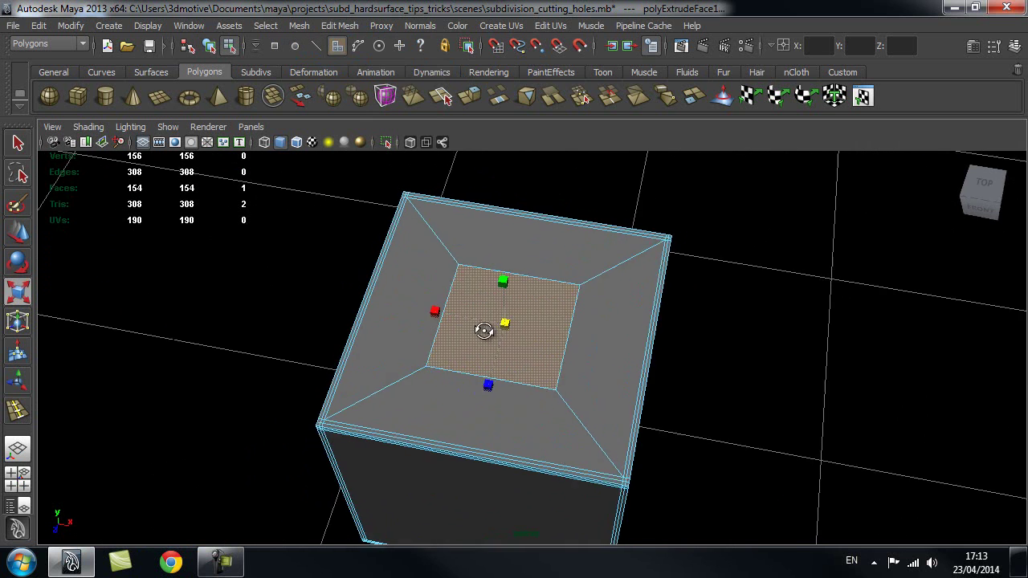
{"action": "left_click_drag", "start_coordinate": [492, 331], "coordinate": [417, 289], "text": "alt"}
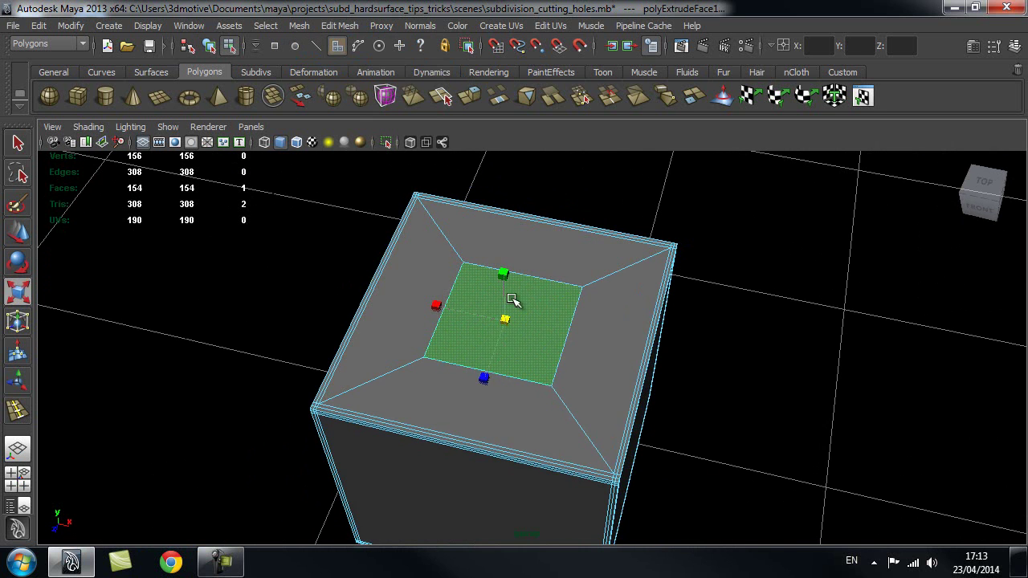
Preview the duplicate cube as a smoothed mesh and examine how the inset top face rounds off from several angles
{"action": "left_click_drag", "start_coordinate": [534, 329], "coordinate": [584, 365], "text": "alt"}
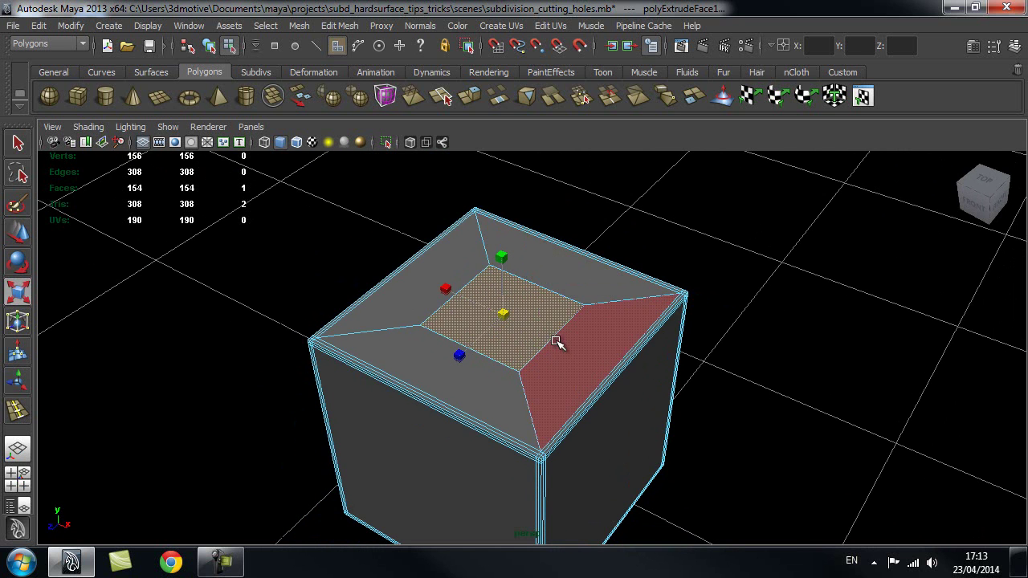
{"action": "key", "text": "3"}
{"action": "left_click_drag", "start_coordinate": [554, 382], "coordinate": [479, 410], "text": "alt"}
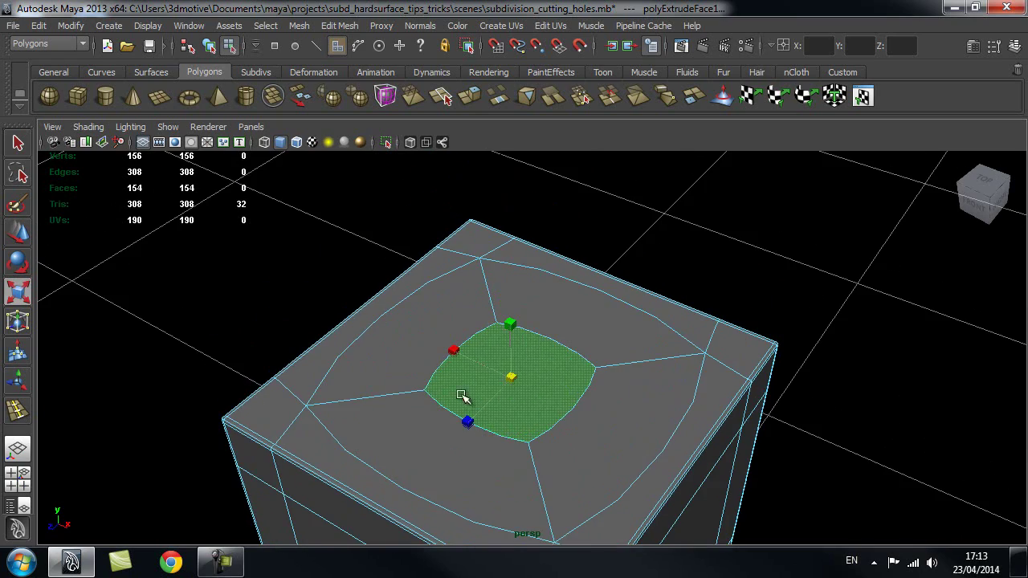
{"action": "middle_click_drag", "start_coordinate": [507, 391], "coordinate": [498, 369], "text": "alt"}
{"action": "left_click_drag", "start_coordinate": [491, 321], "coordinate": [523, 348], "text": "alt"}
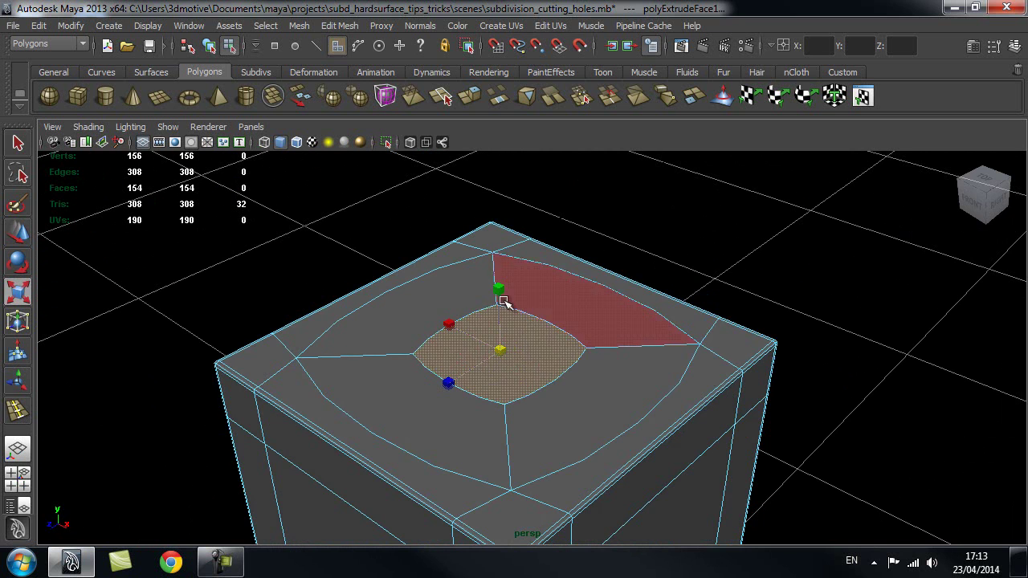
{"action": "left_click_drag", "start_coordinate": [568, 323], "coordinate": [491, 327], "text": "alt"}
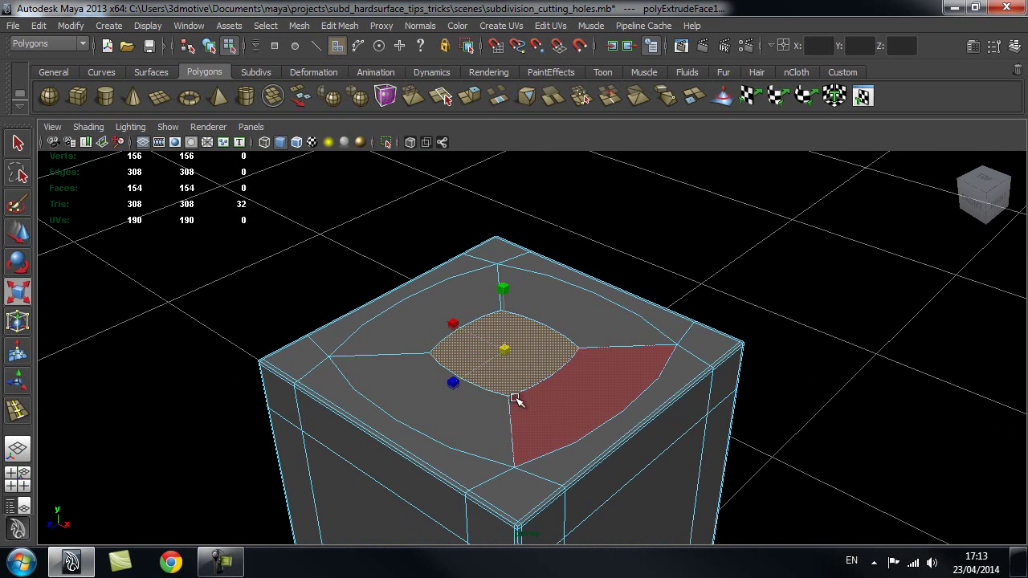
Delete the small centred top face of the duplicate cube and inspect the resulting opening
{"action": "key", "text": "Delete"}
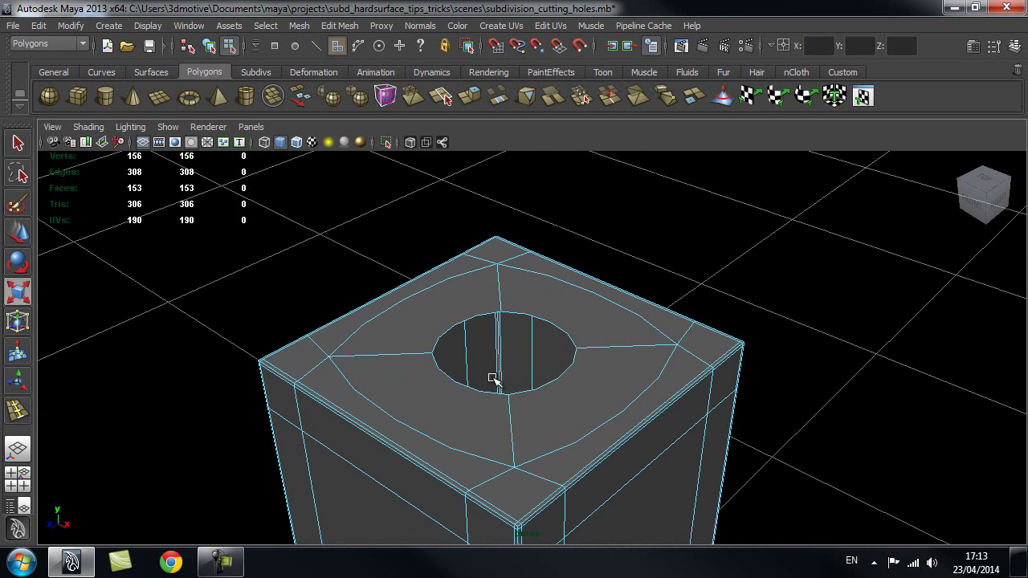
{"action": "left_click_drag", "start_coordinate": [487, 374], "coordinate": [543, 314], "text": "alt"}
{"action": "left_click_drag", "start_coordinate": [489, 410], "coordinate": [495, 380], "text": "alt"}
{"action": "right_click_drag", "start_coordinate": [379, 398], "coordinate": [594, 379], "text": "alt"}
{"action": "middle_click_drag", "start_coordinate": [515, 351], "coordinate": [513, 346], "text": "alt"}
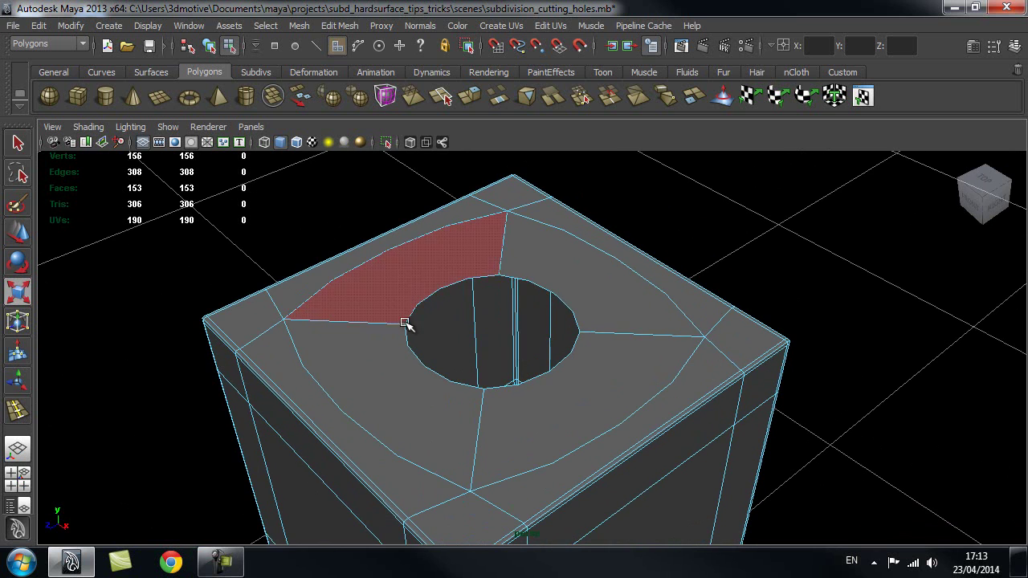
Return the cube to its unsmoothed display, select the opening's border edge loop, and extrude it slightly inward by uniform scaling
{"action": "key", "text": "1"}
{"action": "right_click_drag", "start_coordinate": [585, 278], "coordinate": [587, 239]}
{"action": "left_click", "coordinate": [552, 289]}
{"action": "double_click", "coordinate": [553, 289]}
{"action": "left_click", "coordinate": [340, 25]}
{"action": "left_click", "coordinate": [347, 66]}
{"action": "key", "text": "r"}
{"action": "left_click_drag", "start_coordinate": [492, 328], "coordinate": [484, 338]}
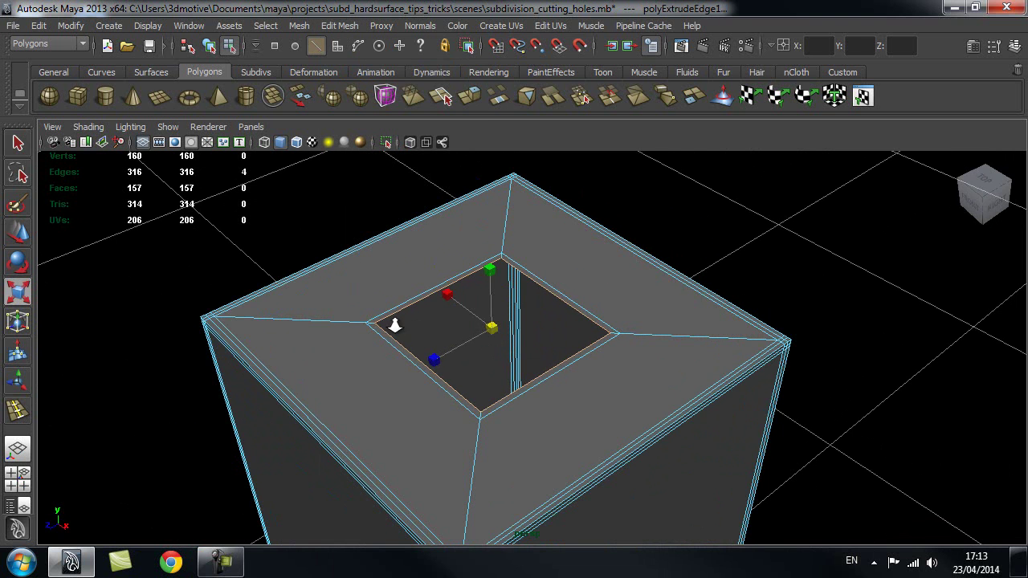
Extrude the opening's border slightly downward as a supporting loop, then extrude it again deep into the cube to form the hole's walls
{"action": "right_click_drag", "start_coordinate": [394, 325], "coordinate": [470, 302], "text": "alt"}
{"action": "middle_click_drag", "start_coordinate": [469, 301], "coordinate": [468, 320], "text": "alt"}
{"action": "key", "text": "g"}
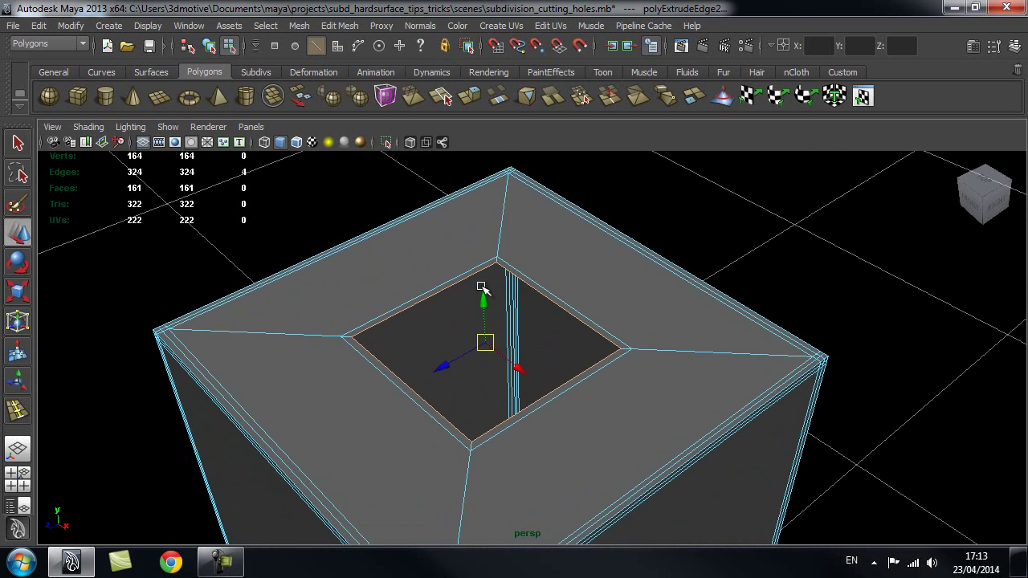
{"action": "key", "text": "g"}
{"action": "key", "text": "w"}
{"action": "left_click_drag", "start_coordinate": [479, 314], "coordinate": [470, 390]}
Extrude the hole's lower border slightly downward and then slightly inward to add supporting edges around the floor
{"action": "left_click_drag", "start_coordinate": [542, 313], "coordinate": [493, 387], "text": "alt"}
{"action": "key", "text": "g"}
{"action": "key", "text": "w"}
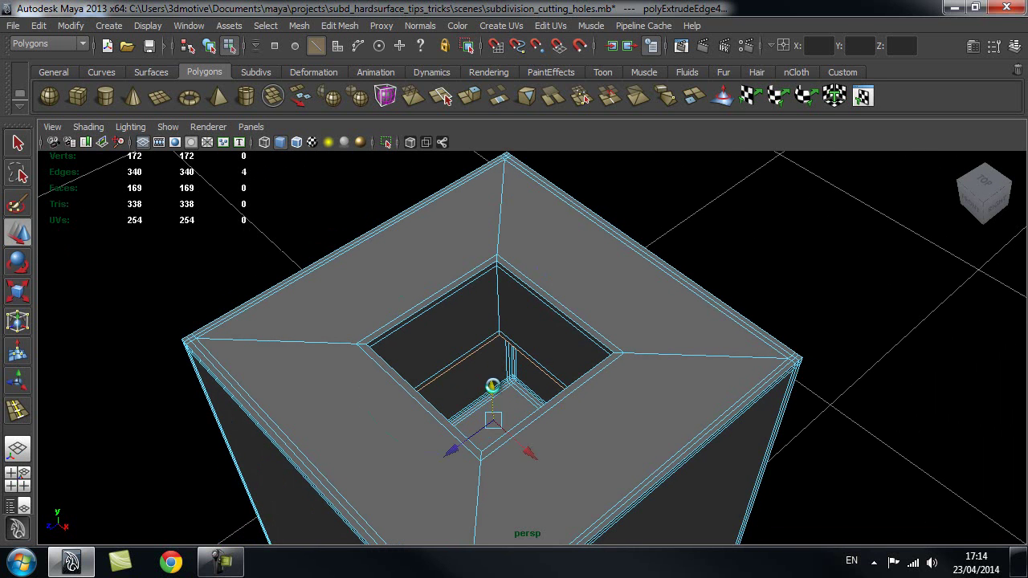
{"action": "key", "text": "g"}
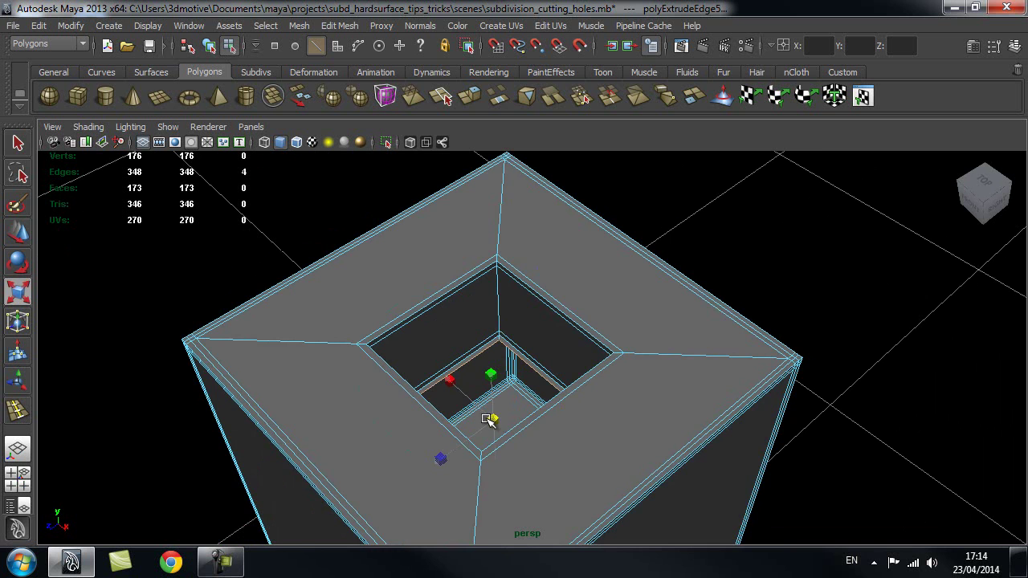
{"action": "left_click_drag", "start_coordinate": [402, 415], "coordinate": [514, 379], "text": "alt"}
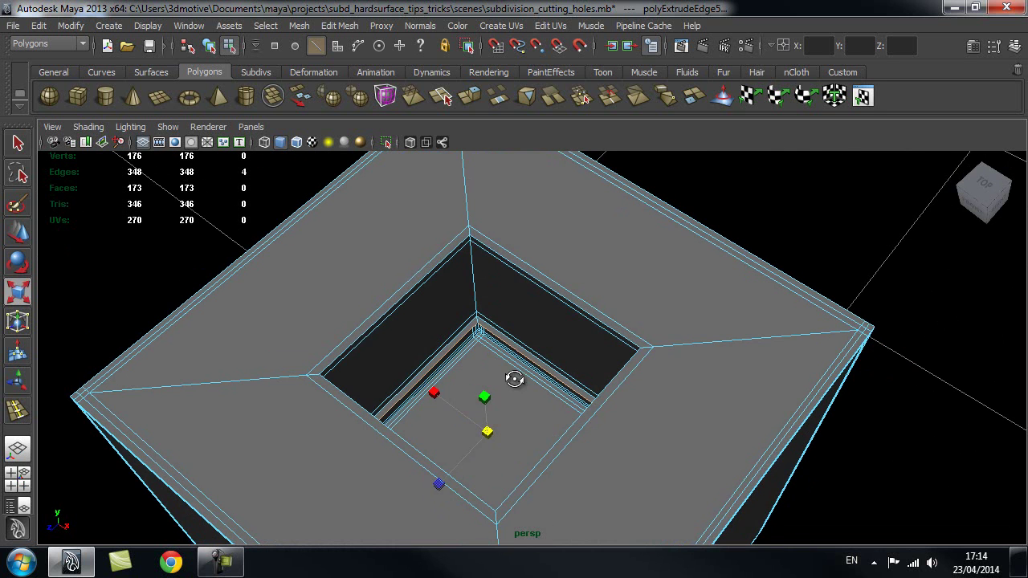
Extrude the floor's border edges inward and merge them to the centre to close the bottom of the hole
{"action": "key", "text": "g"}
{"action": "left_click_drag", "start_coordinate": [485, 431], "coordinate": [436, 405]}
{"action": "right_click_drag", "start_coordinate": [436, 406], "coordinate": [468, 313], "text": "shift"}
Select the four edges meeting at the centre of the hole's floor and delete them, leaving a single face
{"action": "scroll", "coordinate": [527, 455], "scroll_direction": "up", "scroll_amount": 5}
{"action": "right_click_drag", "start_coordinate": [502, 284], "coordinate": [504, 245]}
{"action": "left_click", "coordinate": [452, 431]}
{"action": "left_click", "coordinate": [452, 432], "text": "shift"}
{"action": "left_click", "coordinate": [481, 453], "text": "shift"}
{"action": "left_click", "coordinate": [503, 425], "text": "shift"}
{"action": "right_click_drag", "start_coordinate": [473, 346], "coordinate": [471, 377], "text": "shift"}
Return to object mode, preview the cube as a smoothed mesh, and inspect the round hole without wireframe
{"action": "left_click_drag", "start_coordinate": [574, 436], "coordinate": [417, 414], "text": "alt"}
{"action": "right_click_drag", "start_coordinate": [592, 284], "coordinate": [693, 262]}
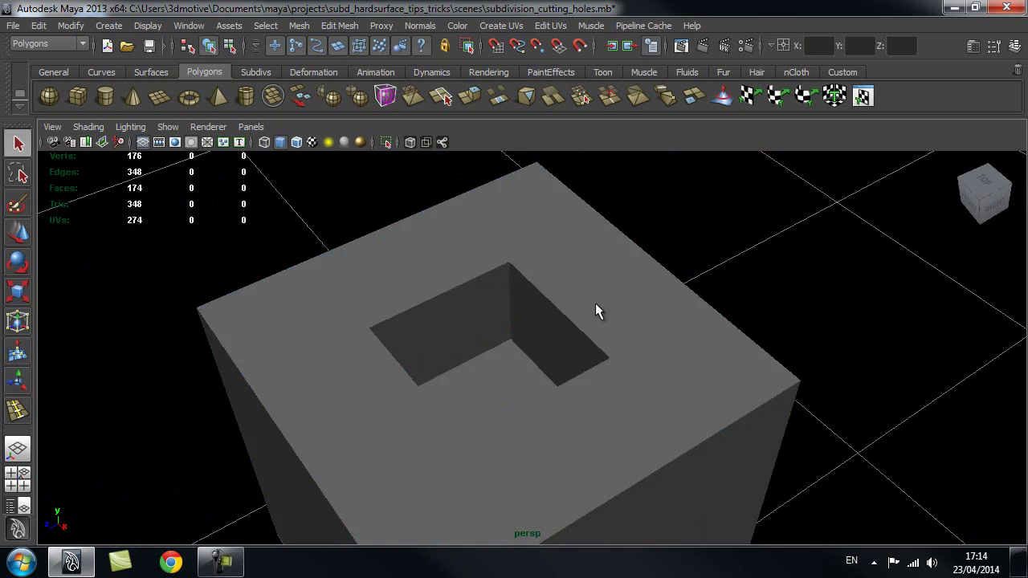
{"action": "left_click", "coordinate": [597, 301]}
{"action": "key", "text": "3"}
{"action": "left_click", "coordinate": [746, 235]}
{"action": "scroll", "coordinate": [453, 324], "scroll_direction": "down", "scroll_amount": 3}
{"action": "mouse_move", "coordinate": [453, 324]}
{"action": "left_mouse_down", "text": "alt"}
{"action": "mouse_move", "coordinate": [643, 311]}
{"action": "mouse_move", "coordinate": [471, 333]}
{"action": "left_mouse_up", "text": "alt"}
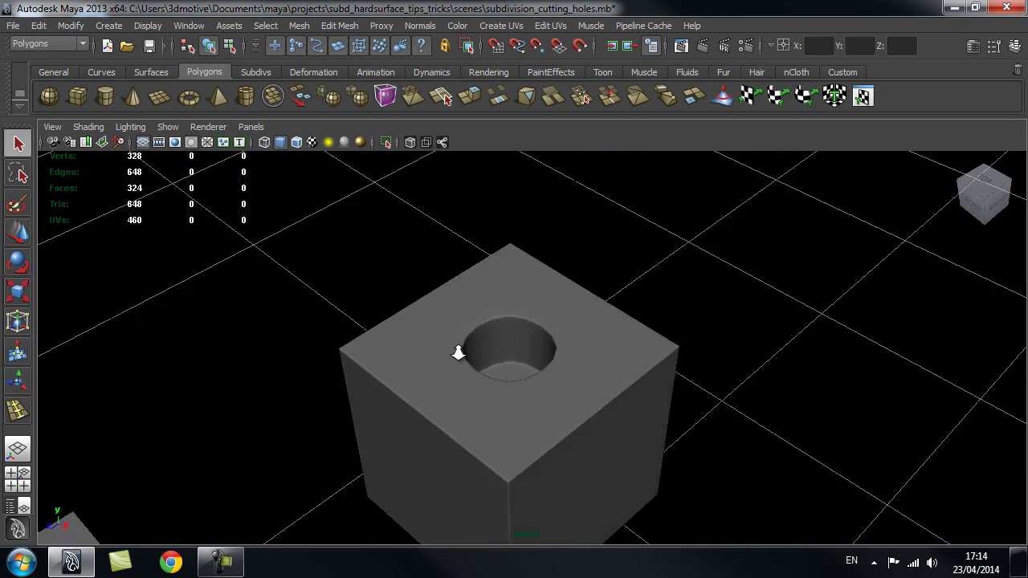
{"action": "scroll", "coordinate": [567, 305], "scroll_direction": "up", "scroll_amount": 3}
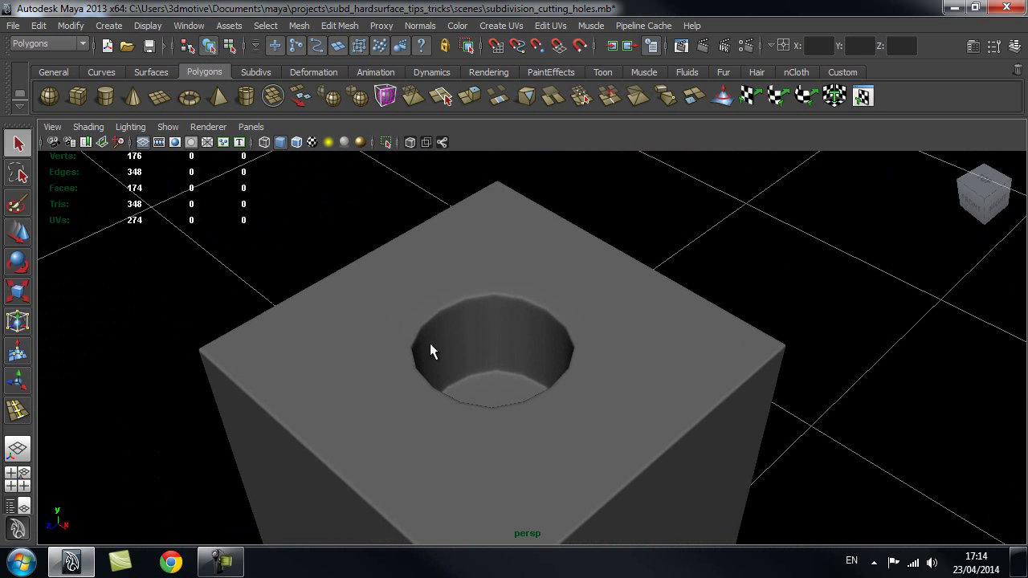
{"action": "scroll", "coordinate": [546, 383], "scroll_direction": "down", "scroll_amount": 3}
{"action": "left_click_drag", "start_coordinate": [546, 383], "coordinate": [487, 377], "text": "alt"}
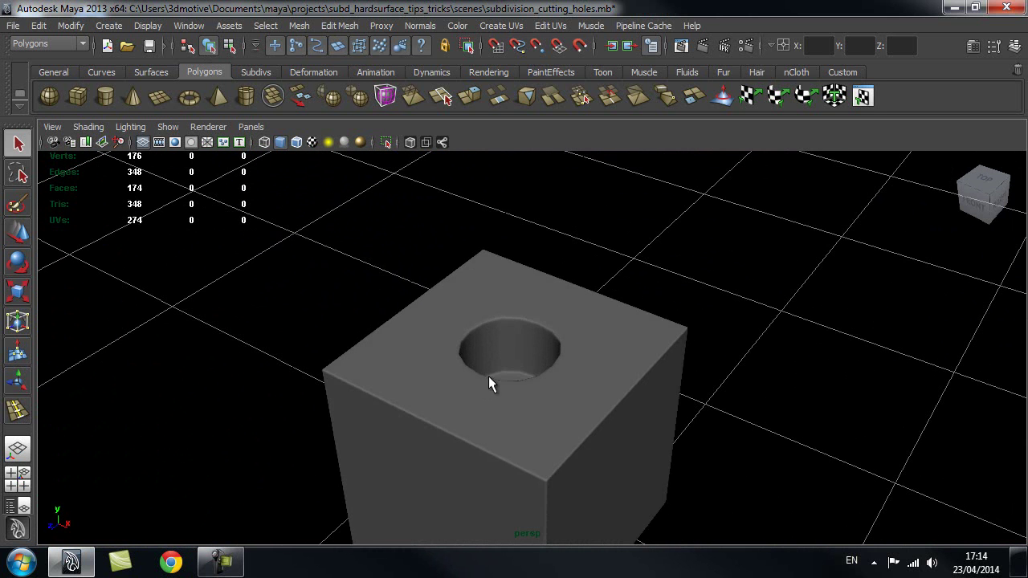
Compare the smoothed cube's topology with its unsmoothed square hole, ending on the smoothed preview
{"action": "left_click", "coordinate": [487, 384]}
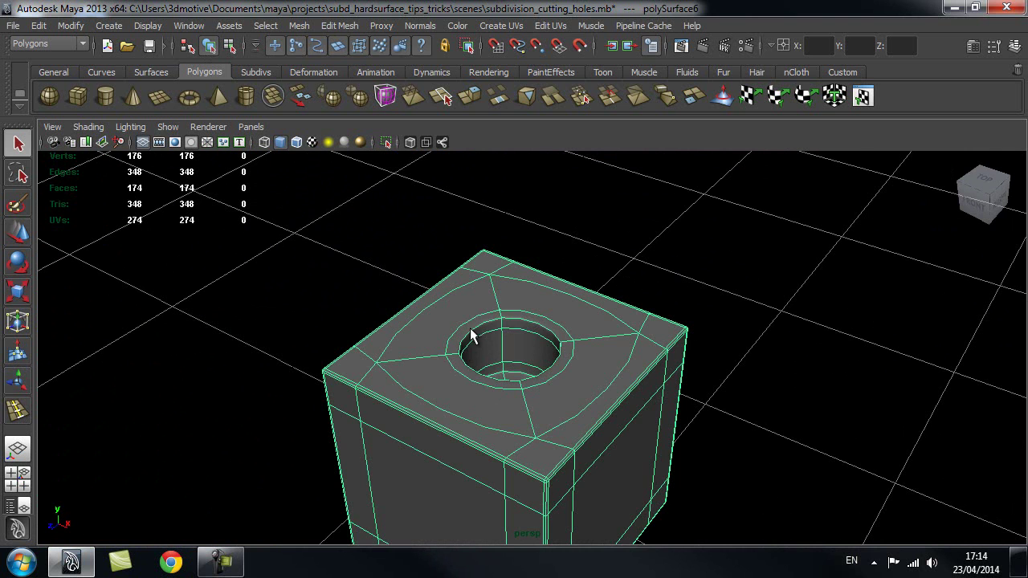
{"action": "key", "text": "1"}
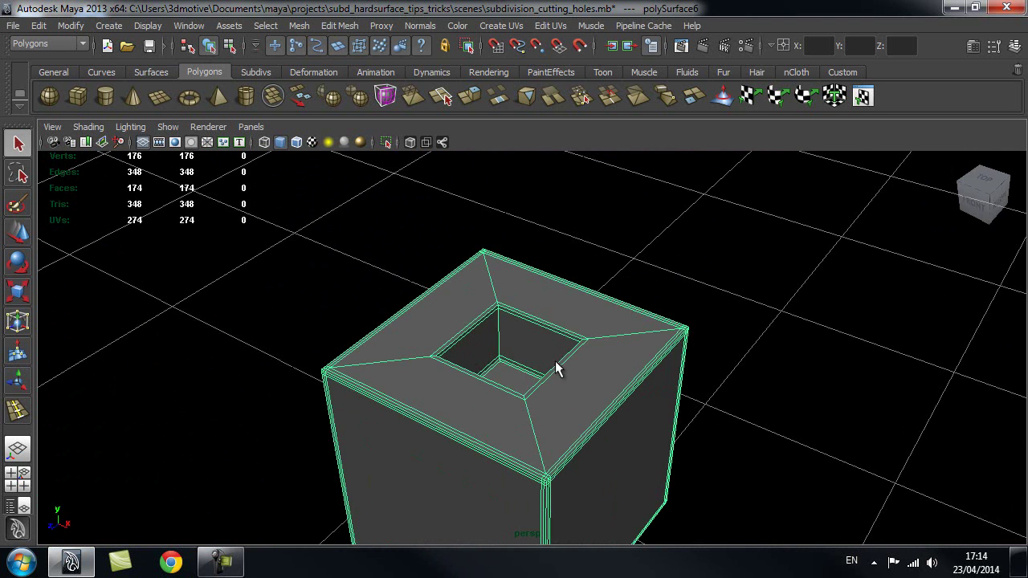
{"action": "key", "text": "3"}
Duplicate the original uncut cube and move the copy along the X axis, clear of the other cubes
{"action": "left_click", "coordinate": [763, 332]}
{"action": "left_click_drag", "start_coordinate": [763, 332], "coordinate": [527, 253], "text": "alt"}
{"action": "left_click", "coordinate": [527, 253]}
{"action": "key", "text": "w"}
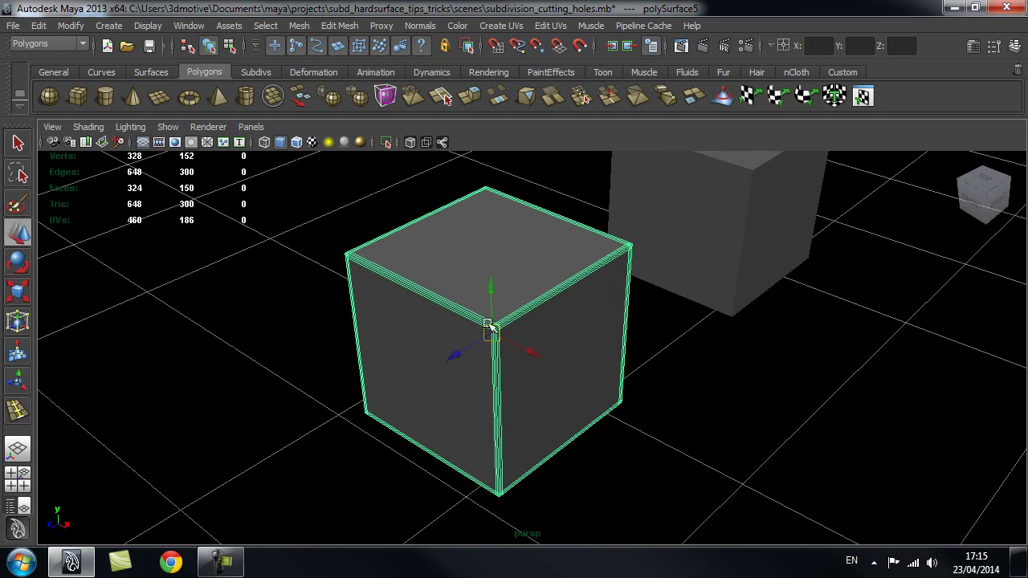
{"action": "left_click_drag", "start_coordinate": [621, 346], "coordinate": [805, 454], "text": "alt"}
{"action": "key", "text": "ctrl+d"}
{"action": "middle_click_drag", "start_coordinate": [805, 453], "coordinate": [602, 362], "text": "alt"}
{"action": "left_click_drag", "start_coordinate": [525, 346], "coordinate": [586, 383]}
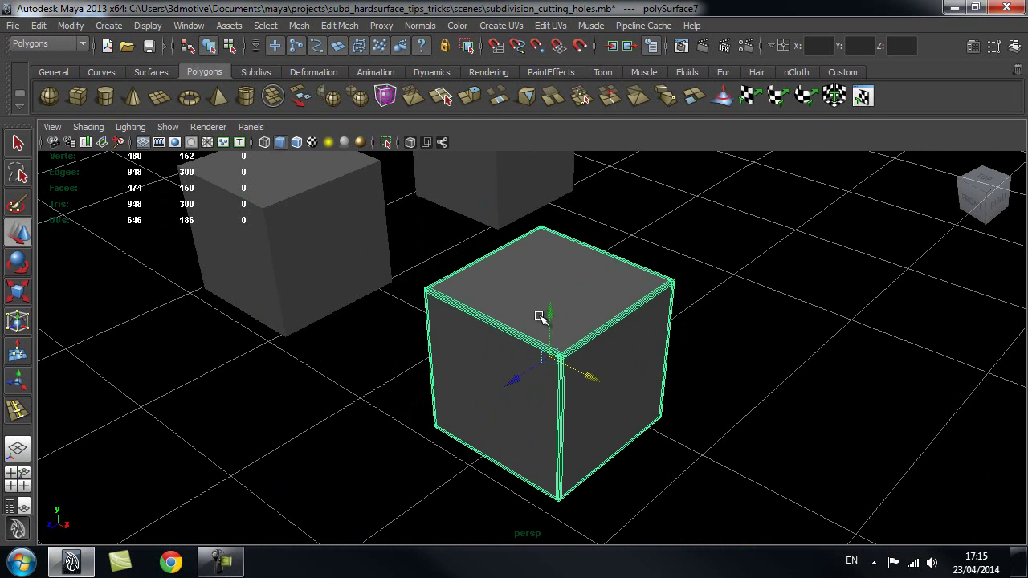
Extrude the new copy's top face and scale it uniformly inward to about half its width
{"action": "right_click_drag", "start_coordinate": [518, 300], "coordinate": [623, 333], "text": "alt"}
{"action": "left_click_drag", "start_coordinate": [625, 336], "coordinate": [523, 284], "text": "alt"}
{"action": "left_click_drag", "start_coordinate": [566, 361], "coordinate": [538, 367], "text": "alt"}
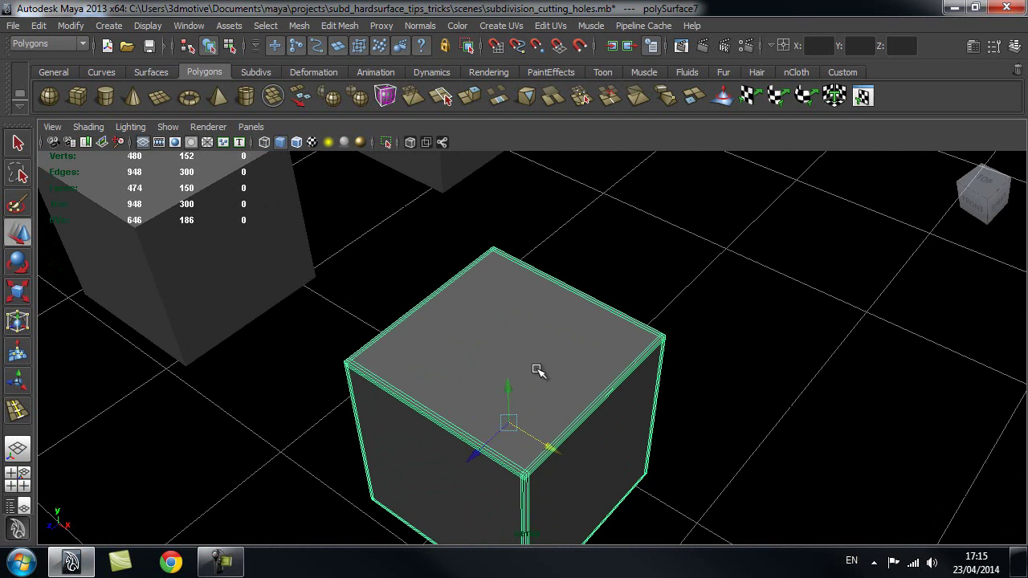
{"action": "right_click_drag", "start_coordinate": [460, 379], "coordinate": [495, 372], "text": "alt"}
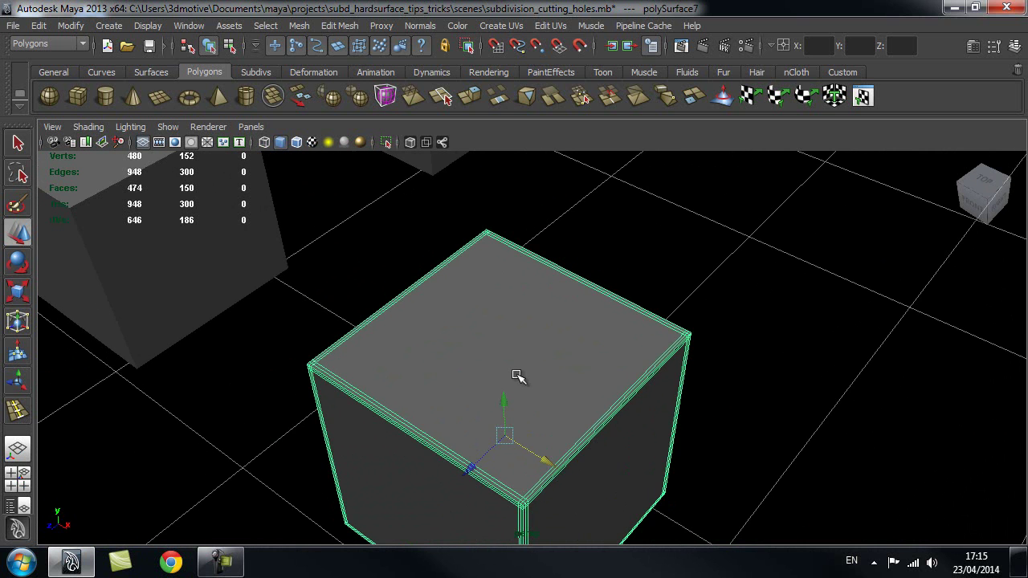
{"action": "middle_click_drag", "start_coordinate": [518, 377], "coordinate": [500, 344], "text": "alt"}
{"action": "key", "text": "q"}
{"action": "right_click_drag", "start_coordinate": [521, 283], "coordinate": [522, 322]}
{"action": "left_click", "coordinate": [520, 317]}
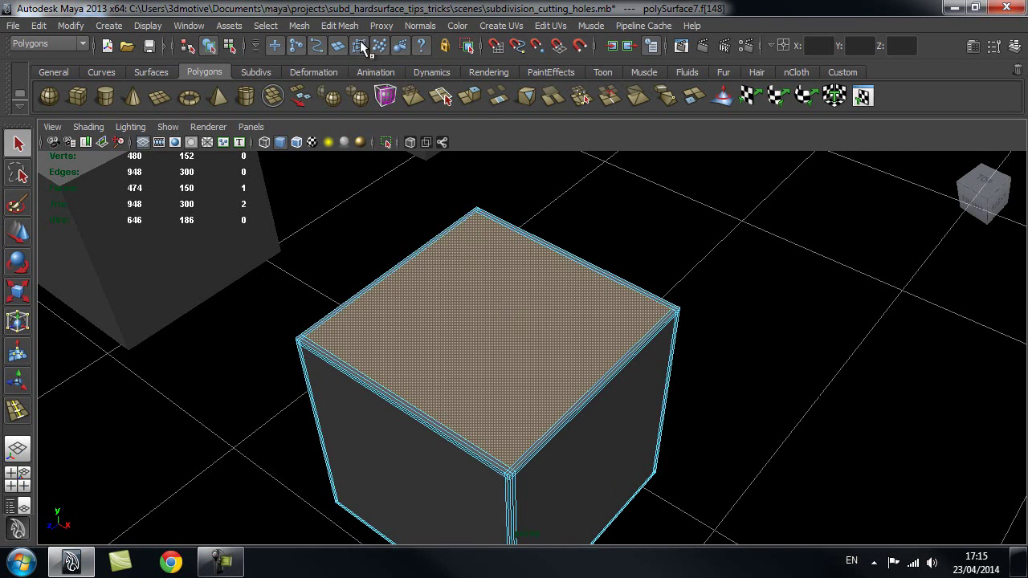
{"action": "left_click", "coordinate": [344, 26]}
{"action": "left_click", "coordinate": [354, 65]}
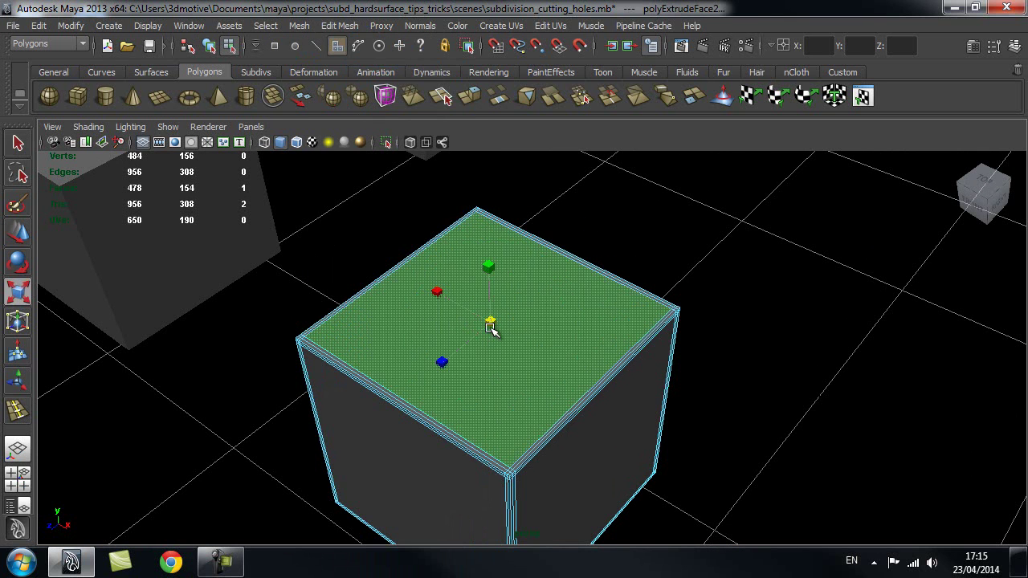
{"action": "left_click_drag", "start_coordinate": [488, 322], "coordinate": [396, 360]}
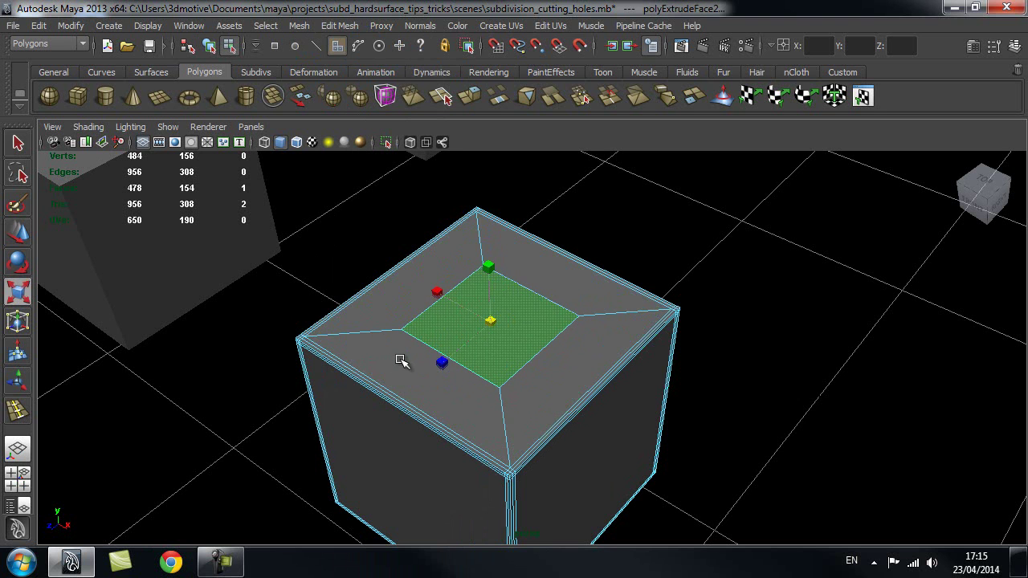
Delete the inset top face of the new copy to open a square hole
{"action": "right_click_drag", "start_coordinate": [361, 361], "coordinate": [482, 353], "text": "alt"}
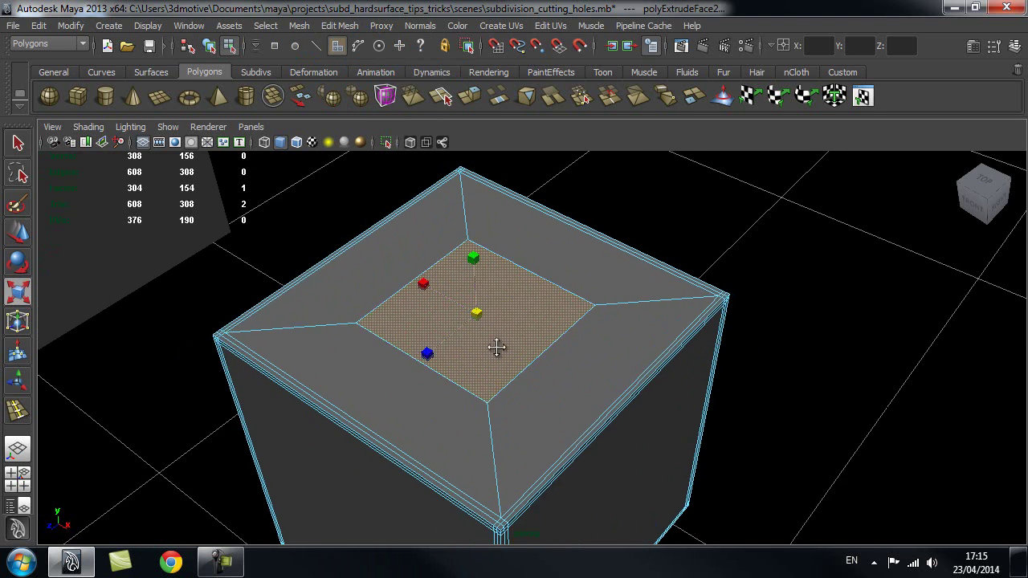
{"action": "middle_click_drag", "start_coordinate": [495, 348], "coordinate": [506, 387], "text": "alt"}
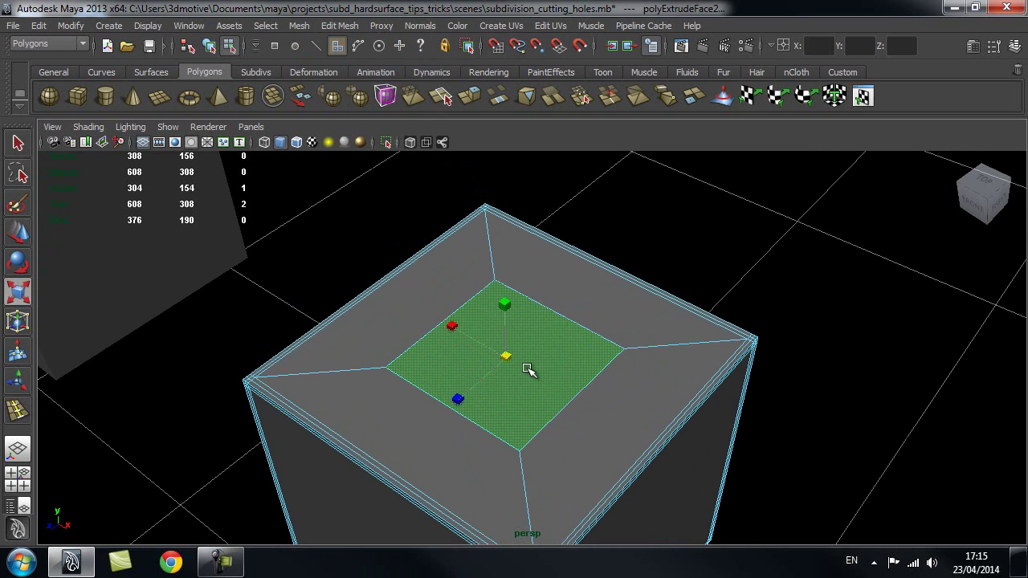
{"action": "key", "text": "Delete"}
{"action": "scroll", "coordinate": [723, 384], "scroll_direction": "down", "scroll_amount": 5}
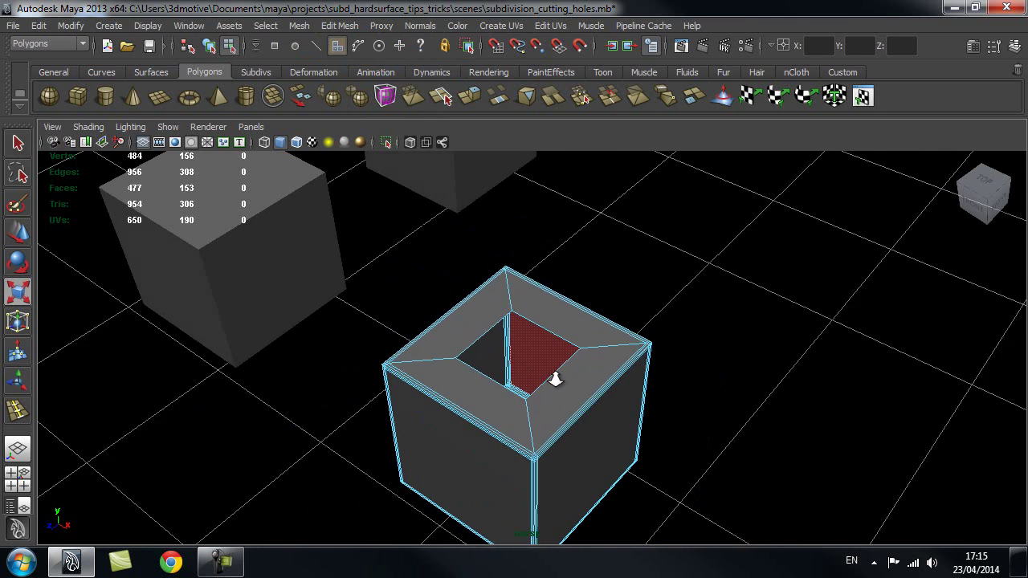
Return to object mode, select the newly opened cube, and examine its square opening beside the other cubes
{"action": "scroll", "coordinate": [519, 255], "scroll_direction": "down", "scroll_amount": 3}
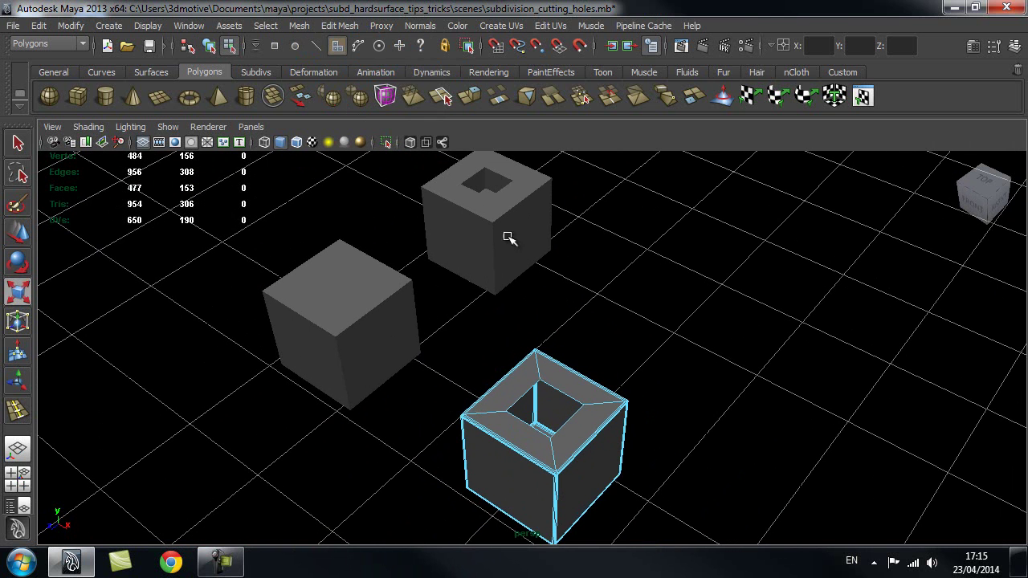
{"action": "left_click", "coordinate": [504, 250]}
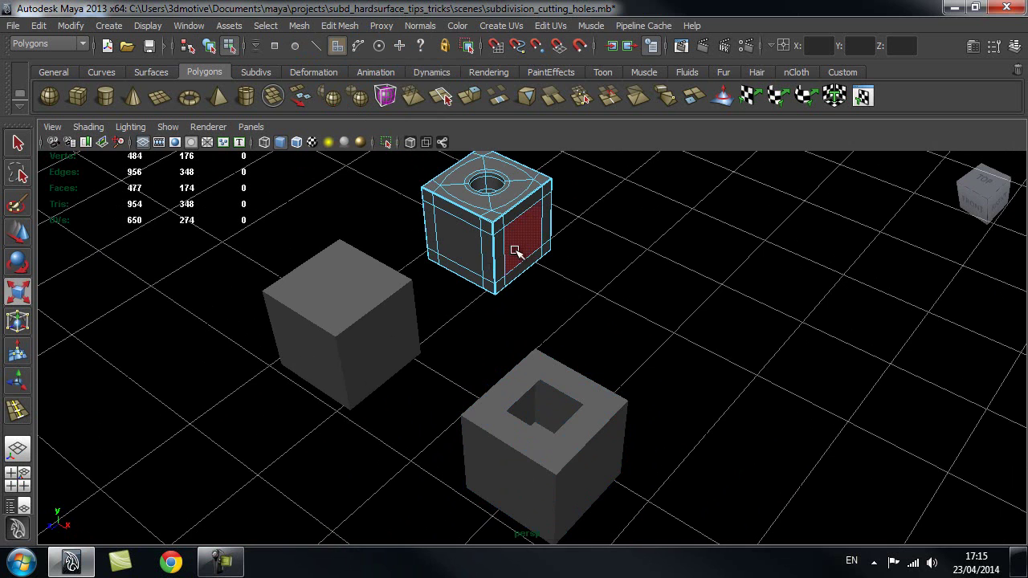
{"action": "right_click_drag", "start_coordinate": [515, 250], "coordinate": [586, 216]}
{"action": "left_click", "coordinate": [563, 375]}
{"action": "right_click_drag", "start_coordinate": [410, 441], "coordinate": [656, 414], "text": "alt"}
{"action": "middle_click_drag", "start_coordinate": [655, 414], "coordinate": [626, 325], "text": "alt"}
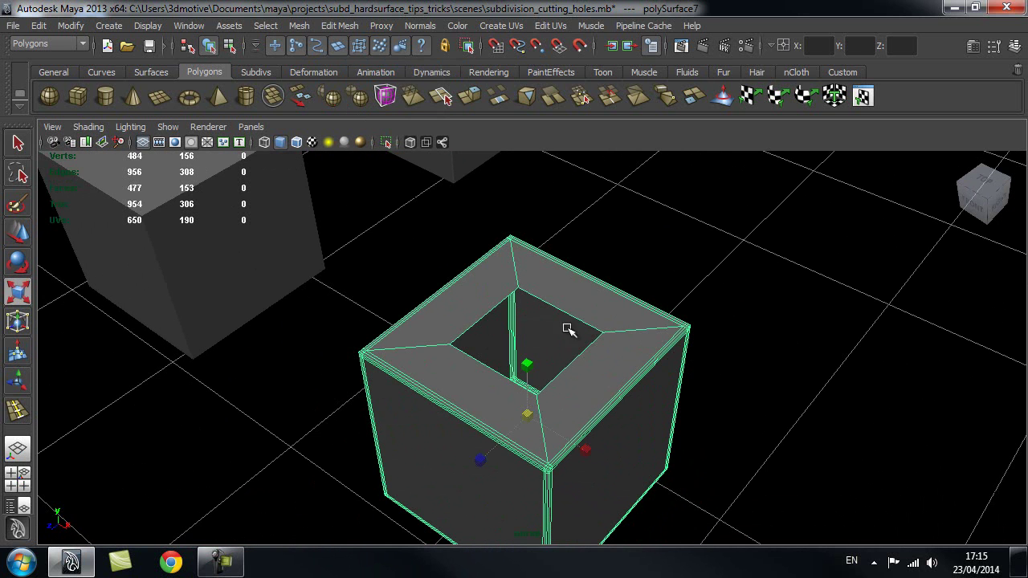
{"action": "right_click_drag", "start_coordinate": [650, 374], "coordinate": [562, 361], "text": "alt"}
{"action": "left_click_drag", "start_coordinate": [562, 362], "coordinate": [569, 324], "text": "alt"}
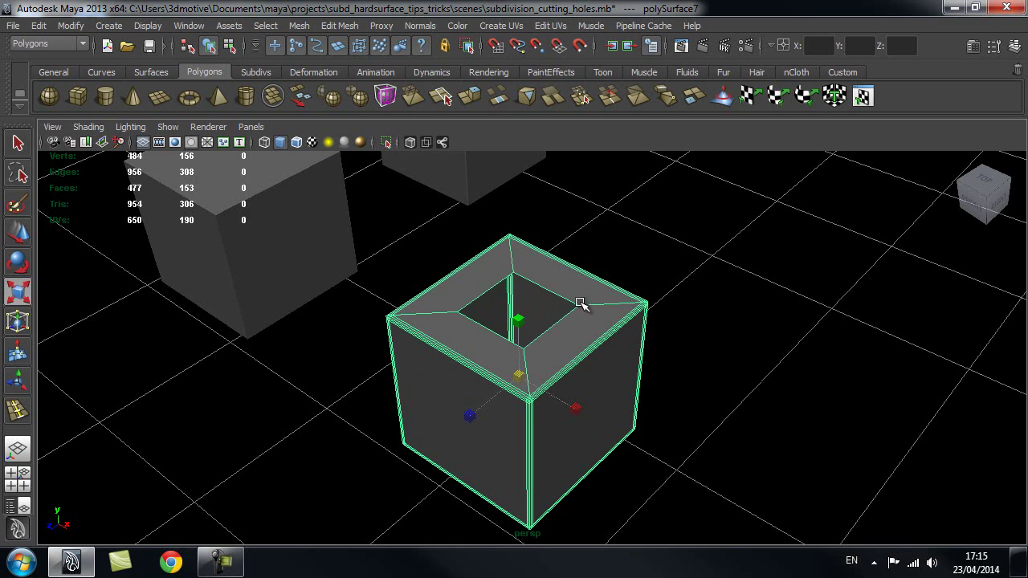
{"action": "right_click_drag", "start_coordinate": [594, 346], "coordinate": [509, 344], "text": "alt"}
{"action": "middle_click_drag", "start_coordinate": [468, 360], "coordinate": [526, 327], "text": "alt"}
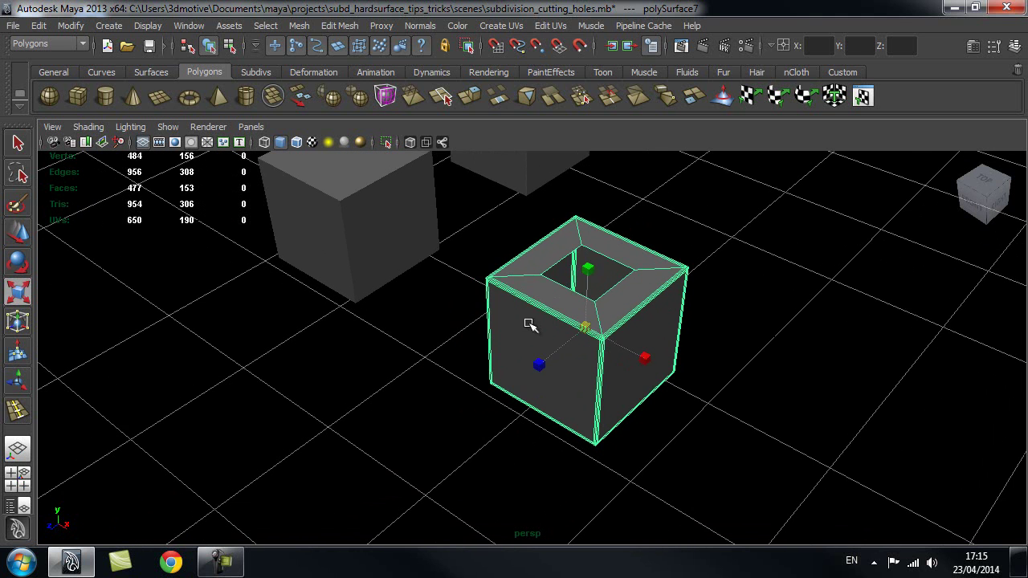
Create a polygon pipe and move it about 2.5 units along the Z axis, clear of the cubes
{"action": "left_click", "coordinate": [245, 97]}
{"action": "key", "text": "w"}
{"action": "middle_click_drag", "start_coordinate": [403, 328], "coordinate": [497, 453], "text": "alt"}
{"action": "right_click_drag", "start_coordinate": [498, 454], "coordinate": [333, 340], "text": "alt"}
{"action": "left_click_drag", "start_coordinate": [427, 287], "coordinate": [265, 376]}
{"action": "key", "text": "a"}
Set the polygon pipe's axis subdivisions to 8
{"action": "key", "text": "ctrl+a"}
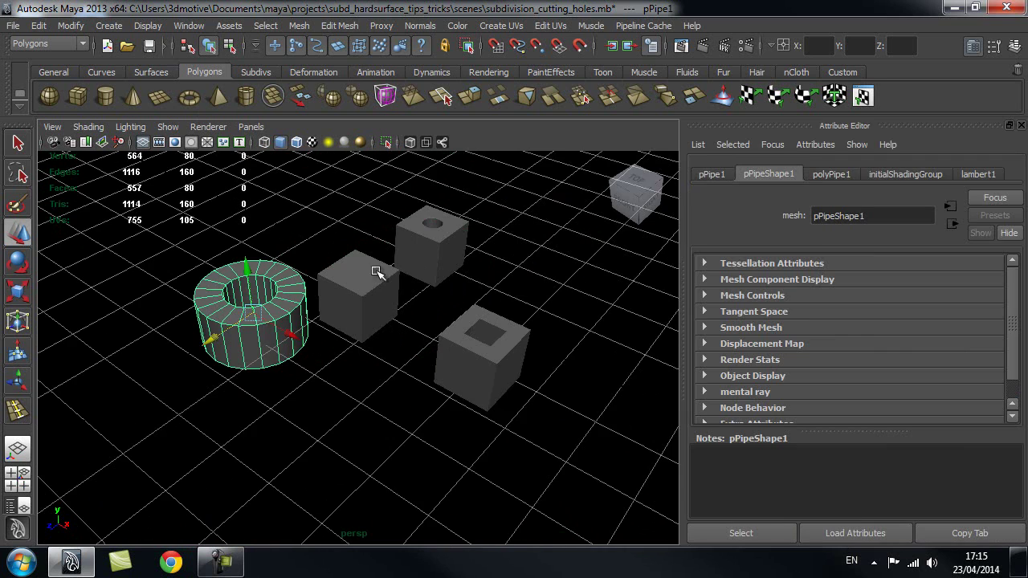
{"action": "key", "text": "ctrl+a"}
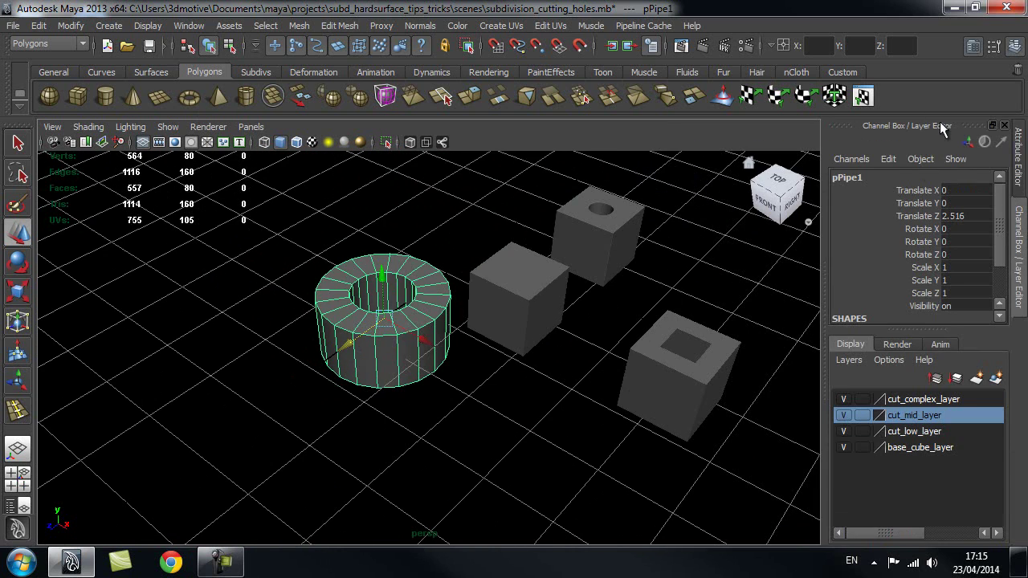
{"action": "left_click_drag", "start_coordinate": [994, 231], "coordinate": [995, 268]}
{"action": "left_click", "coordinate": [857, 304]}
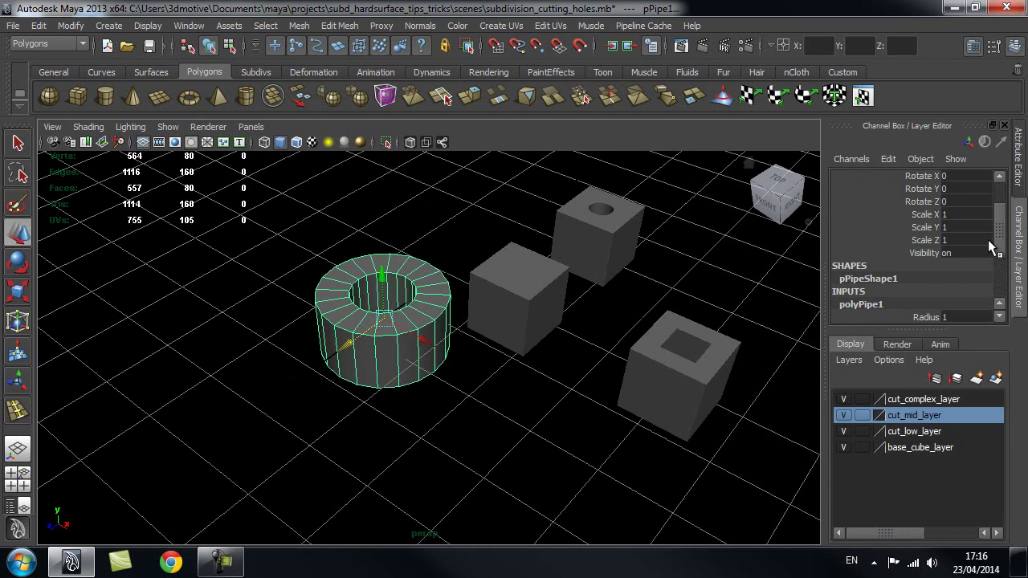
{"action": "left_click_drag", "start_coordinate": [1000, 226], "coordinate": [981, 263]}
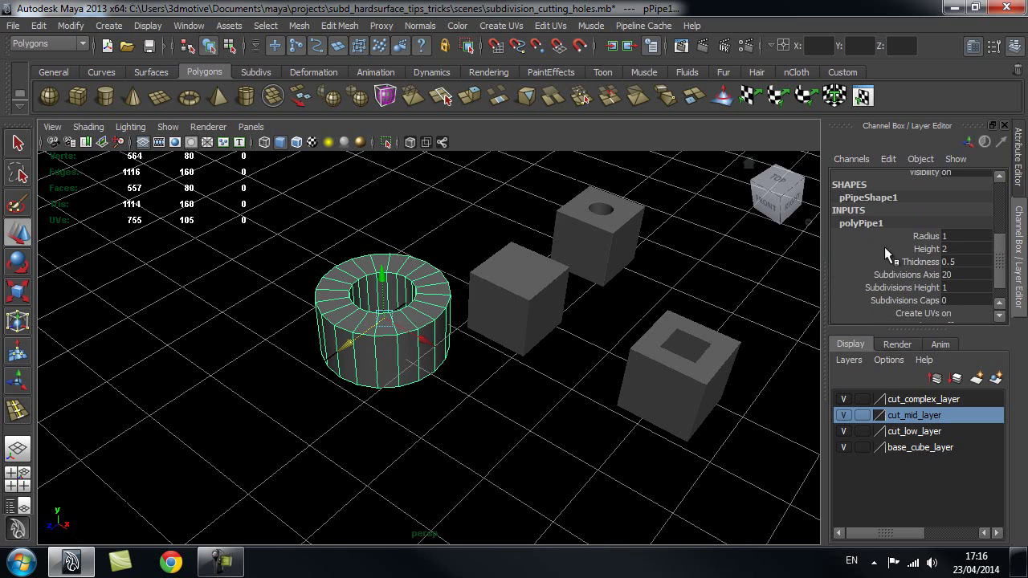
{"action": "type", "text": "8"}
{"action": "key", "text": "Return"}
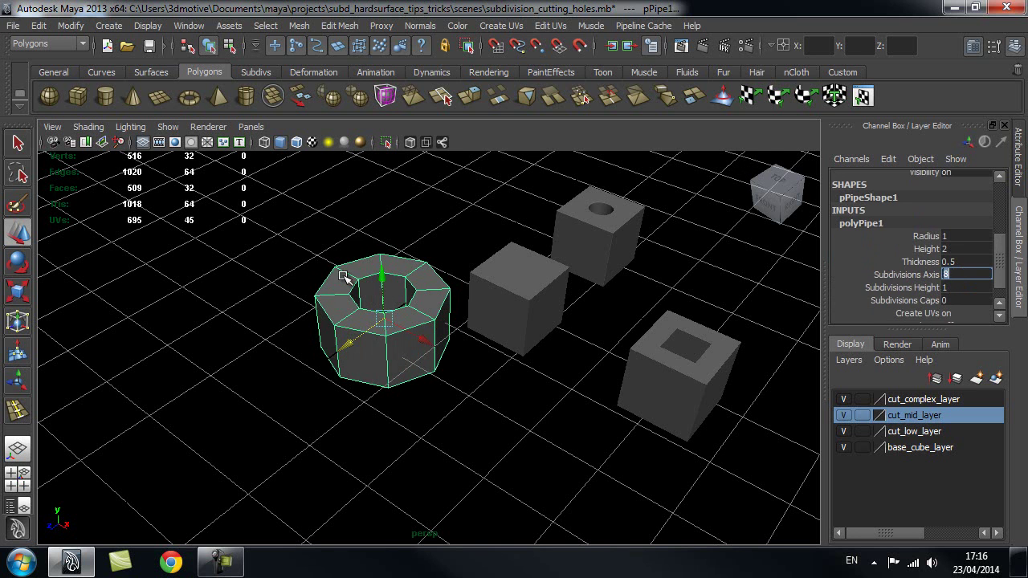
Examine the eight-sided pipe's shape beside the cubes and its creation settings such as radius, height, thickness and subdivisions
{"action": "left_click", "coordinate": [352, 205]}
{"action": "right_click_drag", "start_coordinate": [316, 235], "coordinate": [423, 240], "text": "alt"}
{"action": "middle_click_drag", "start_coordinate": [365, 214], "coordinate": [396, 264], "text": "alt"}
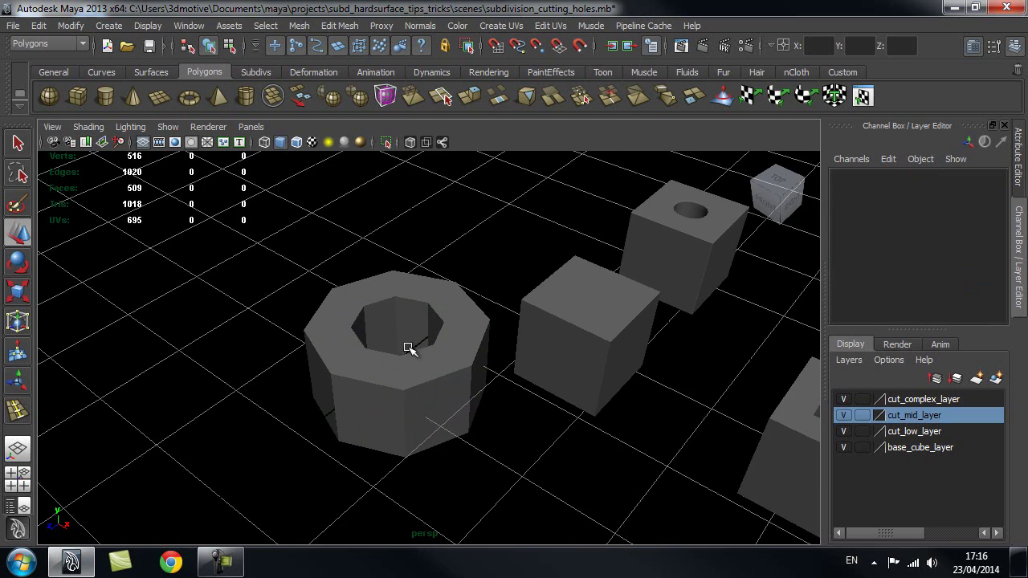
{"action": "right_click_drag", "start_coordinate": [351, 343], "coordinate": [466, 324], "text": "alt"}
{"action": "left_click_drag", "start_coordinate": [493, 337], "coordinate": [409, 288], "text": "alt"}
{"action": "left_click", "coordinate": [476, 299]}
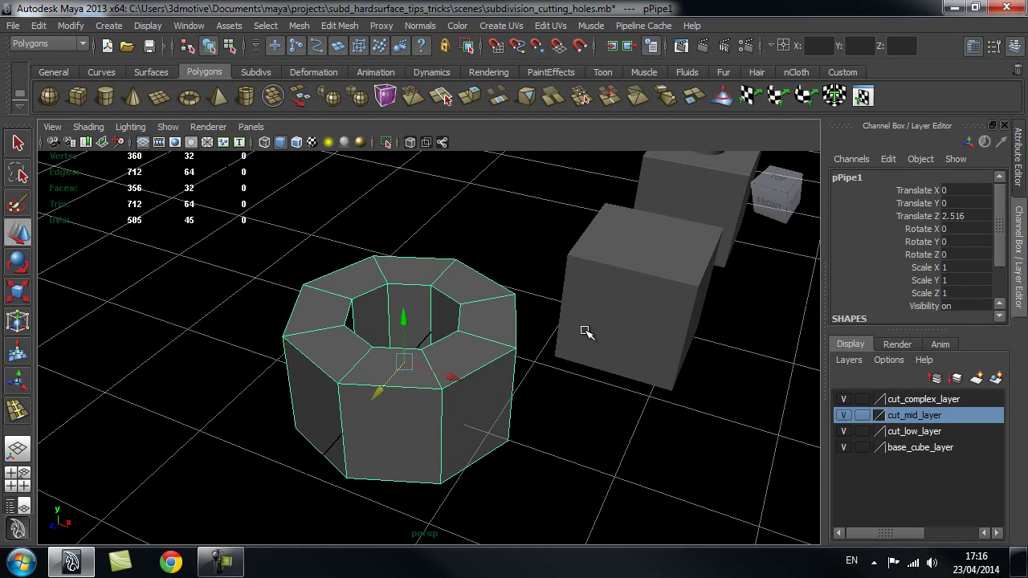
{"action": "scroll", "coordinate": [1008, 230], "scroll_direction": "down", "scroll_amount": 2}
{"action": "scroll", "coordinate": [460, 327], "scroll_direction": "down", "scroll_amount": 3}
{"action": "middle_click_drag", "start_coordinate": [460, 328], "coordinate": [390, 330], "text": "alt"}
{"action": "scroll", "coordinate": [391, 330], "scroll_direction": "down", "scroll_amount": 1}
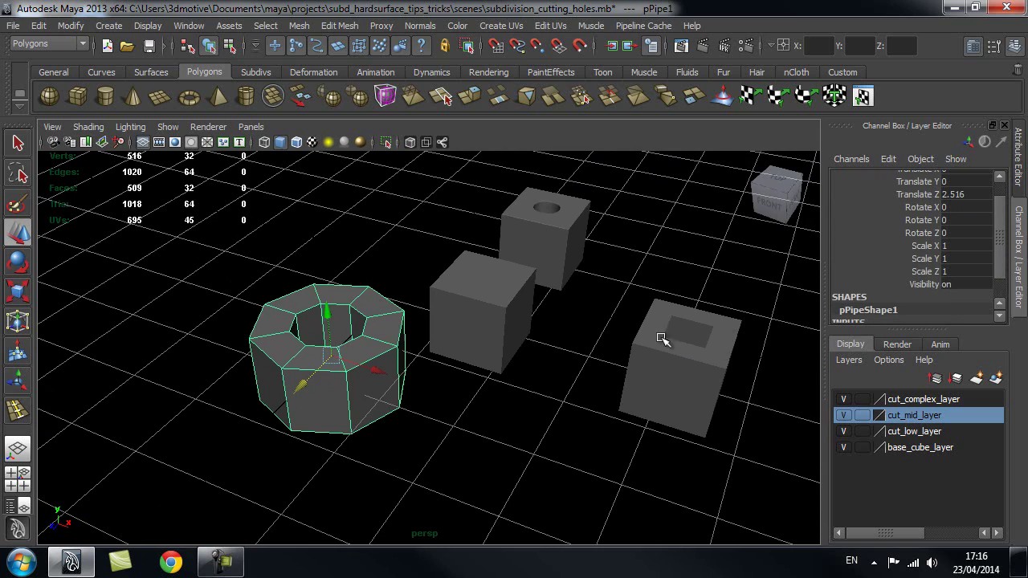
{"action": "middle_click_drag", "start_coordinate": [340, 297], "coordinate": [432, 300], "text": "alt"}
{"action": "right_click_drag", "start_coordinate": [319, 342], "coordinate": [464, 347], "text": "alt"}
{"action": "left_click_drag", "start_coordinate": [434, 348], "coordinate": [428, 330], "text": "alt"}
{"action": "scroll", "coordinate": [365, 285], "scroll_direction": "up", "scroll_amount": 4}
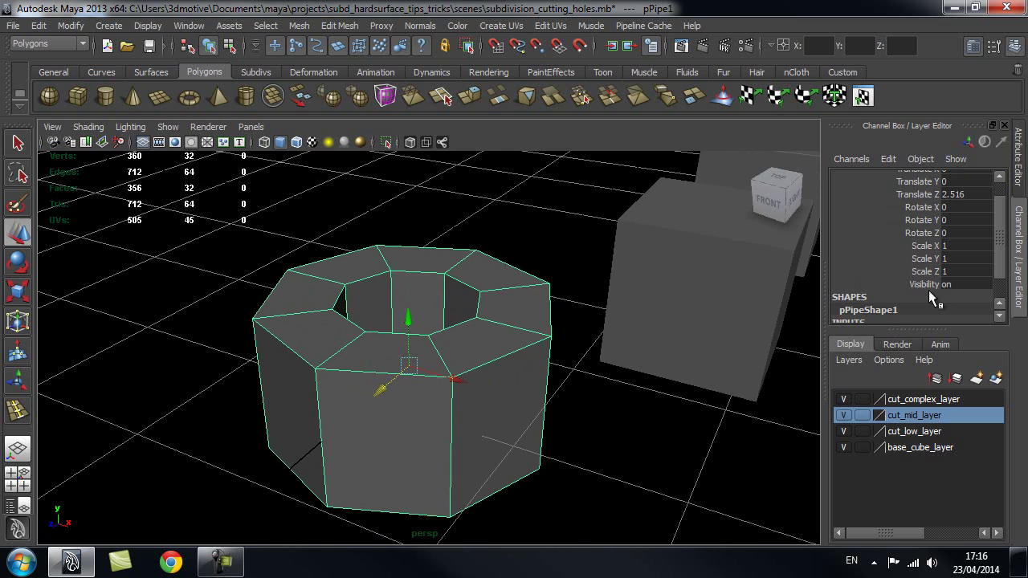
{"action": "left_click_drag", "start_coordinate": [1001, 252], "coordinate": [1001, 281]}
{"action": "left_click", "coordinate": [863, 307]}
{"action": "left_click_drag", "start_coordinate": [1001, 242], "coordinate": [1002, 277]}
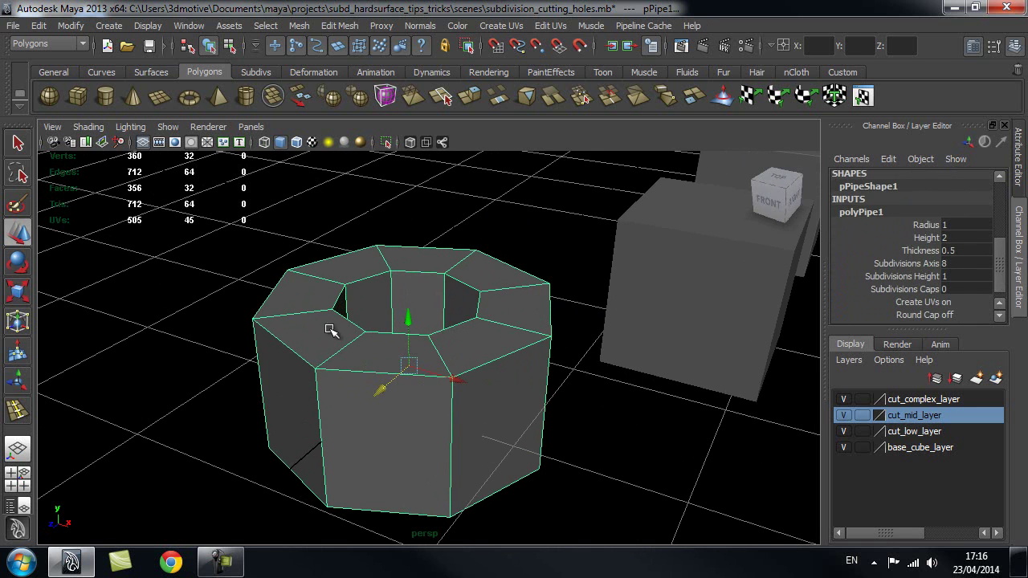
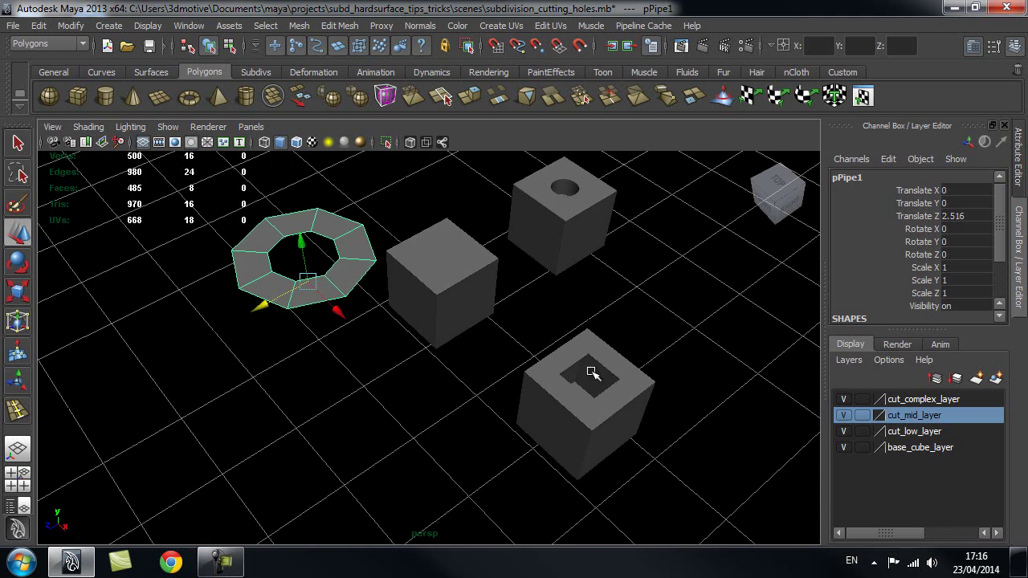
Move the flat octagonal ring along the Z axis to about 4.19 and frame it in the top view
{"action": "middle_click_drag", "start_coordinate": [236, 261], "coordinate": [353, 311], "text": "alt"}
{"action": "right_click_drag", "start_coordinate": [328, 316], "coordinate": [356, 329], "text": "alt"}
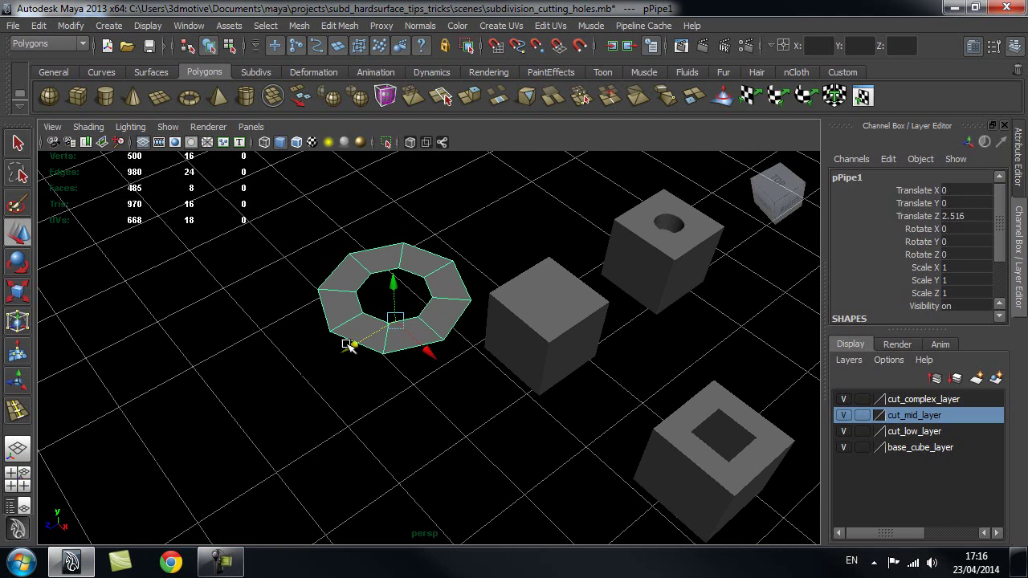
{"action": "left_click_drag", "start_coordinate": [354, 345], "coordinate": [240, 344]}
{"action": "key", "text": "space"}
{"action": "right_click_drag", "start_coordinate": [427, 381], "coordinate": [434, 379], "text": "alt"}
{"action": "middle_click_drag", "start_coordinate": [436, 366], "coordinate": [580, 146], "text": "alt"}
{"action": "right_click_drag", "start_coordinate": [322, 320], "coordinate": [603, 324], "text": "alt"}
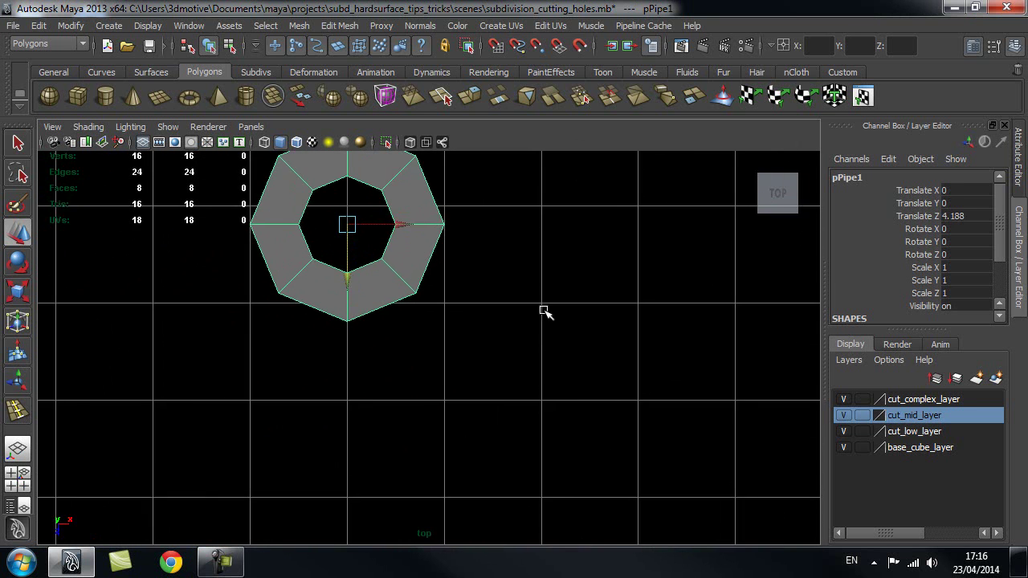
{"action": "middle_click_drag", "start_coordinate": [405, 261], "coordinate": [449, 389], "text": "alt"}
{"action": "right_click_drag", "start_coordinate": [231, 330], "coordinate": [351, 328], "text": "alt"}
Snap the ring's upper-left outer vertex in X and Z to its neighbouring outer vertices, forming a square corner
{"action": "right_click", "coordinate": [348, 287]}
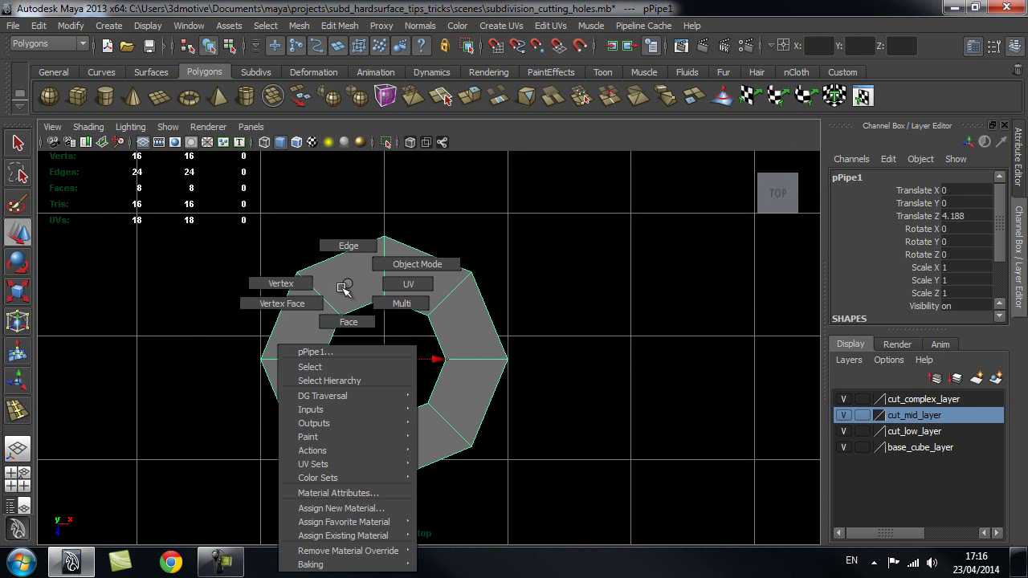
{"action": "right_click_drag", "start_coordinate": [348, 287], "coordinate": [278, 282]}
{"action": "left_click_drag", "start_coordinate": [256, 240], "coordinate": [345, 294]}
{"action": "key", "text": "v"}
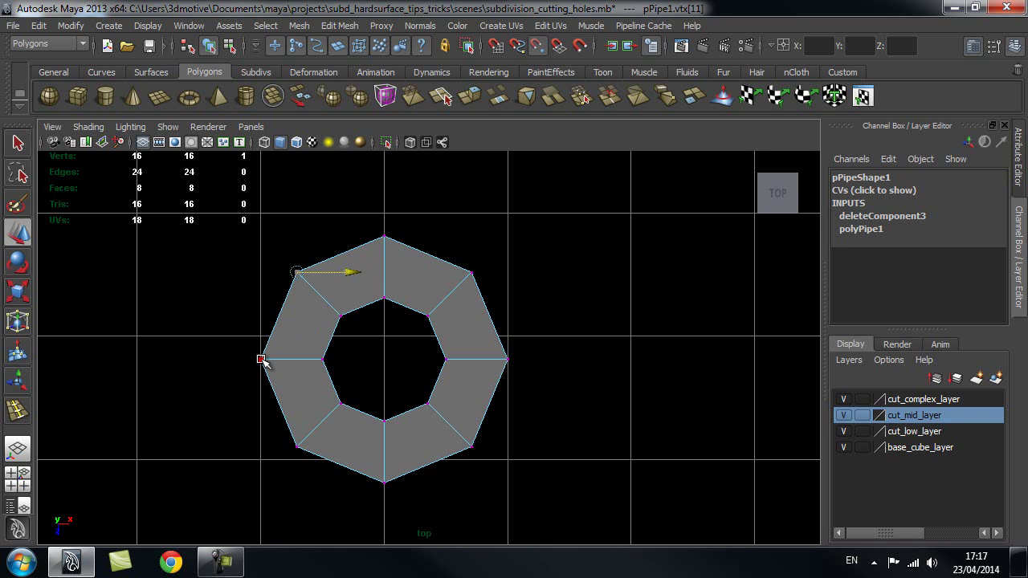
{"action": "middle_click_drag", "start_coordinate": [261, 359], "coordinate": [258, 361]}
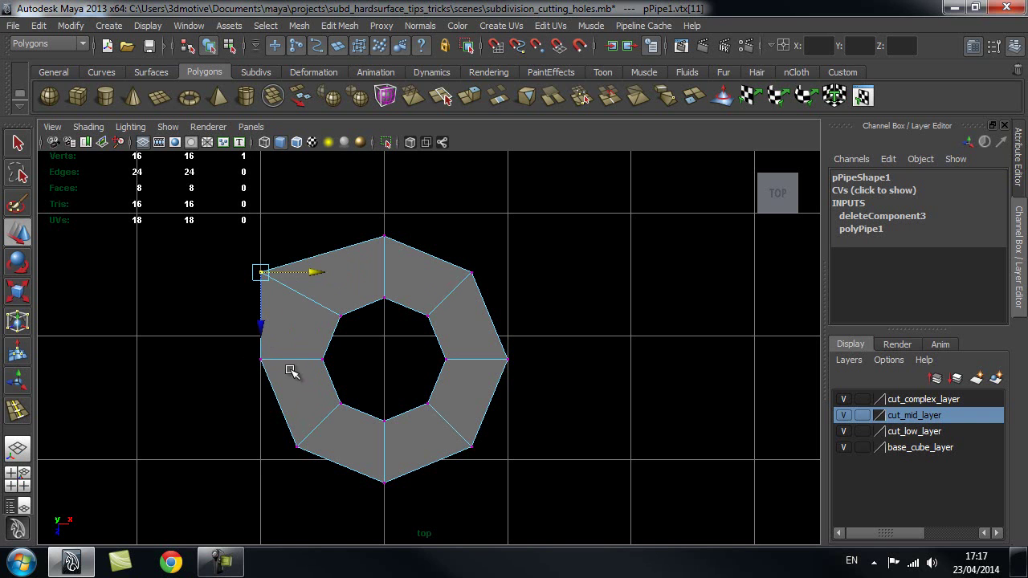
{"action": "left_click", "coordinate": [261, 325]}
{"action": "key", "text": "v"}
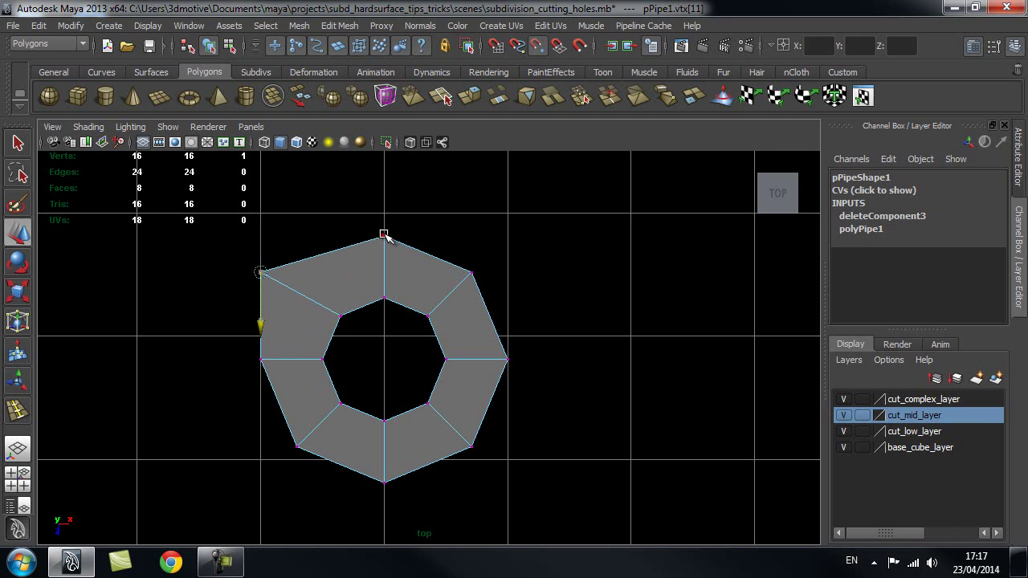
{"action": "middle_click_drag", "start_coordinate": [384, 235], "coordinate": [386, 232]}
{"action": "right_click_drag", "start_coordinate": [362, 270], "coordinate": [367, 268], "text": "alt"}
{"action": "middle_click_drag", "start_coordinate": [367, 271], "coordinate": [375, 261], "text": "alt"}
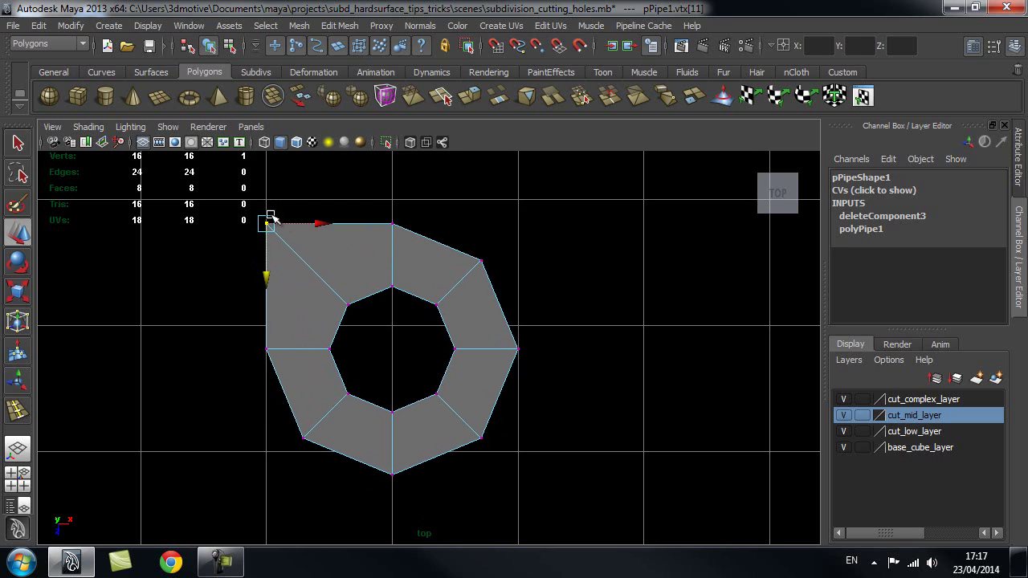
Snap the three remaining diagonal outer vertices to their neighbours in X and Z so the ring's outline becomes square
{"action": "right_click_drag", "start_coordinate": [407, 219], "coordinate": [365, 233], "text": "alt"}
{"action": "middle_click_drag", "start_coordinate": [341, 294], "coordinate": [367, 229], "text": "alt"}
{"action": "left_click", "coordinate": [342, 360]}
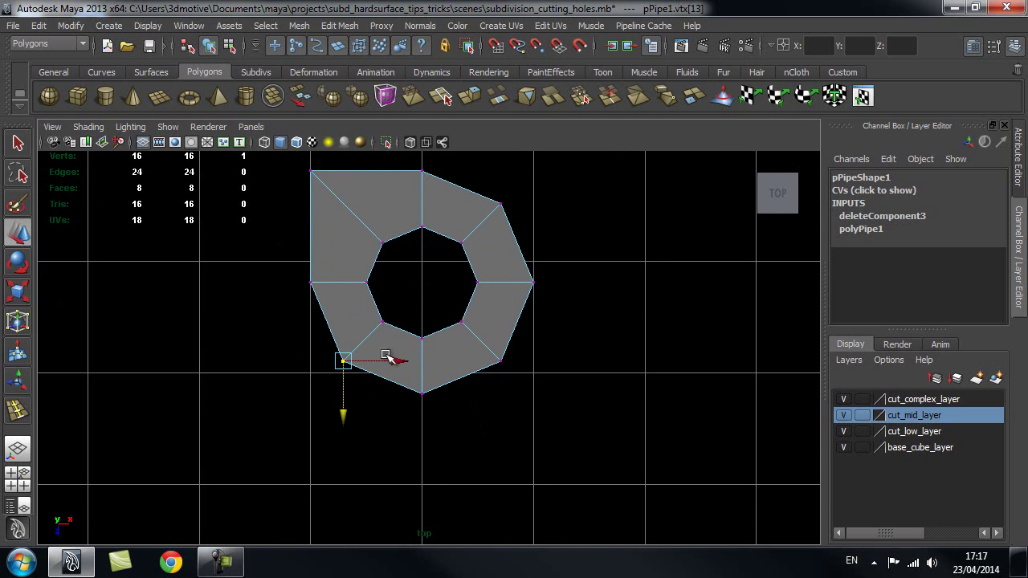
{"action": "middle_click_drag", "start_coordinate": [317, 291], "coordinate": [310, 282]}
{"action": "left_click", "coordinate": [309, 412]}
{"action": "key", "text": "v"}
{"action": "middle_click_drag", "start_coordinate": [412, 395], "coordinate": [424, 399]}
{"action": "left_click", "coordinate": [500, 362]}
{"action": "left_click", "coordinate": [498, 410]}
{"action": "left_click", "coordinate": [553, 394]}
{"action": "middle_click_drag", "start_coordinate": [533, 289], "coordinate": [542, 279]}
{"action": "left_click", "coordinate": [498, 207]}
{"action": "key", "text": "v"}
{"action": "left_click", "coordinate": [535, 258]}
{"action": "middle_click_drag", "start_coordinate": [427, 172], "coordinate": [425, 166]}
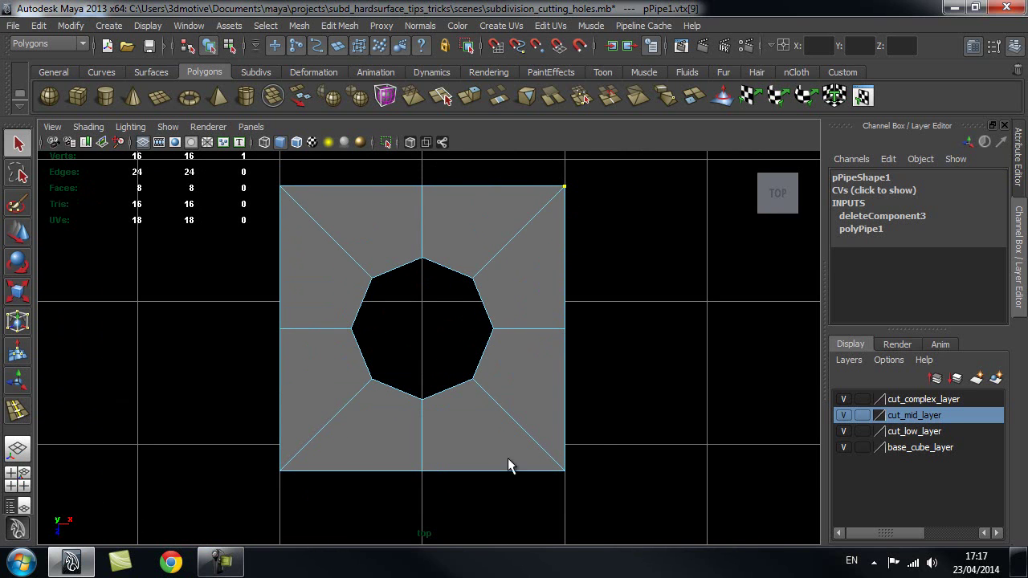
Select the inner octagonal edge loop and scale it uniformly outward to about nine tenths of the square's width
{"action": "right_click_drag", "start_coordinate": [632, 366], "coordinate": [450, 373], "text": "alt"}
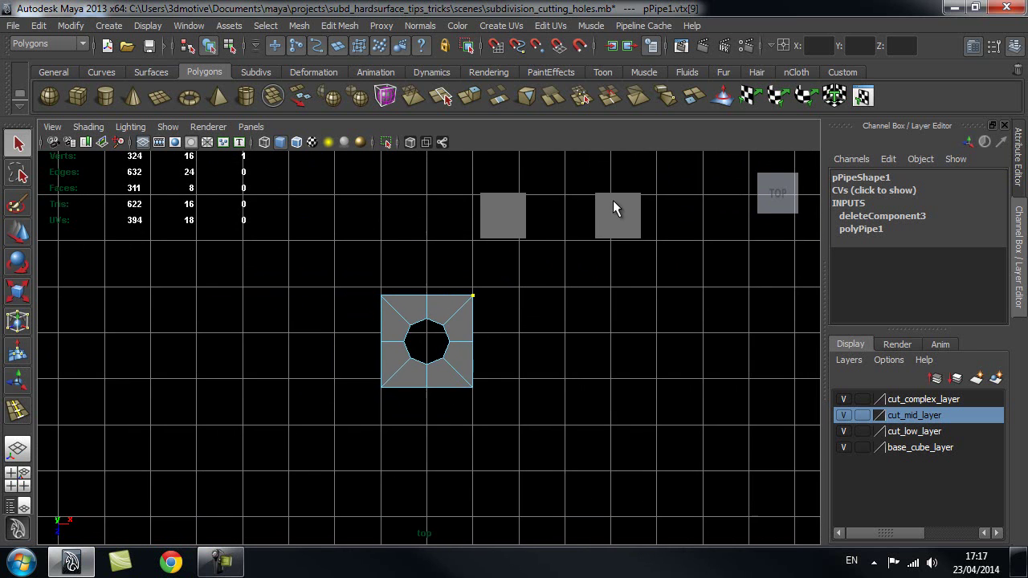
{"action": "right_click_drag", "start_coordinate": [271, 325], "coordinate": [642, 341], "text": "alt"}
{"action": "right_click_drag", "start_coordinate": [451, 284], "coordinate": [451, 228]}
{"action": "double_click", "coordinate": [445, 299]}
{"action": "key", "text": "r"}
{"action": "left_click_drag", "start_coordinate": [424, 335], "coordinate": [481, 351]}
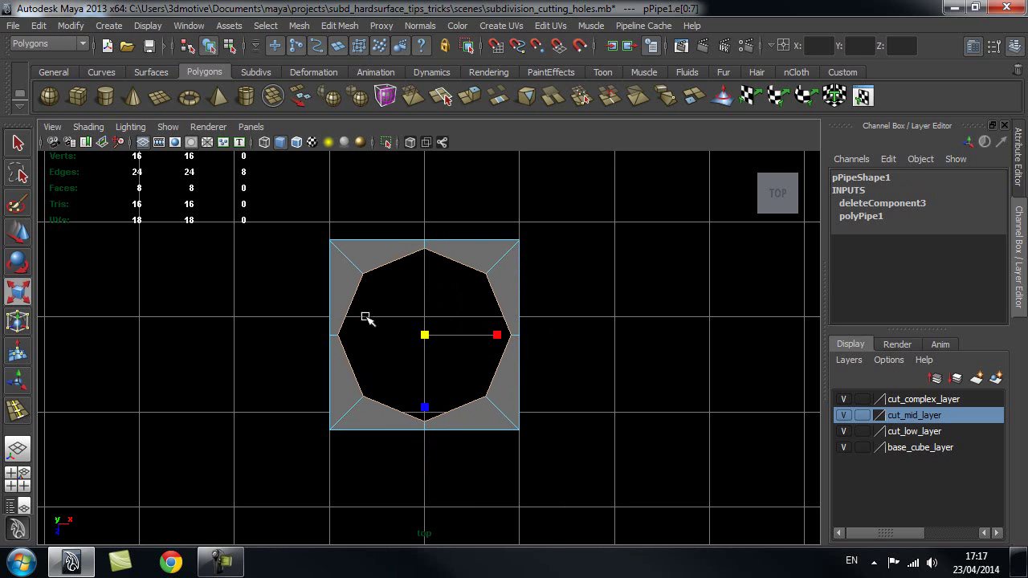
Extrude the inner edge loop, scale it slightly inward as a thin border, and return to object mode
{"action": "right_click_drag", "start_coordinate": [367, 316], "coordinate": [505, 306], "text": "alt"}
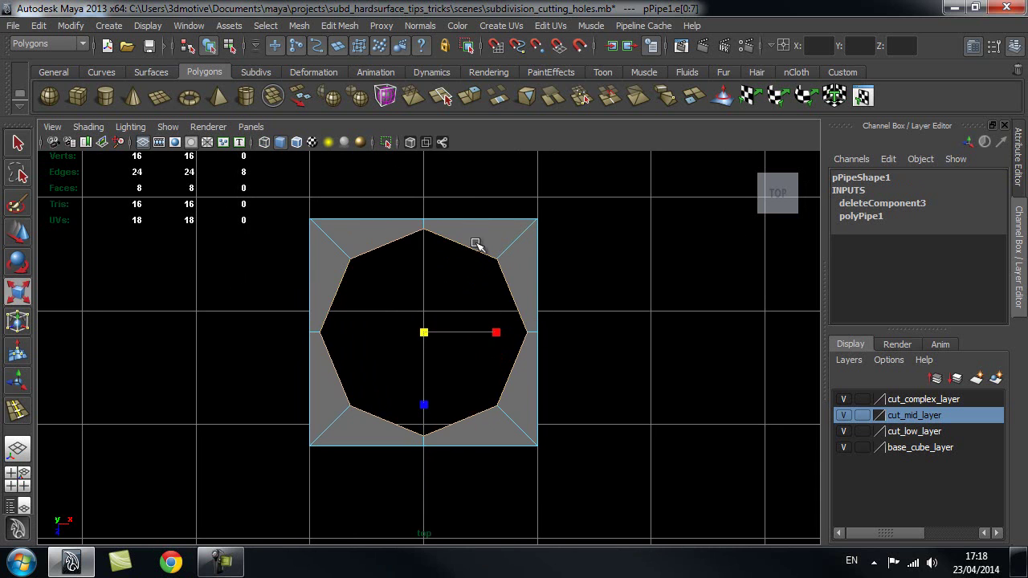
{"action": "left_click", "coordinate": [339, 26]}
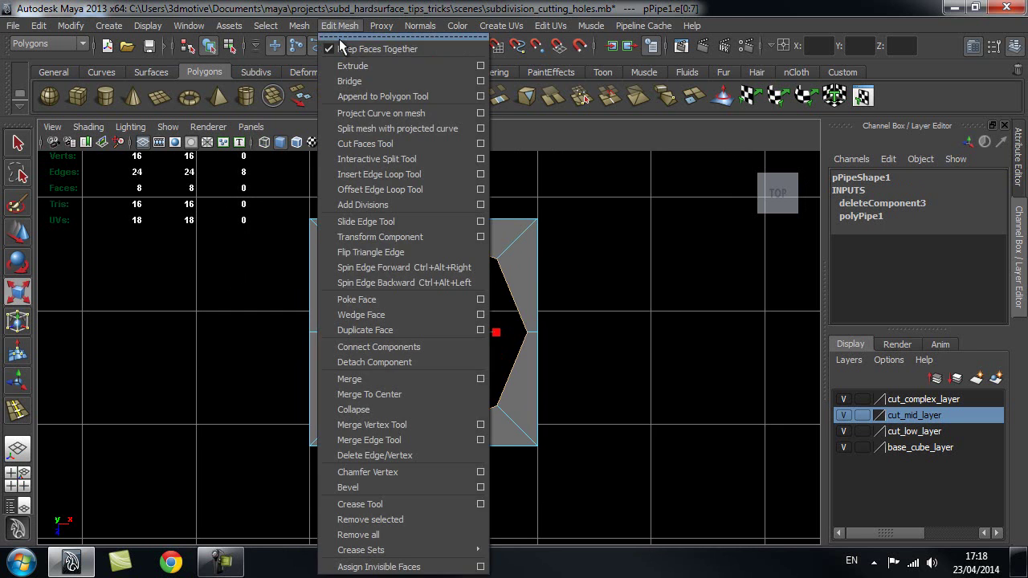
{"action": "left_click", "coordinate": [345, 63]}
{"action": "key", "text": "r"}
{"action": "left_click_drag", "start_coordinate": [423, 331], "coordinate": [417, 336]}
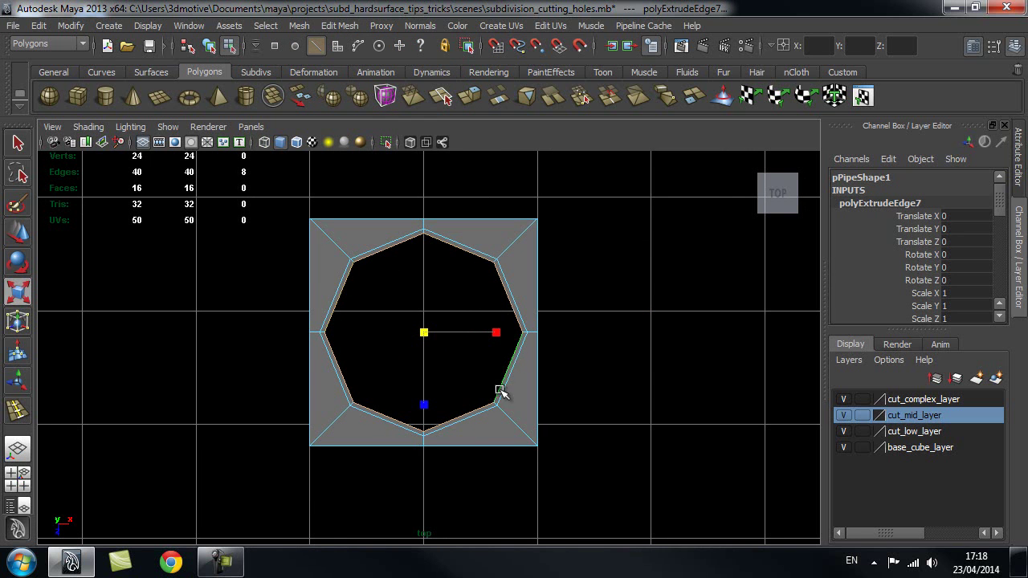
{"action": "key", "text": "q"}
{"action": "right_click", "coordinate": [514, 249]}
{"action": "right_click_drag", "start_coordinate": [512, 247], "coordinate": [574, 228]}
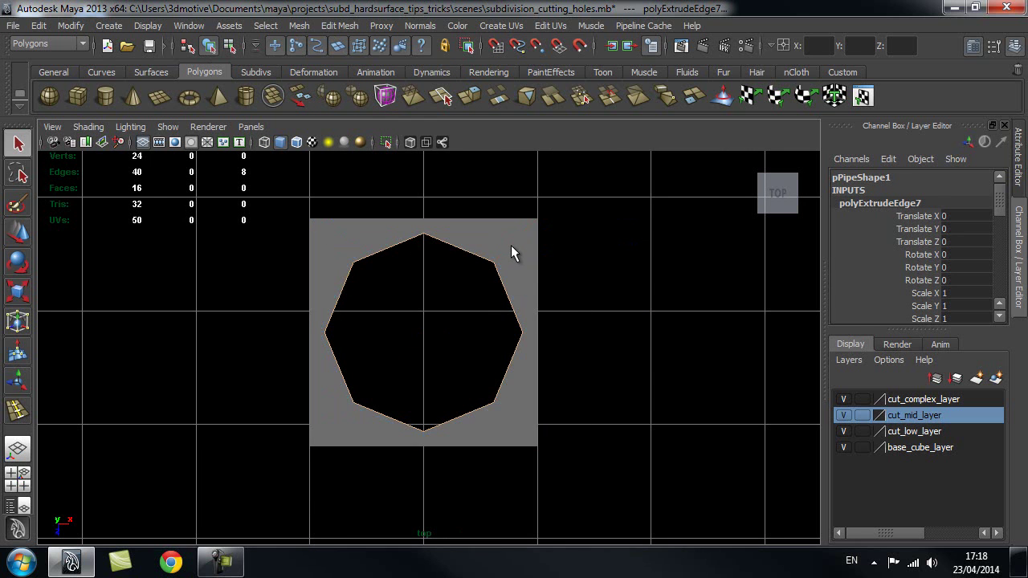
In the perspective view, move the square frame along the X axis to about 3.12, in front of the cube with the square opening
{"action": "key", "text": "space"}
{"action": "left_click_drag", "start_coordinate": [512, 246], "coordinate": [519, 212]}
{"action": "left_click_drag", "start_coordinate": [488, 391], "coordinate": [333, 302], "text": "alt"}
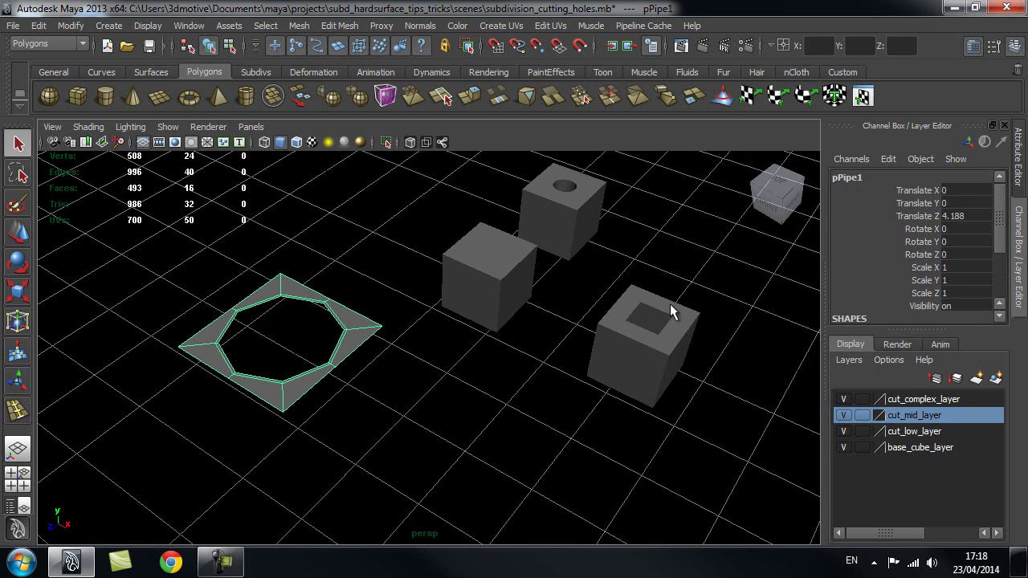
{"action": "left_click_drag", "start_coordinate": [615, 328], "coordinate": [554, 341], "text": "alt"}
{"action": "key", "text": "w"}
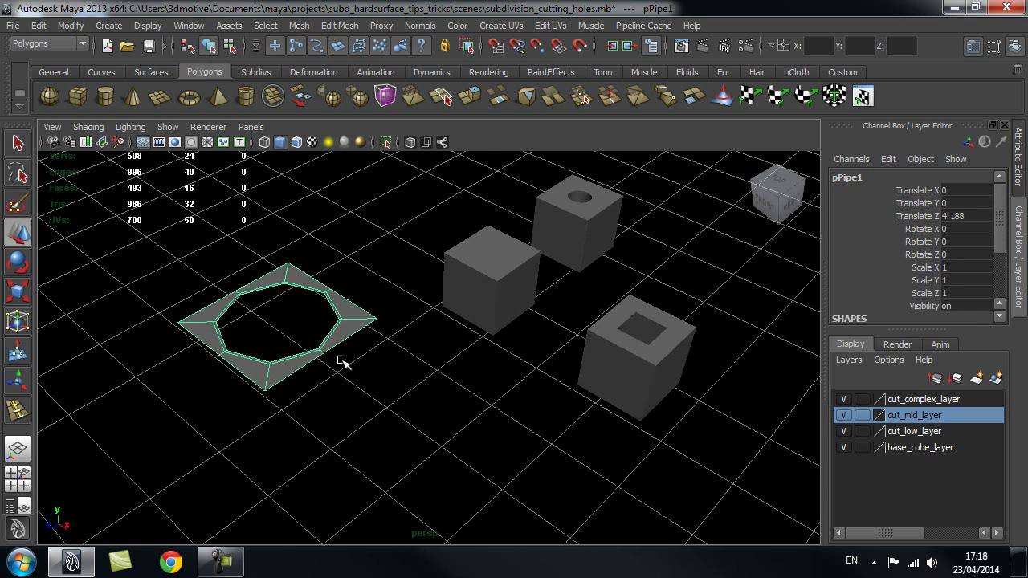
{"action": "left_click_drag", "start_coordinate": [313, 372], "coordinate": [493, 464]}
{"action": "middle_click_drag", "start_coordinate": [493, 464], "coordinate": [453, 358], "text": "alt"}
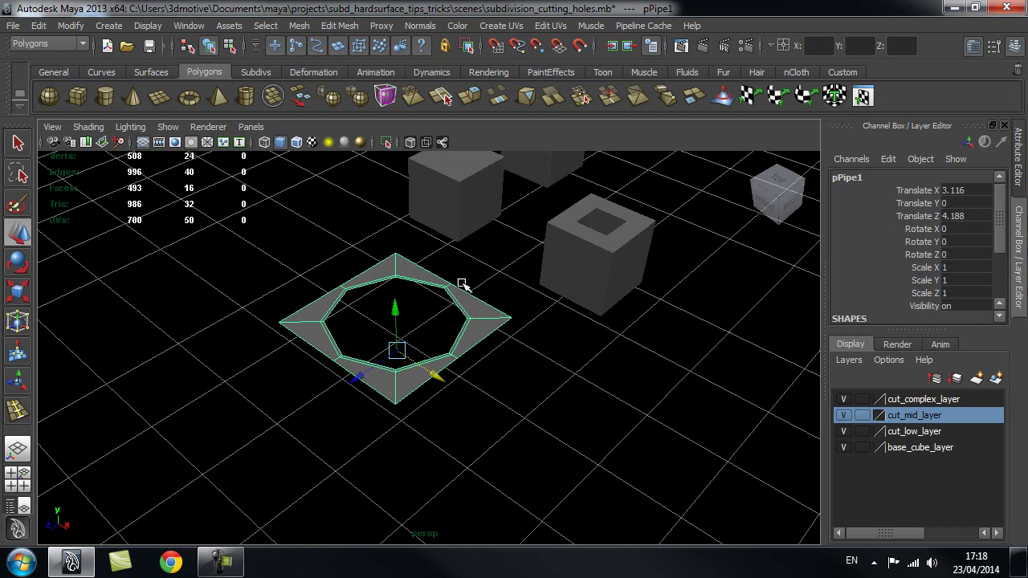
Center the pivot of the square frame with the octagonal hole
{"action": "left_click_drag", "start_coordinate": [373, 327], "coordinate": [526, 303], "text": "alt"}
{"action": "mouse_move", "coordinate": [554, 336]}
{"action": "left_mouse_down", "text": "alt"}
{"action": "mouse_move", "coordinate": [517, 328]}
{"action": "mouse_move", "coordinate": [570, 334]}
{"action": "left_mouse_up", "text": "alt"}
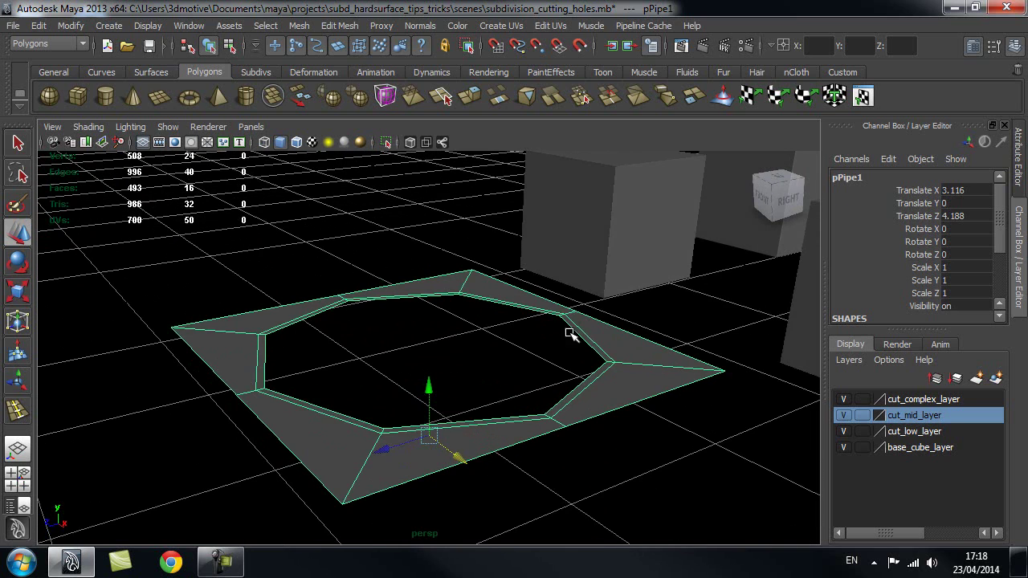
{"action": "key", "text": "space"}
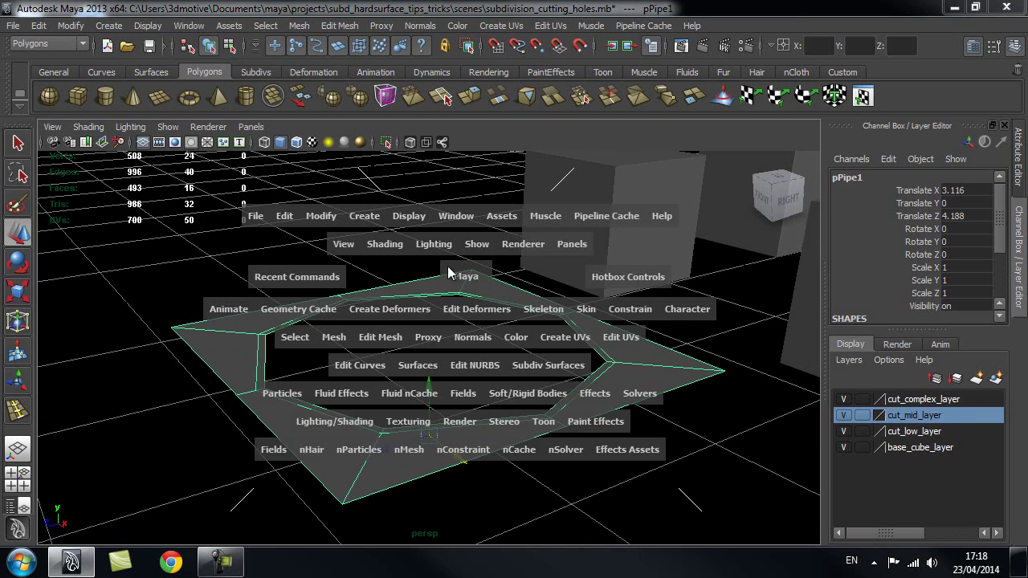
{"action": "left_click", "coordinate": [326, 217]}
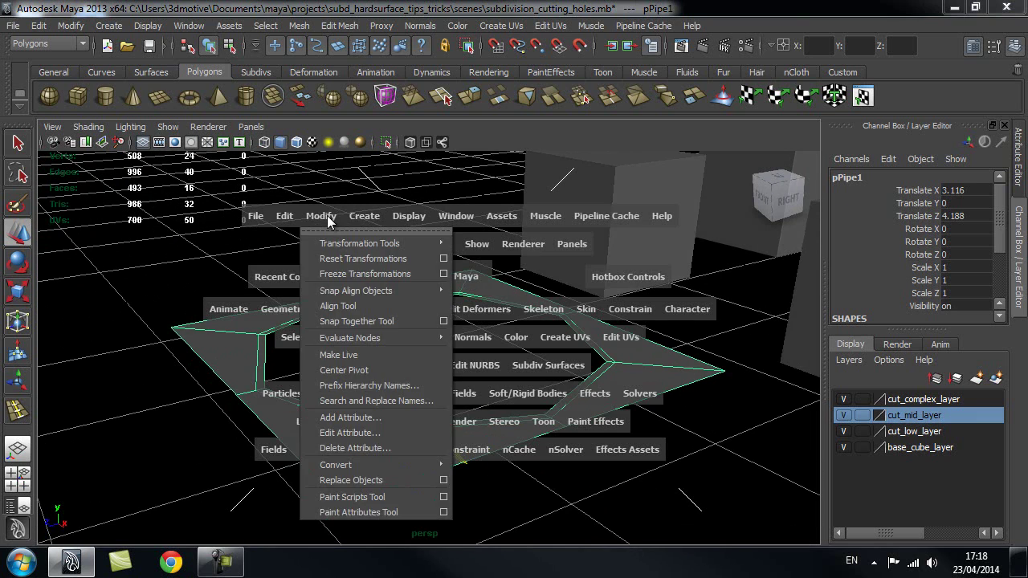
{"action": "left_click", "coordinate": [368, 370]}
Vertex-snap the square frame along the Z axis to a corner of the square opening in the neighbouring cube, at Translate Z 1.224
{"action": "left_click_drag", "start_coordinate": [367, 362], "coordinate": [390, 351], "text": "alt"}
{"action": "right_click_drag", "start_coordinate": [391, 351], "coordinate": [325, 346], "text": "alt"}
{"action": "middle_click_drag", "start_coordinate": [463, 343], "coordinate": [399, 380], "text": "alt"}
{"action": "left_click_drag", "start_coordinate": [571, 365], "coordinate": [518, 387], "text": "alt"}
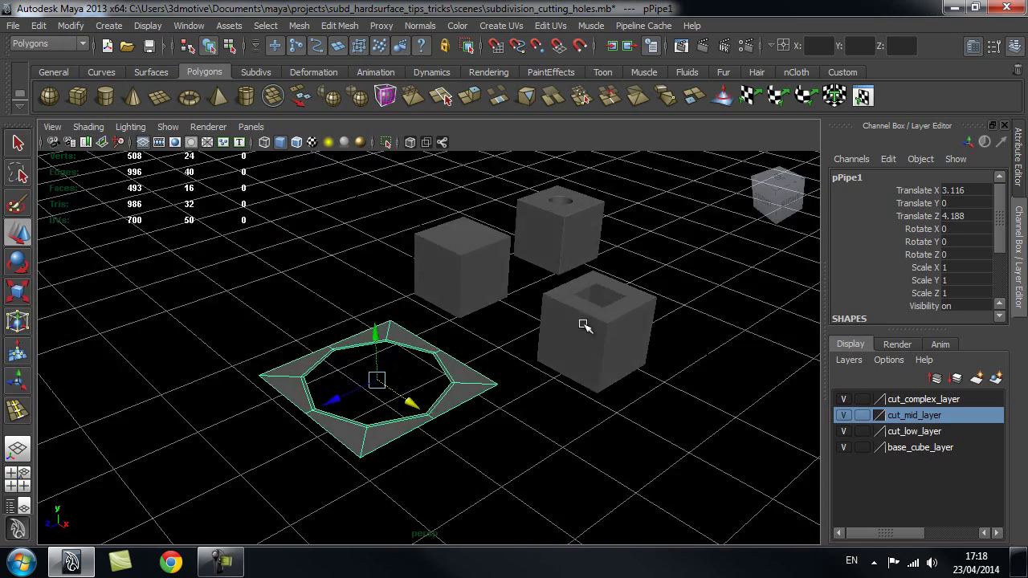
{"action": "middle_click_drag", "start_coordinate": [446, 355], "coordinate": [368, 360], "text": "alt"}
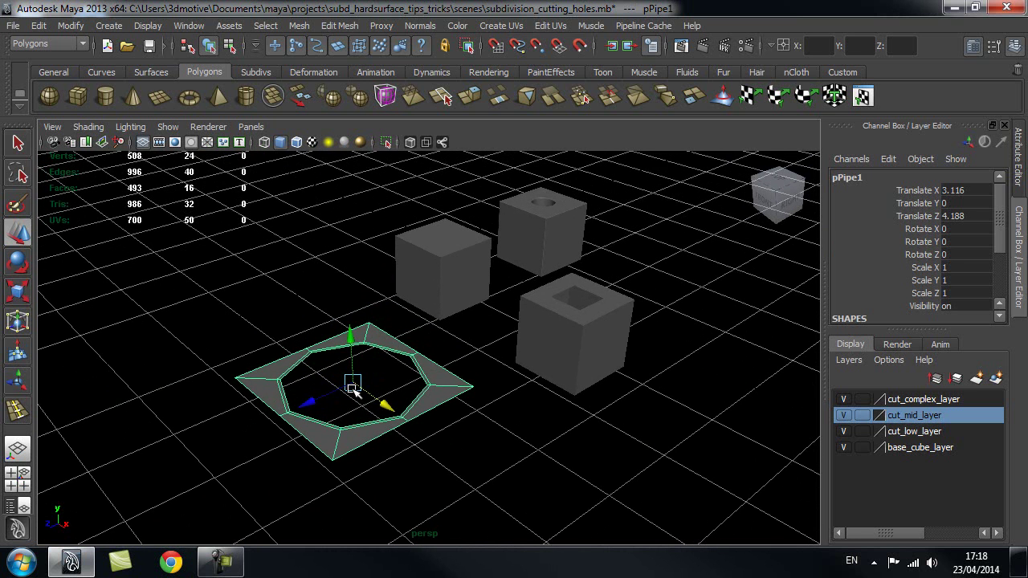
{"action": "left_click", "coordinate": [316, 398]}
{"action": "key", "text": "v"}
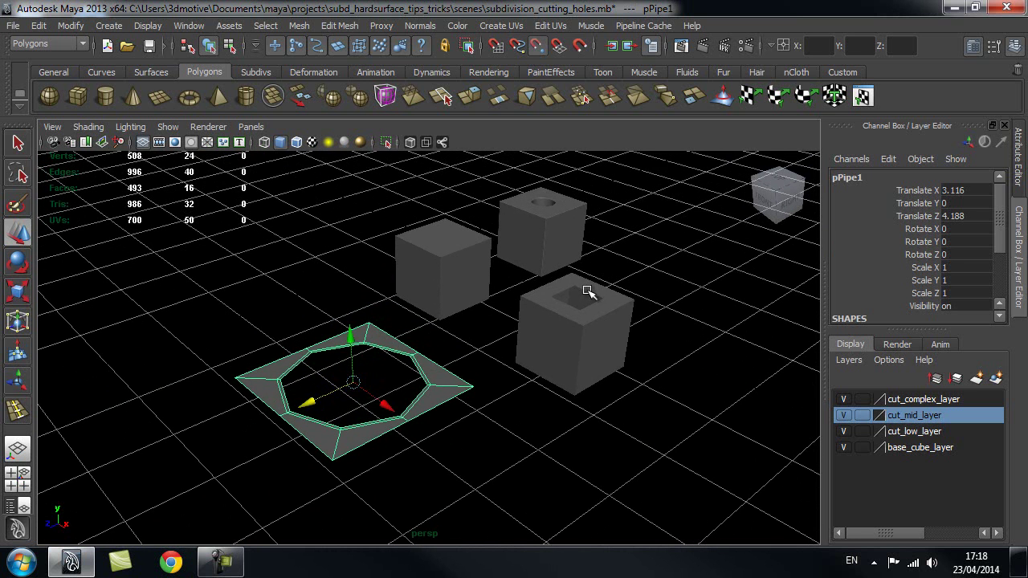
{"action": "middle_click", "coordinate": [589, 291]}
Vertex-snap the frame upward along the Y axis to the height of the cube's top face, at Translate Y 0.585
{"action": "right_click_drag", "start_coordinate": [591, 293], "coordinate": [673, 280], "text": "alt"}
{"action": "middle_click_drag", "start_coordinate": [643, 282], "coordinate": [462, 313], "text": "alt"}
{"action": "left_click_drag", "start_coordinate": [434, 321], "coordinate": [381, 337], "text": "alt"}
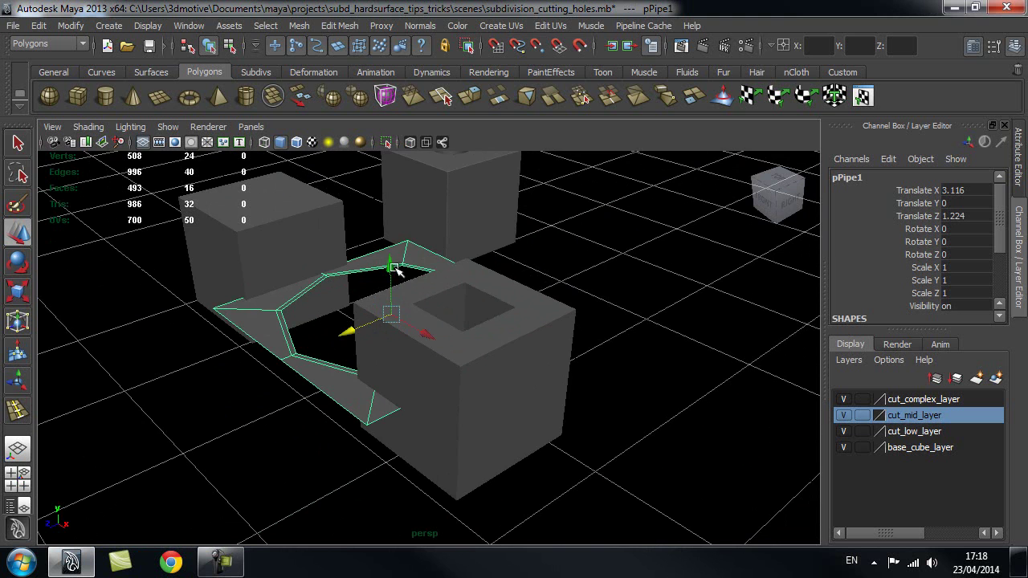
{"action": "right_click_drag", "start_coordinate": [303, 275], "coordinate": [485, 276], "text": "alt"}
{"action": "middle_click_drag", "start_coordinate": [385, 260], "coordinate": [388, 281], "text": "alt"}
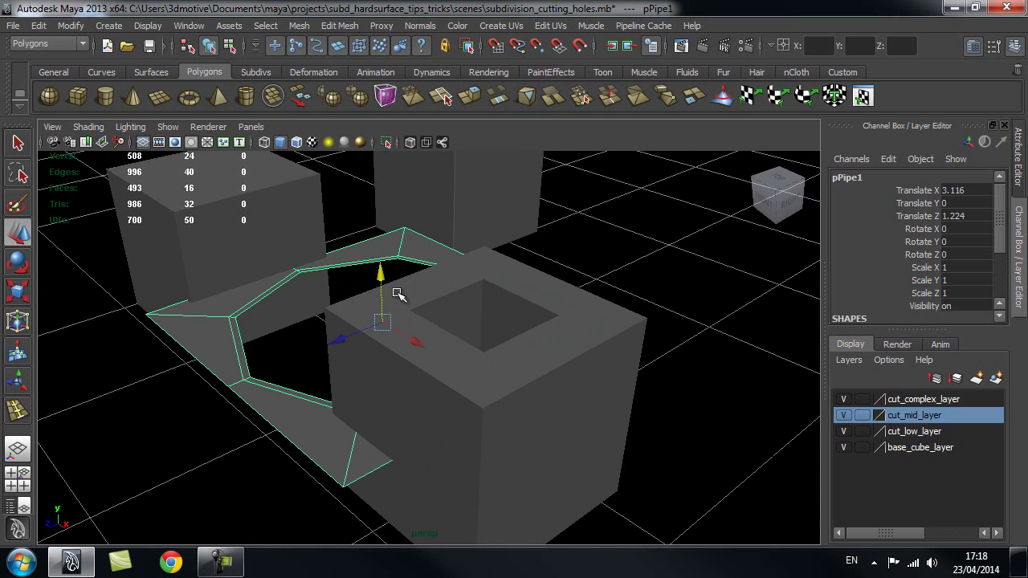
{"action": "key", "text": "v"}
{"action": "middle_click_drag", "start_coordinate": [486, 284], "coordinate": [487, 283]}
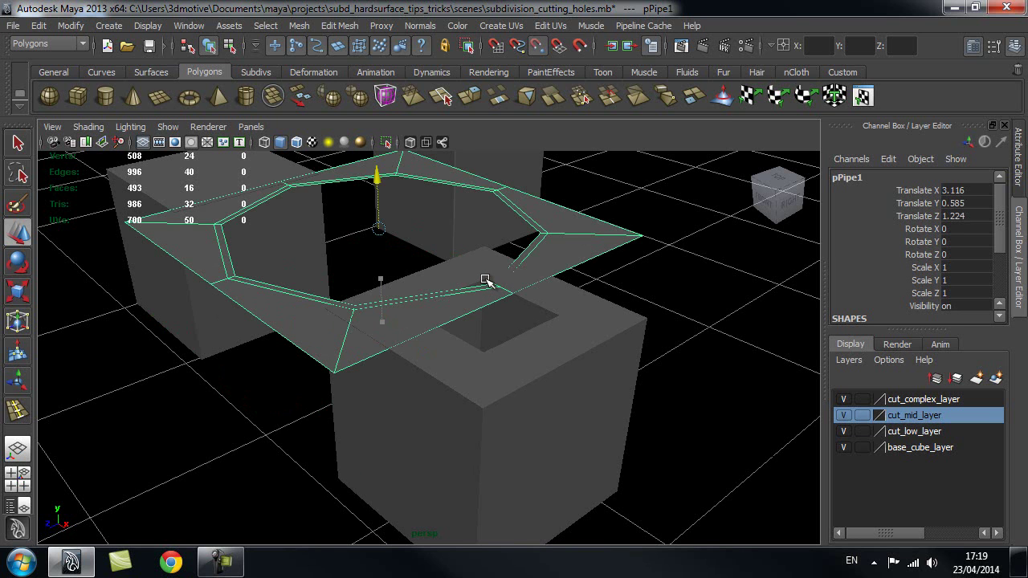
Move the frame along the X axis over the cube's square opening, to about 4.05
{"action": "left_click_drag", "start_coordinate": [494, 323], "coordinate": [552, 335], "text": "alt"}
{"action": "middle_click_drag", "start_coordinate": [442, 306], "coordinate": [503, 351], "text": "alt"}
{"action": "left_click_drag", "start_coordinate": [480, 369], "coordinate": [463, 342], "text": "alt"}
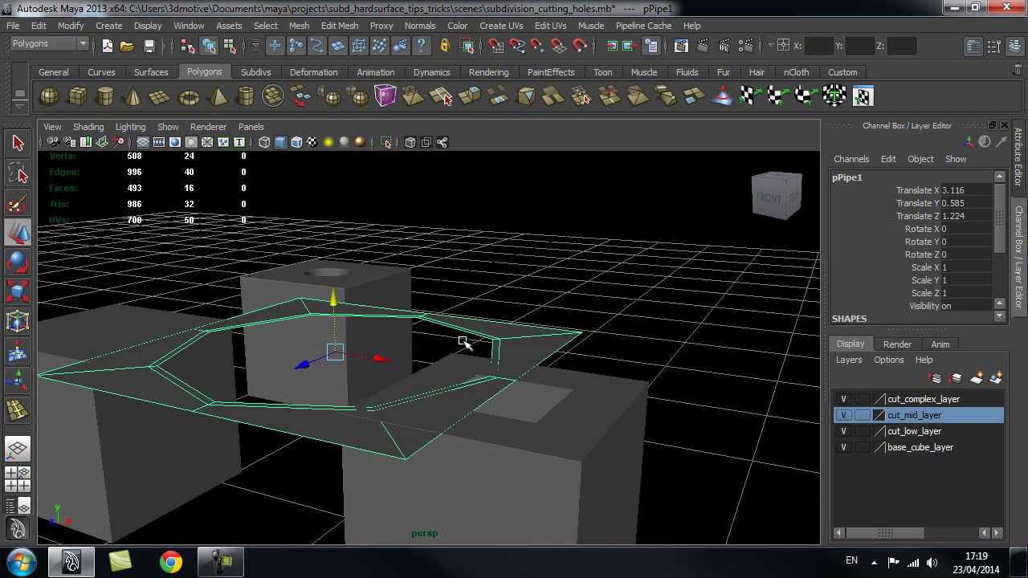
{"action": "left_click_drag", "start_coordinate": [390, 361], "coordinate": [470, 415]}
Switch to the top view, display wireframe on shaded and frame the cube with the square frame above it
{"action": "key", "text": "space"}
{"action": "right_click_drag", "start_coordinate": [678, 375], "coordinate": [400, 367], "text": "alt"}
{"action": "middle_click_drag", "start_coordinate": [399, 367], "coordinate": [396, 366], "text": "alt"}
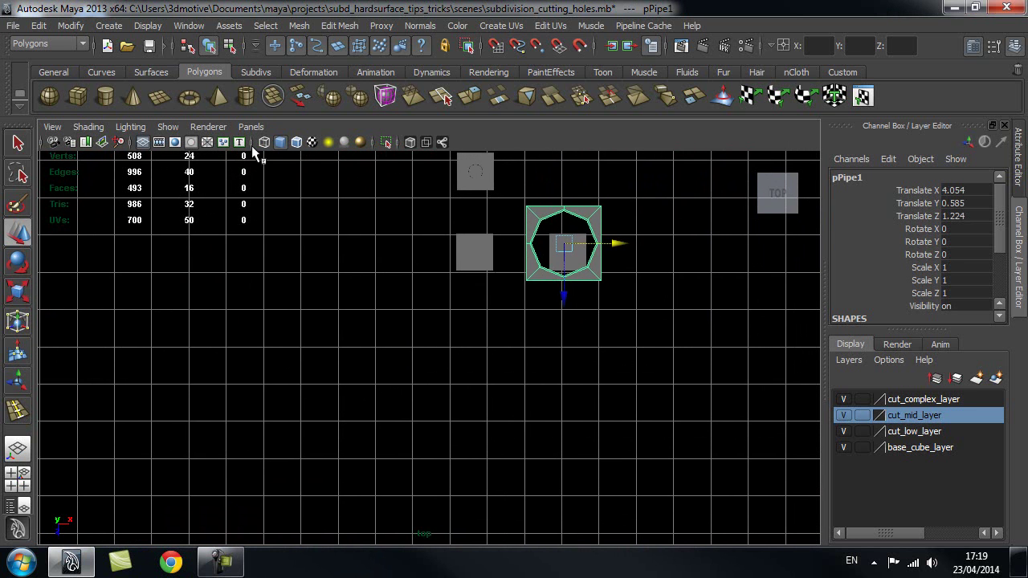
{"action": "left_click", "coordinate": [297, 142]}
{"action": "key", "text": "f"}
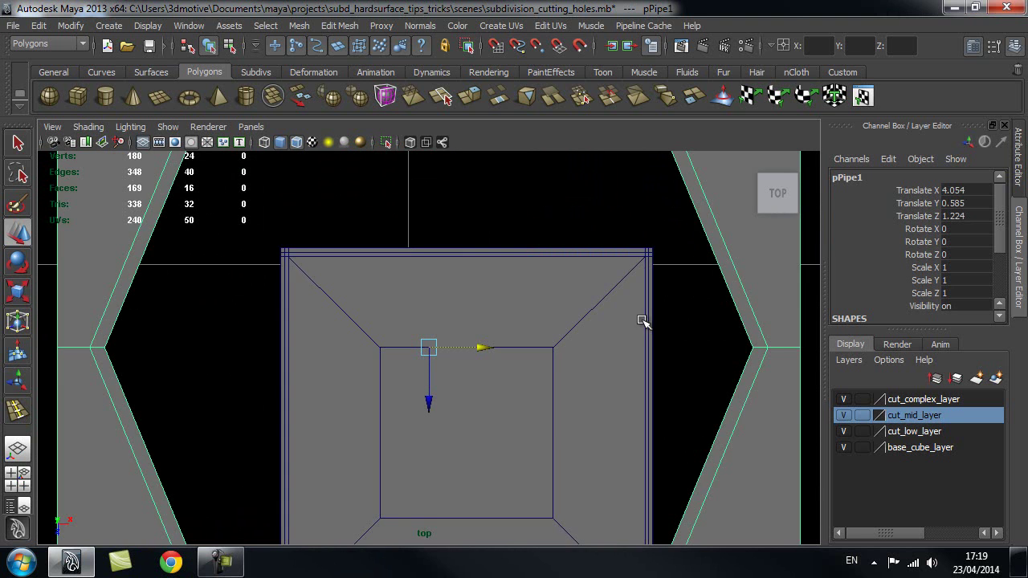
{"action": "scroll", "coordinate": [662, 315], "scroll_direction": "down", "scroll_amount": 6}
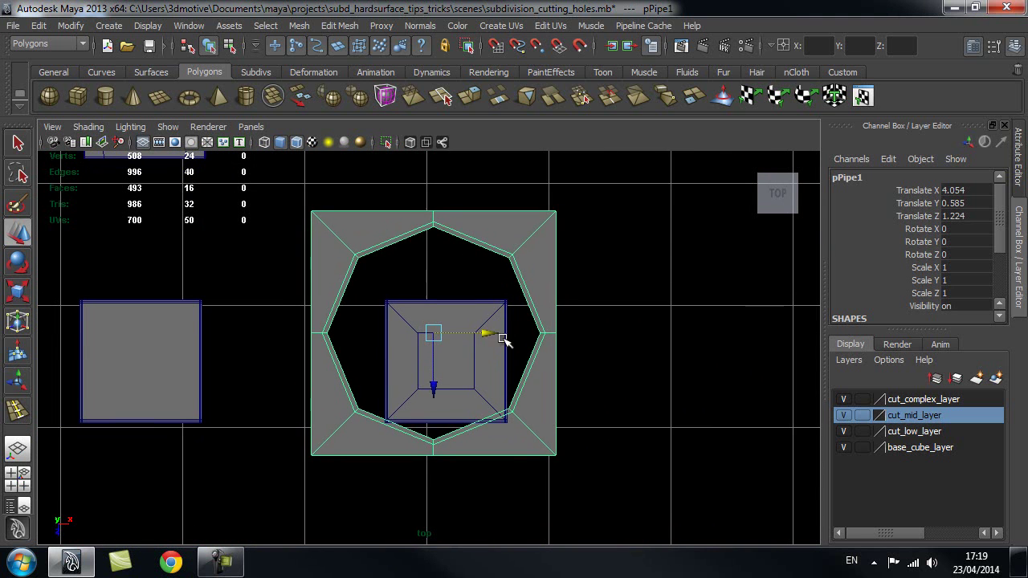
Scale the frame uniformly to about 0.216 and center it inside the square opening at about X 4.155, Z 1.455
{"action": "left_click_drag", "start_coordinate": [434, 334], "coordinate": [313, 394]}
{"action": "scroll", "coordinate": [467, 393], "scroll_direction": "up", "scroll_amount": 3}
{"action": "key", "text": "w"}
{"action": "left_click_drag", "start_coordinate": [407, 291], "coordinate": [431, 336]}
{"action": "scroll", "coordinate": [604, 376], "scroll_direction": "up", "scroll_amount": 2}
{"action": "scroll", "coordinate": [604, 377], "scroll_direction": "up", "scroll_amount": 1}
{"action": "key", "text": "r"}
{"action": "key", "text": "w"}
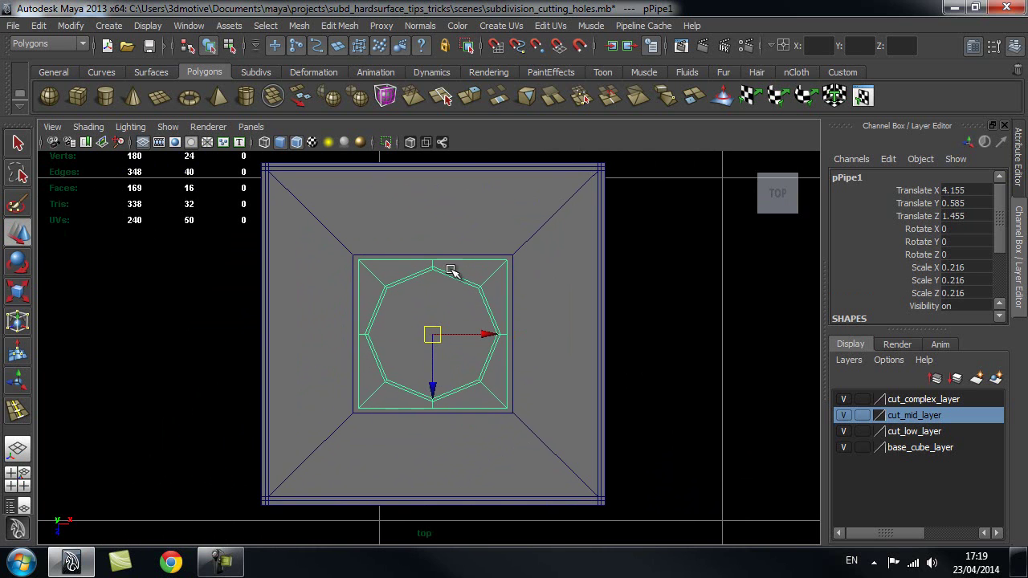
Select the frame's two inner octagonal edge loops and scale them uniformly slightly inward
{"action": "key", "text": "q"}
{"action": "right_click_drag", "start_coordinate": [458, 269], "coordinate": [463, 245]}
{"action": "left_click", "coordinate": [458, 277]}
{"action": "double_click", "coordinate": [454, 276]}
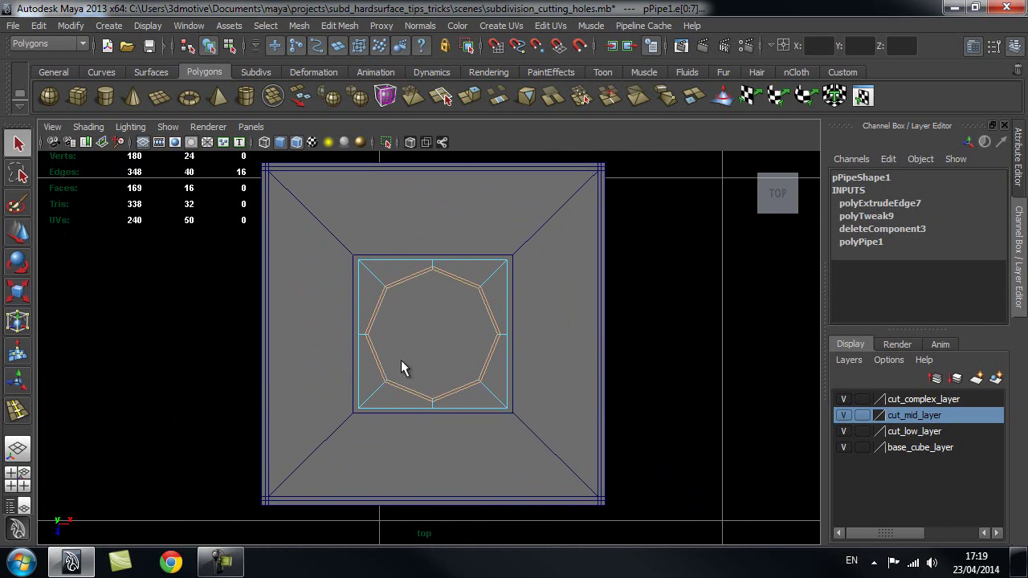
{"action": "key", "text": "r"}
{"action": "mouse_move", "coordinate": [423, 343]}
{"action": "left_mouse_down"}
{"action": "mouse_move", "coordinate": [404, 349]}
{"action": "mouse_move", "coordinate": [436, 349]}
{"action": "mouse_move", "coordinate": [382, 359]}
{"action": "mouse_move", "coordinate": [419, 355]}
{"action": "mouse_move", "coordinate": [440, 334]}
{"action": "left_mouse_up"}
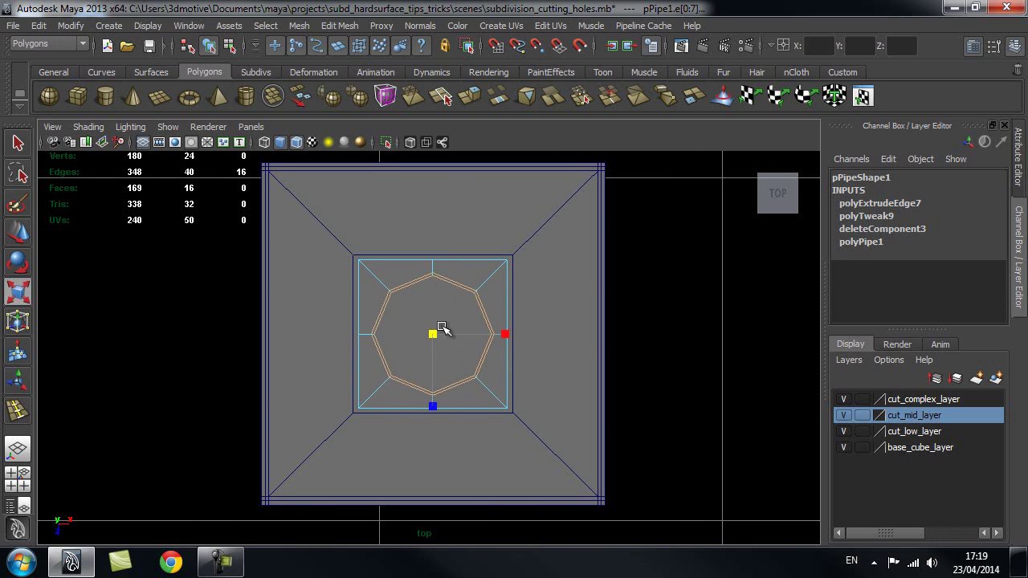
Return to the perspective view, focus on the hole and put the fitted frame back in object mode
{"action": "key", "text": "space"}
{"action": "left_click", "coordinate": [472, 276]}
{"action": "left_click_drag", "start_coordinate": [472, 277], "coordinate": [477, 249]}
{"action": "left_click_drag", "start_coordinate": [690, 372], "coordinate": [667, 390], "text": "alt"}
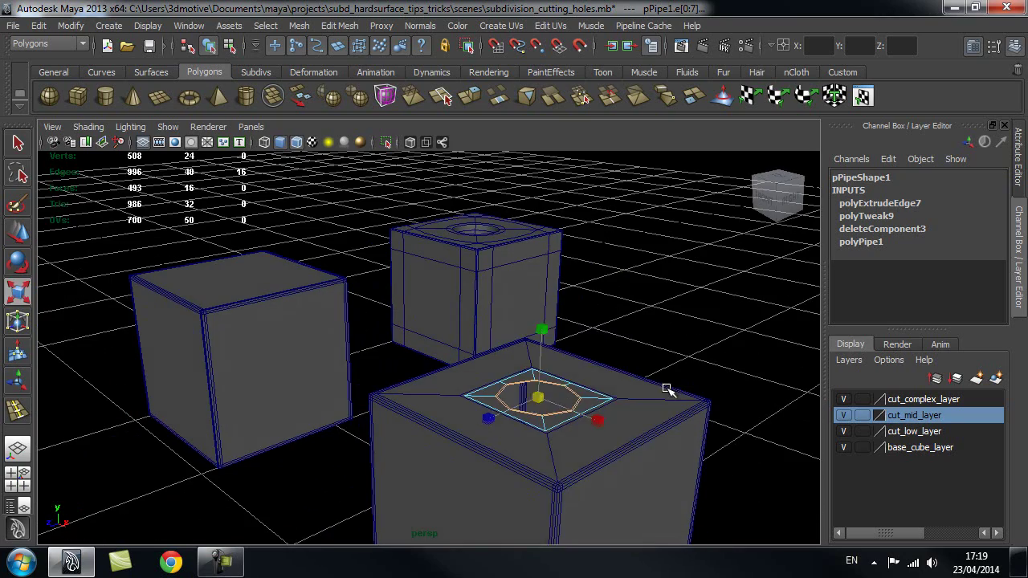
{"action": "key", "text": "q"}
{"action": "right_click_drag", "start_coordinate": [587, 389], "coordinate": [649, 273]}
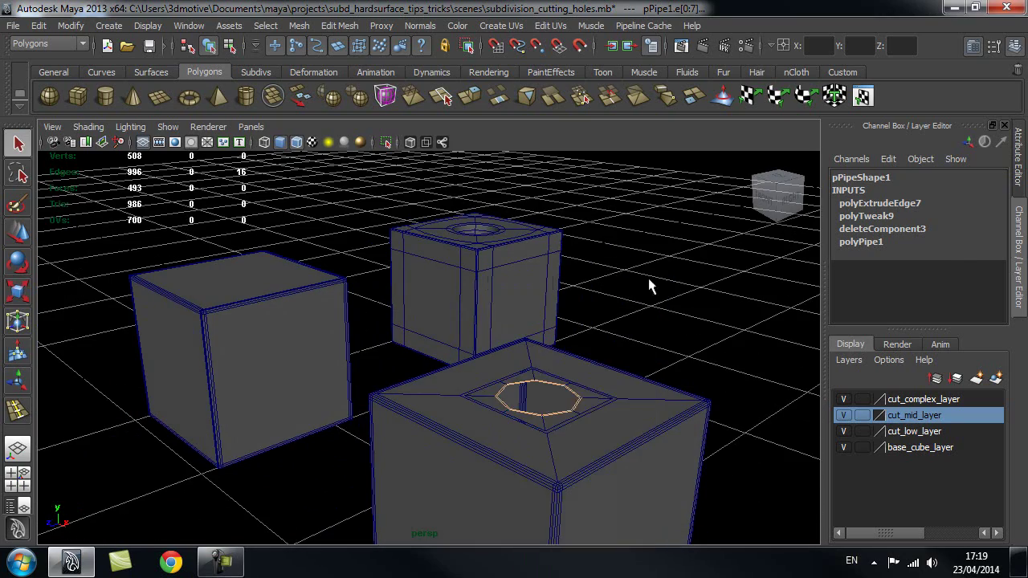
{"action": "left_click", "coordinate": [574, 387]}
{"action": "key", "text": "f"}
{"action": "left_click_drag", "start_coordinate": [643, 435], "coordinate": [602, 337], "text": "alt"}
{"action": "left_click_drag", "start_coordinate": [659, 408], "coordinate": [520, 362], "text": "alt"}
{"action": "right_click", "coordinate": [498, 341]}
{"action": "right_click_drag", "start_coordinate": [498, 342], "coordinate": [561, 267]}
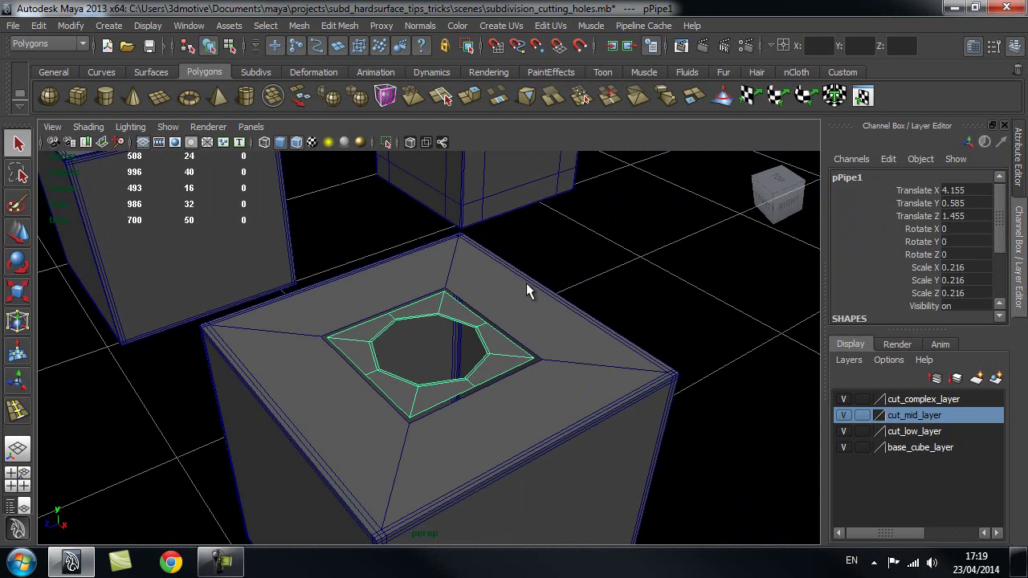
Combine the frame and the surrounding cube into one mesh and delete all construction history
{"action": "left_click", "coordinate": [521, 312]}
{"action": "left_click_drag", "start_coordinate": [574, 369], "coordinate": [507, 391], "text": "alt"}
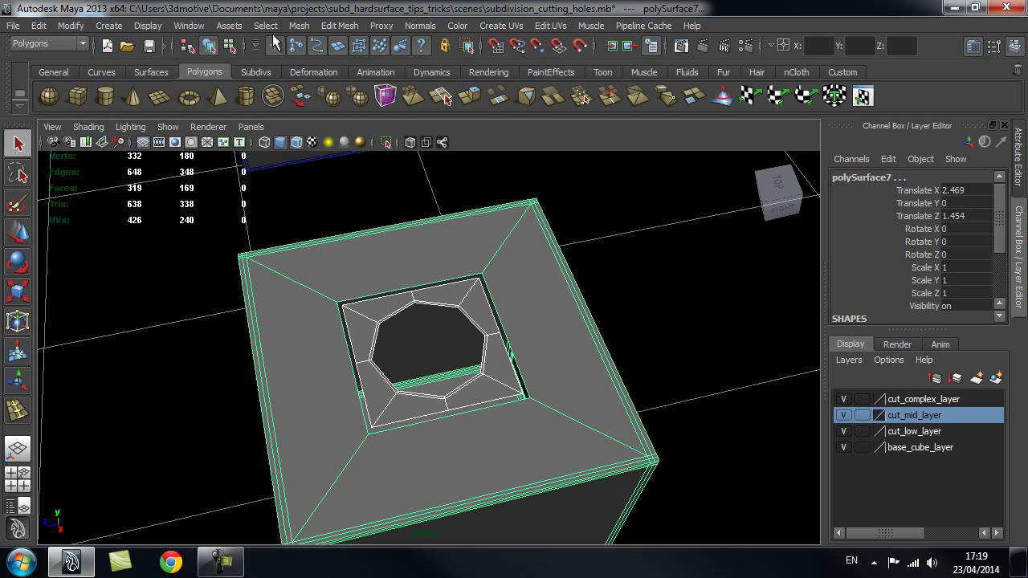
{"action": "left_click", "coordinate": [299, 26]}
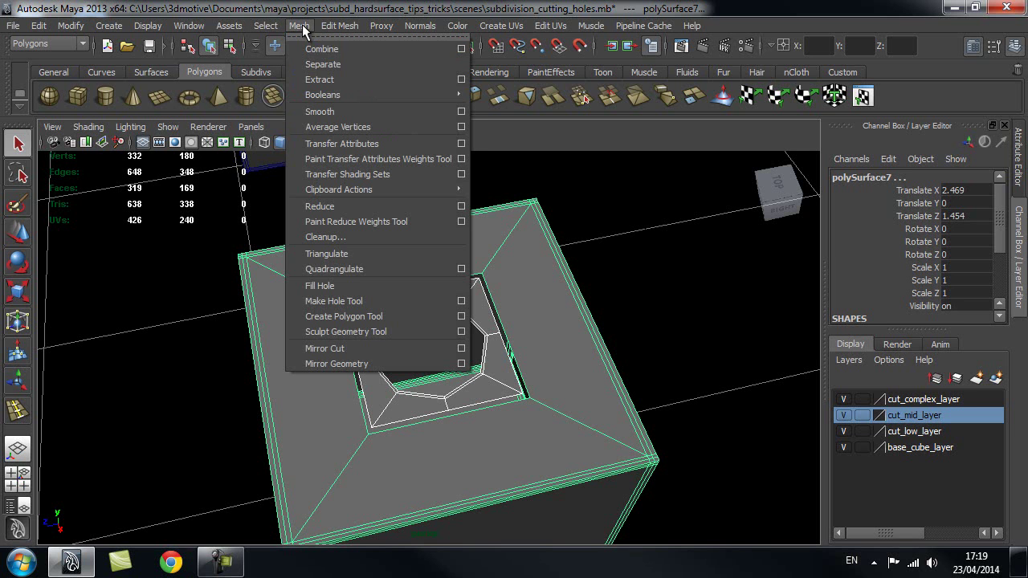
{"action": "left_click", "coordinate": [313, 49]}
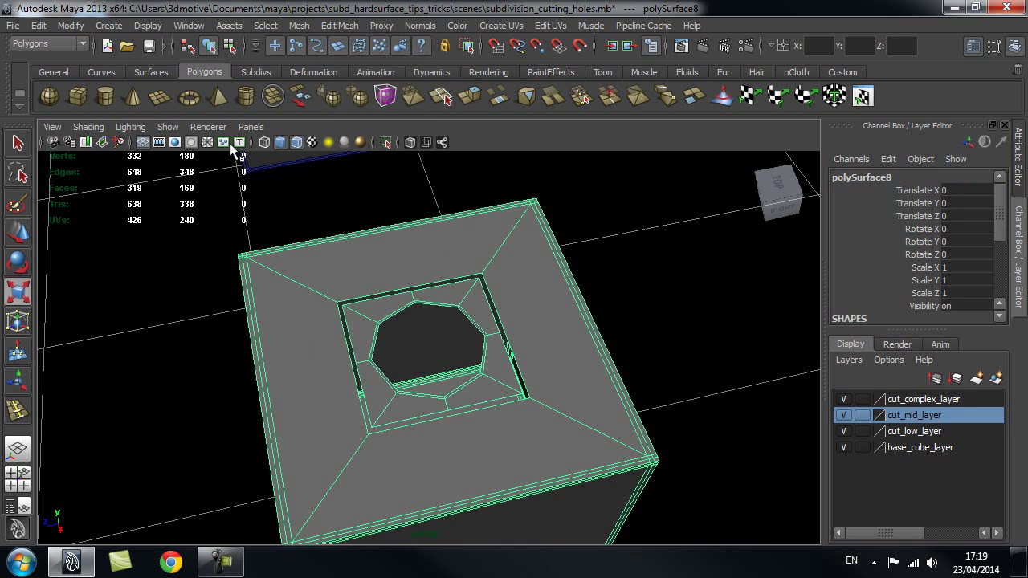
{"action": "left_click", "coordinate": [39, 26]}
{"action": "mouse_move", "coordinate": [172, 204]}
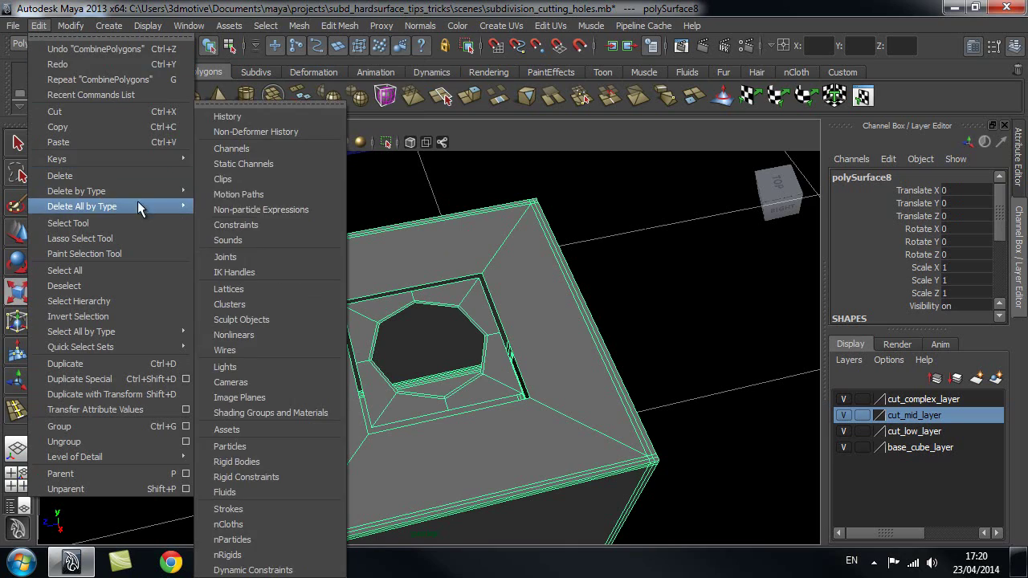
{"action": "left_click", "coordinate": [252, 105]}
Examine the gap between the frame and the square opening from several angles, comparing their edges
{"action": "left_click_drag", "start_coordinate": [345, 351], "coordinate": [408, 353], "text": "alt"}
{"action": "right_click_drag", "start_coordinate": [415, 358], "coordinate": [508, 360], "text": "alt"}
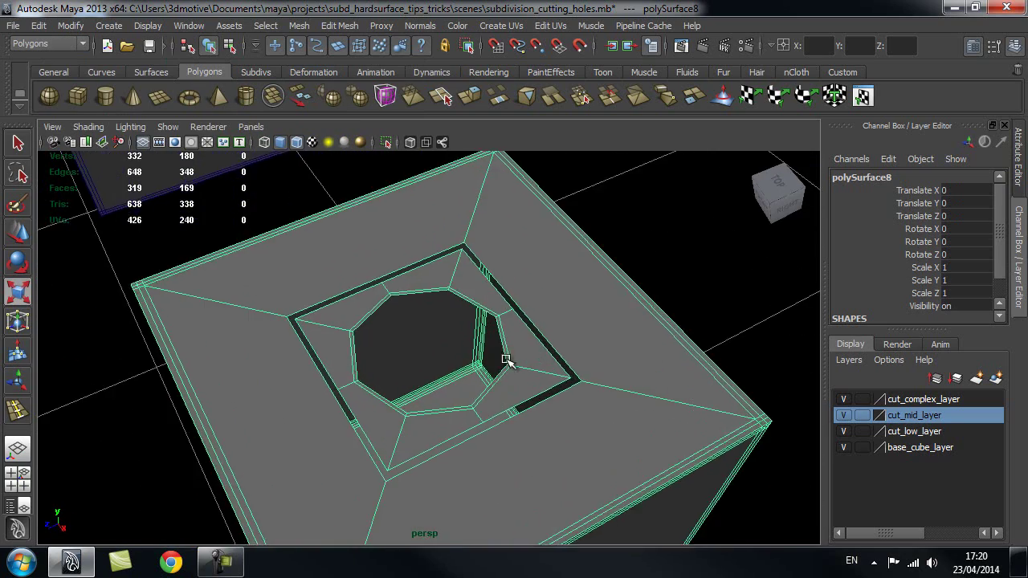
{"action": "middle_click_drag", "start_coordinate": [440, 377], "coordinate": [437, 333], "text": "alt"}
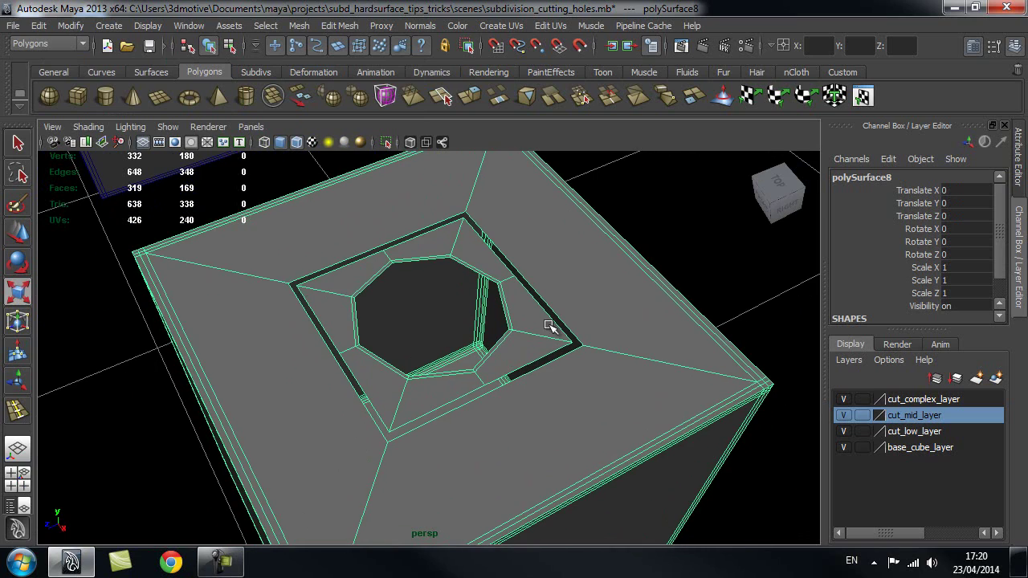
{"action": "left_click_drag", "start_coordinate": [509, 365], "coordinate": [539, 366], "text": "alt"}
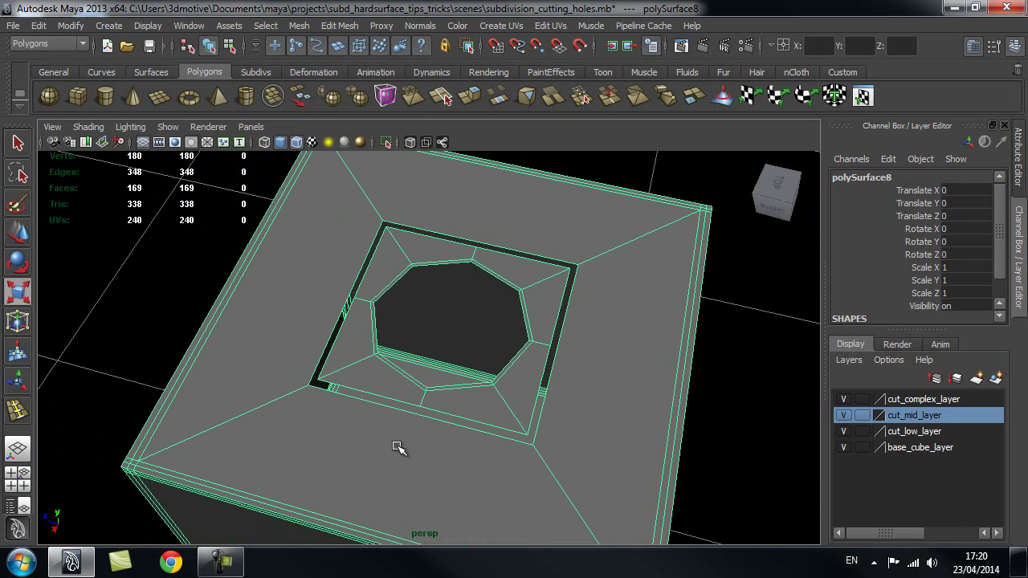
{"action": "left_click_drag", "start_coordinate": [325, 313], "coordinate": [411, 312], "text": "alt"}
{"action": "left_click_drag", "start_coordinate": [591, 308], "coordinate": [549, 252], "text": "alt"}
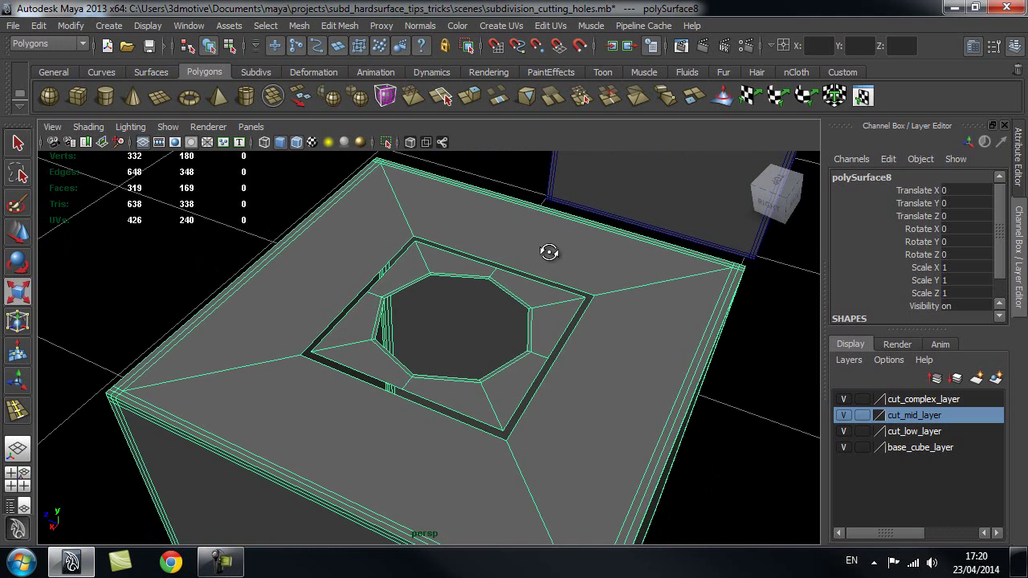
{"action": "left_click_drag", "start_coordinate": [525, 217], "coordinate": [582, 259], "text": "alt"}
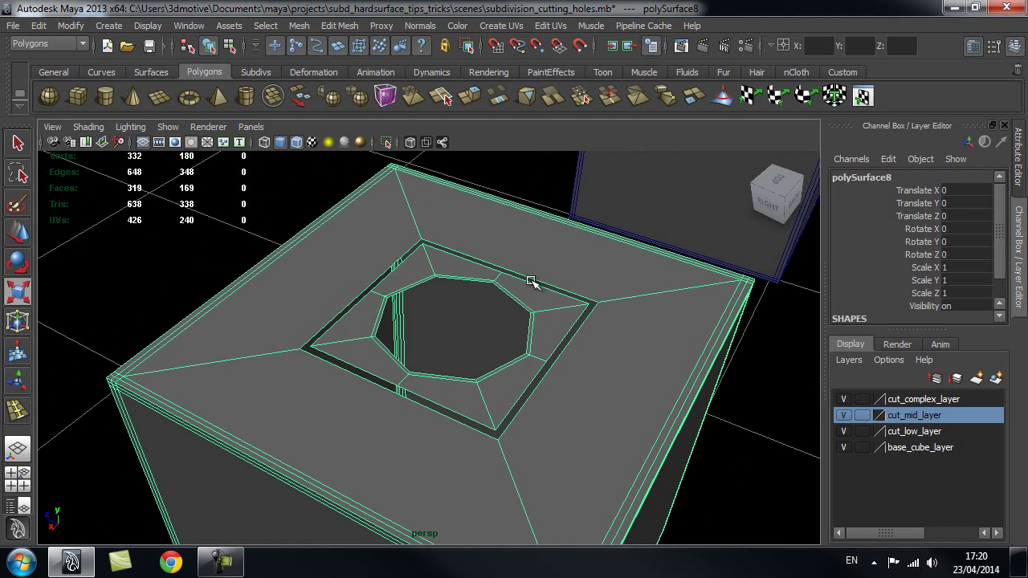
{"action": "left_click_drag", "start_coordinate": [530, 281], "coordinate": [514, 275], "text": "alt"}
Insert an edge loop around the cube, crossing its top face near the middle of the square opening's side
{"action": "left_click", "coordinate": [339, 26]}
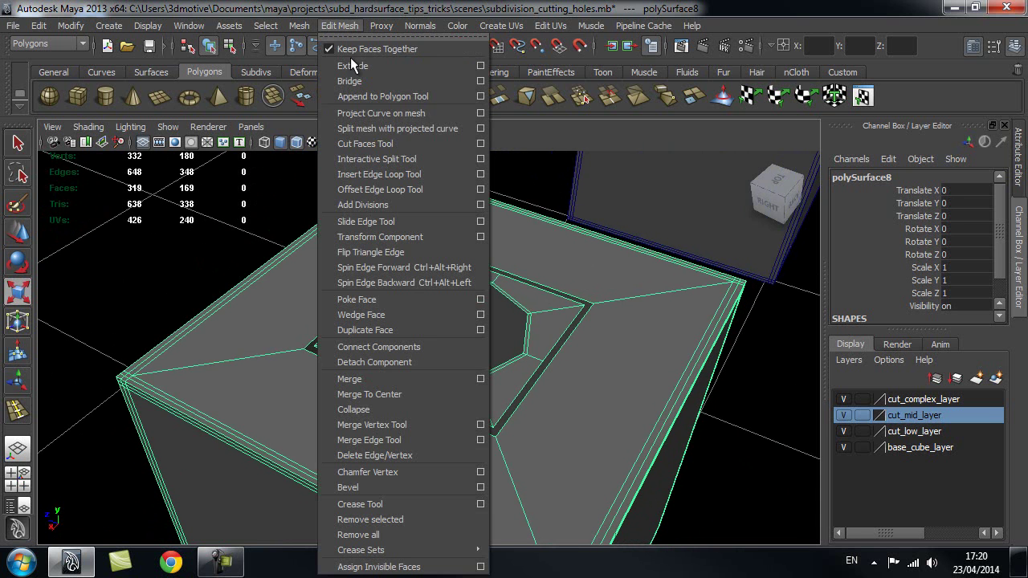
{"action": "left_click", "coordinate": [377, 175]}
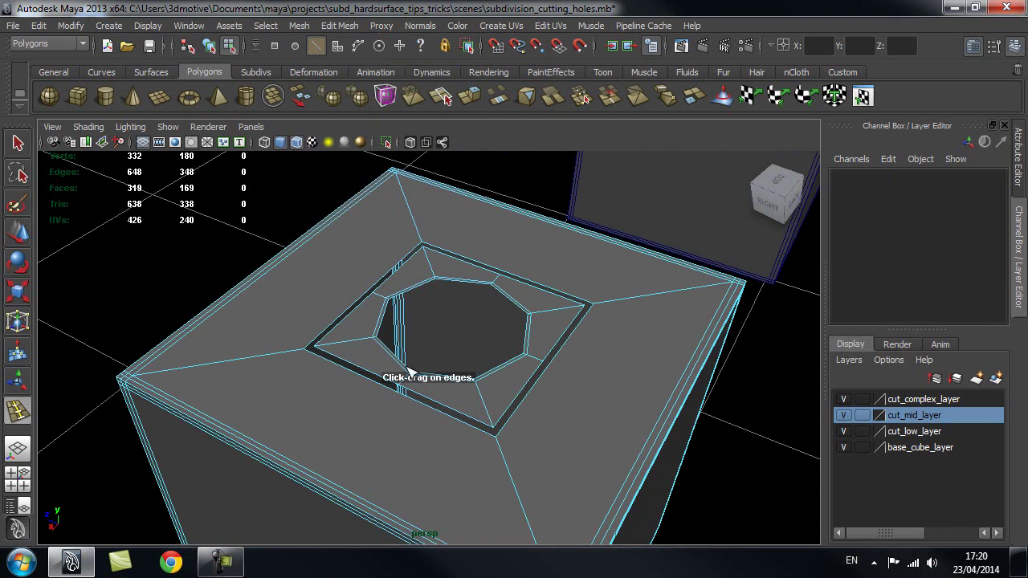
{"action": "left_click_drag", "start_coordinate": [390, 378], "coordinate": [369, 472], "text": "alt"}
{"action": "left_click_drag", "start_coordinate": [345, 430], "coordinate": [370, 437]}
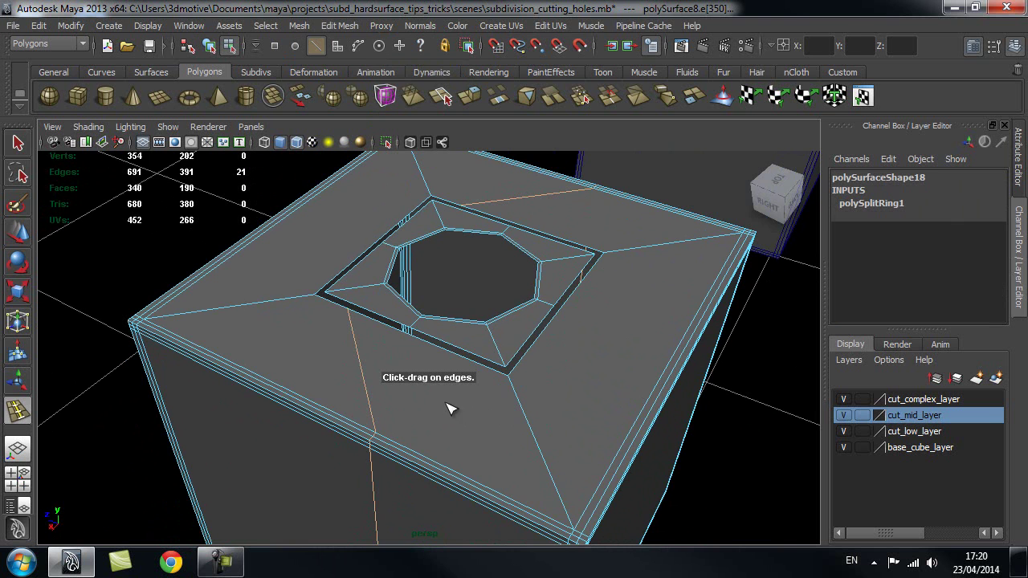
Flatten the new edge loop along the Z axis and vertex-snap it in line with the middle vertex of the frame's side
{"action": "key", "text": "r"}
{"action": "left_click_drag", "start_coordinate": [520, 372], "coordinate": [495, 366], "text": "alt"}
{"action": "left_click_drag", "start_coordinate": [372, 408], "coordinate": [396, 410]}
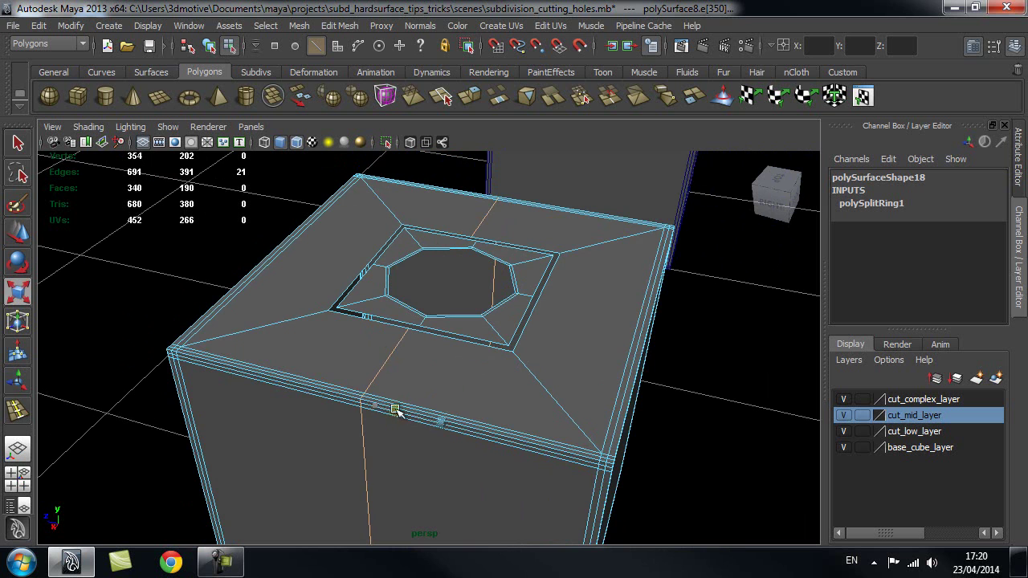
{"action": "key", "text": "w"}
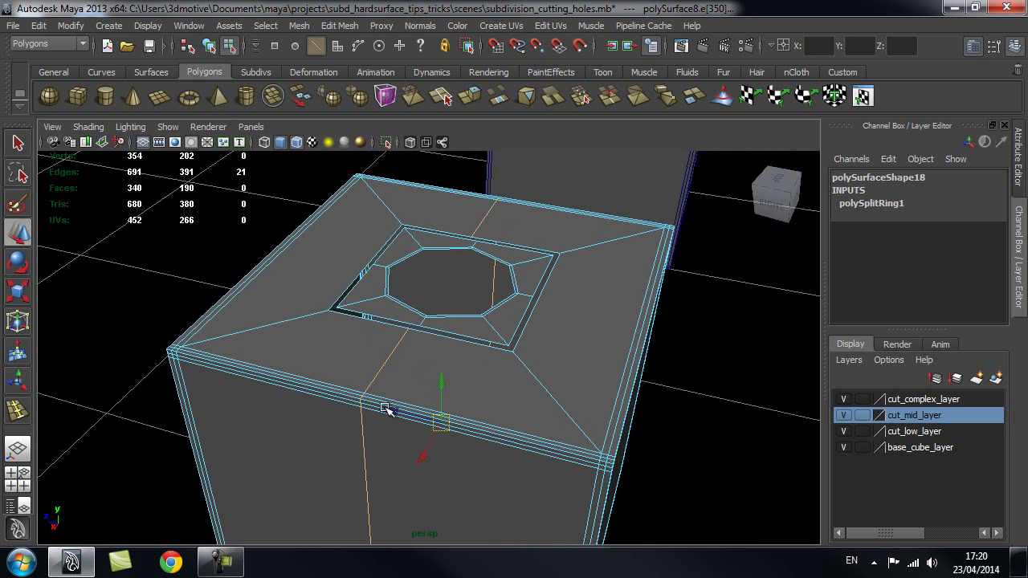
{"action": "left_click_drag", "start_coordinate": [411, 374], "coordinate": [415, 370], "text": "alt"}
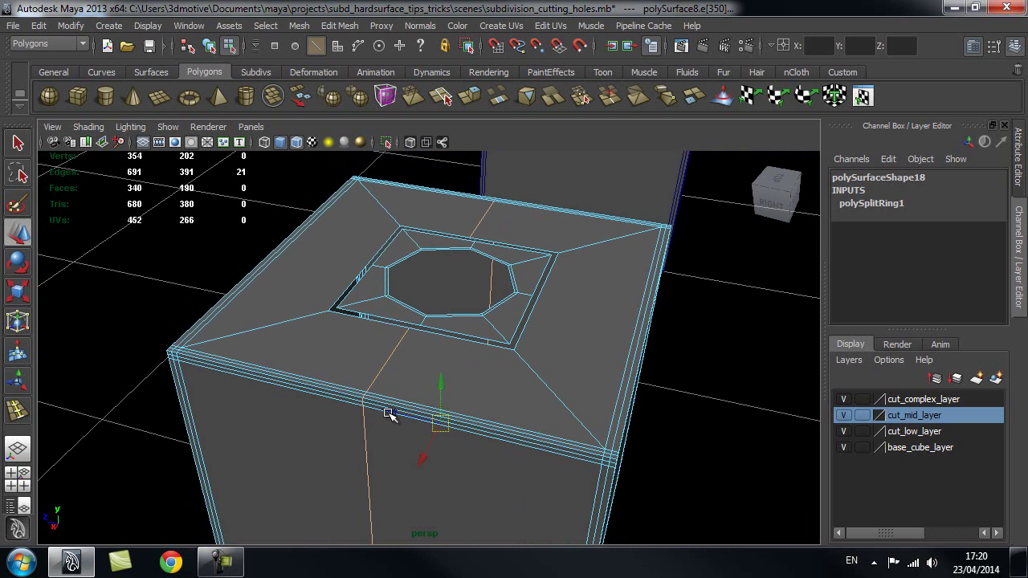
{"action": "key", "text": "v"}
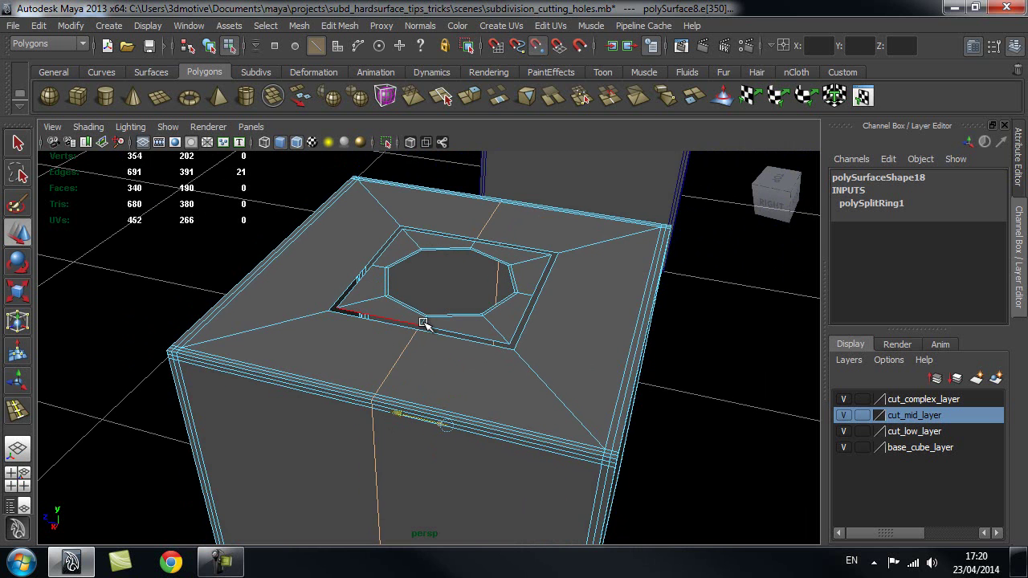
{"action": "left_click_drag", "start_coordinate": [471, 356], "coordinate": [426, 347], "text": "alt"}
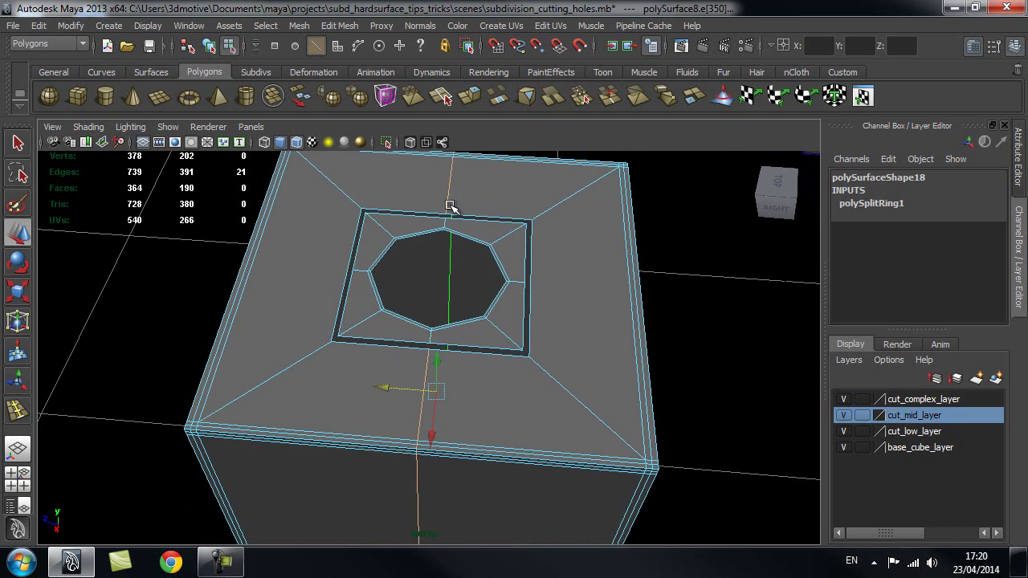
Insert a second edge loop around the cube, crossing the top face perpendicular to the first near the middle of the square opening's sides
{"action": "left_click_drag", "start_coordinate": [445, 215], "coordinate": [498, 285], "text": "alt"}
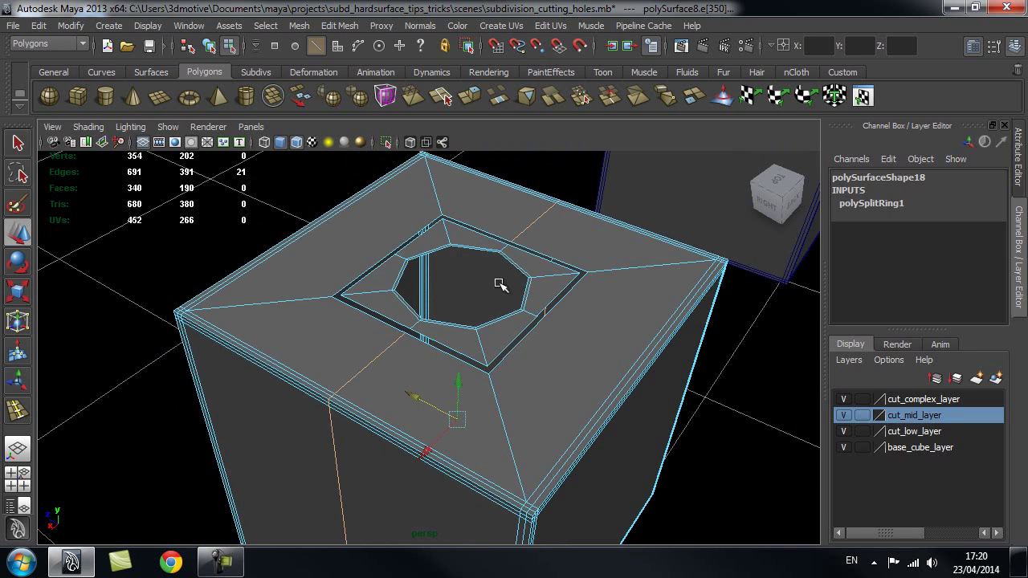
{"action": "left_click", "coordinate": [360, 26]}
{"action": "left_click", "coordinate": [391, 174]}
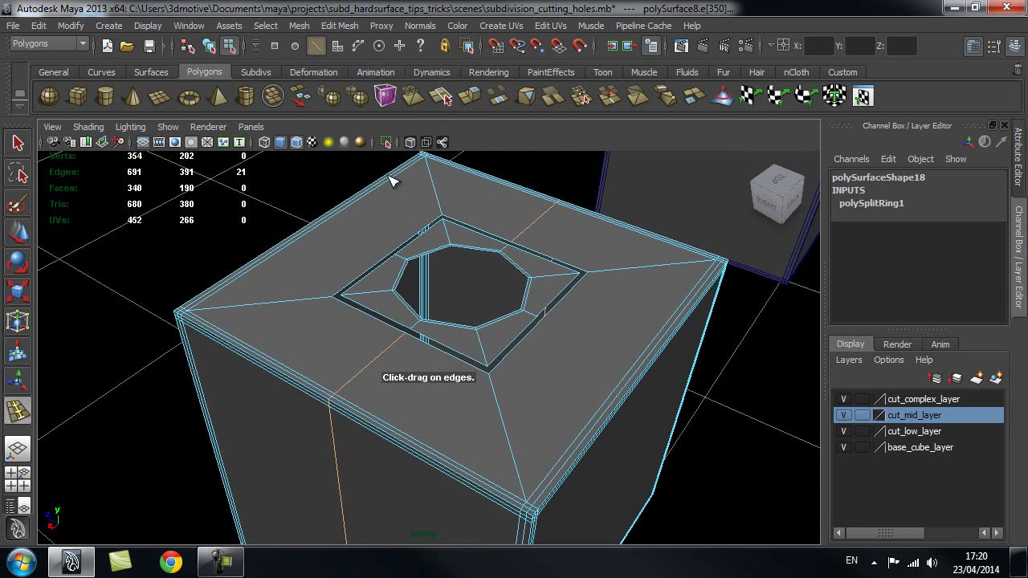
{"action": "left_click_drag", "start_coordinate": [618, 399], "coordinate": [601, 418]}
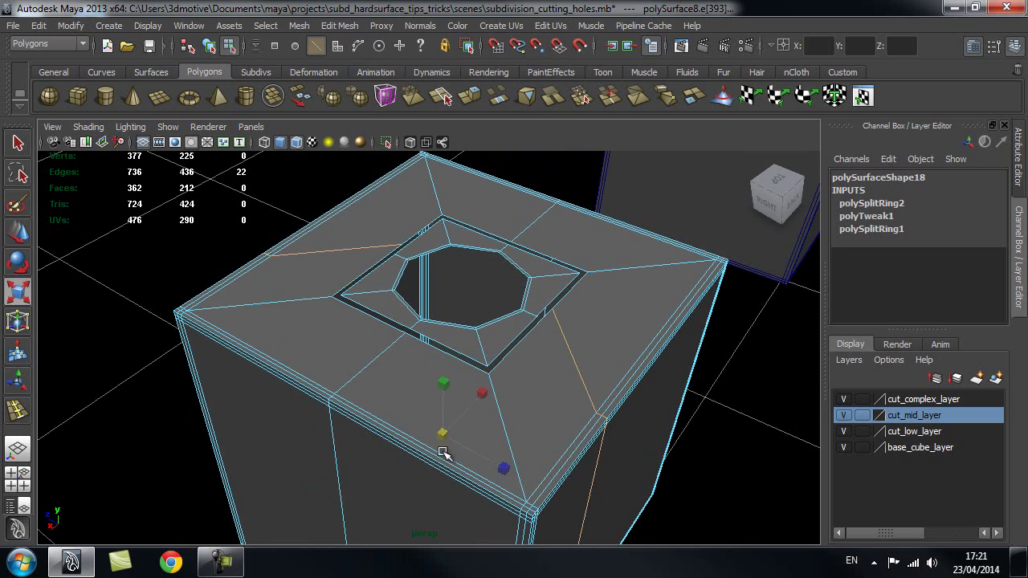
Flatten the second edge loop along the X axis, vertex-snap it in line with the frame's middle vertex, and return to object mode
{"action": "left_click_drag", "start_coordinate": [485, 391], "coordinate": [452, 429]}
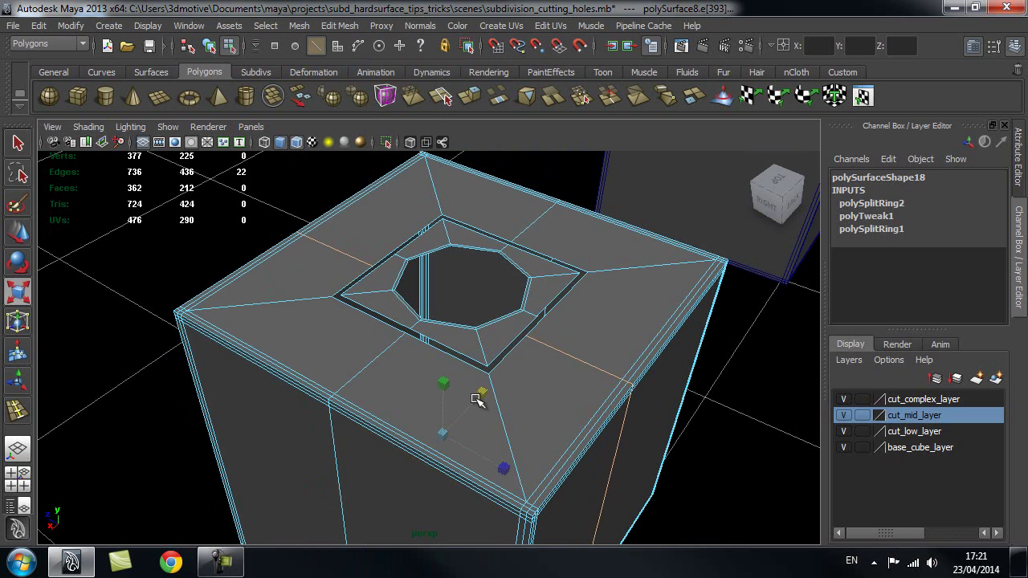
{"action": "key", "text": "w"}
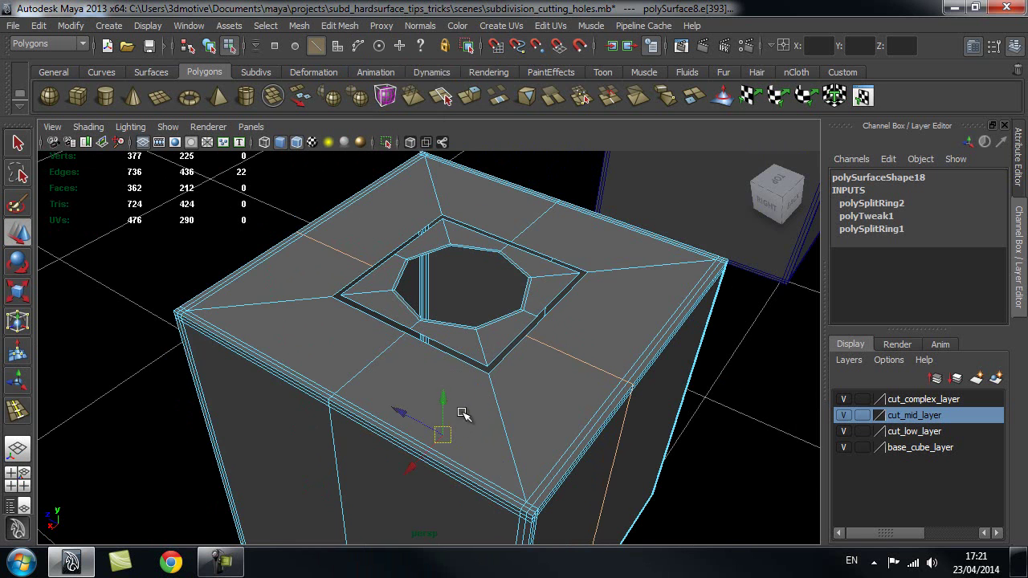
{"action": "left_click_drag", "start_coordinate": [577, 389], "coordinate": [310, 440], "text": "alt"}
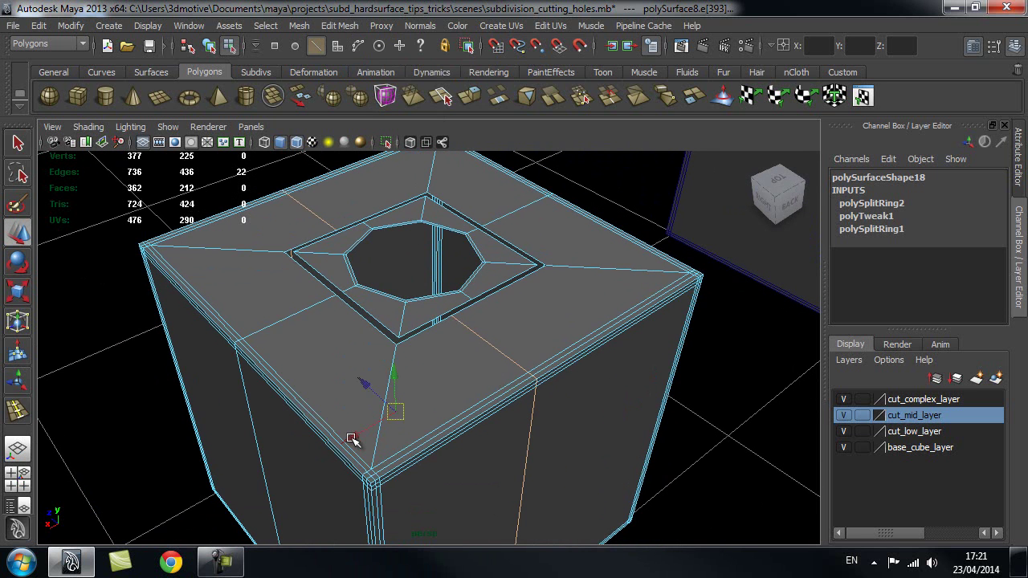
{"action": "key", "text": "v"}
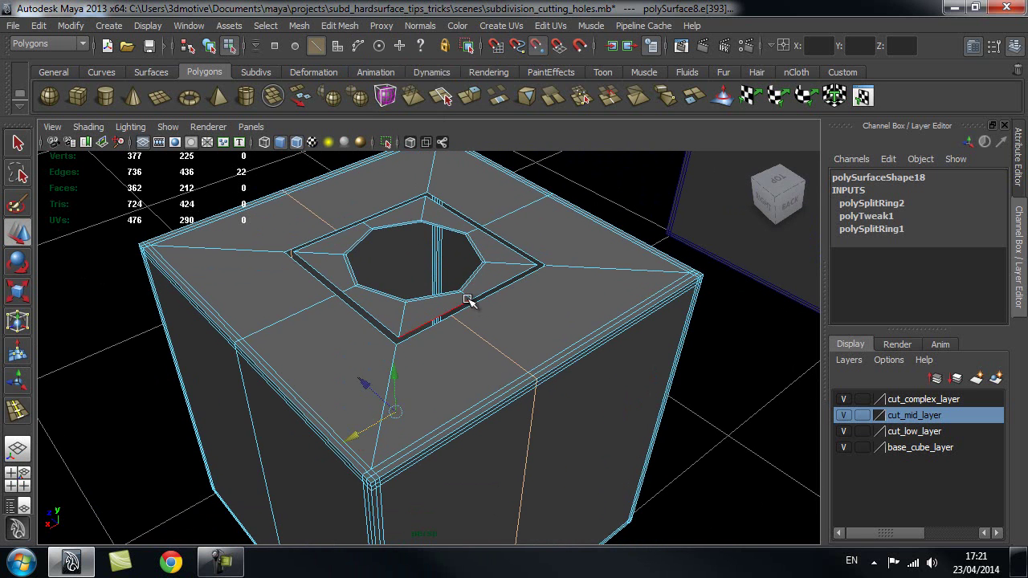
{"action": "middle_click_drag", "start_coordinate": [467, 300], "coordinate": [471, 298]}
{"action": "mouse_move", "coordinate": [466, 305]}
{"action": "left_mouse_down", "text": "alt"}
{"action": "mouse_move", "coordinate": [457, 305]}
{"action": "mouse_move", "coordinate": [471, 289]}
{"action": "mouse_move", "coordinate": [465, 309]}
{"action": "mouse_move", "coordinate": [583, 298]}
{"action": "mouse_move", "coordinate": [557, 298]}
{"action": "mouse_move", "coordinate": [473, 336]}
{"action": "mouse_move", "coordinate": [457, 326]}
{"action": "mouse_move", "coordinate": [473, 323]}
{"action": "left_mouse_up", "text": "alt"}
{"action": "key", "text": "q"}
{"action": "right_click_drag", "start_coordinate": [473, 323], "coordinate": [530, 261]}
{"action": "left_click", "coordinate": [562, 237]}
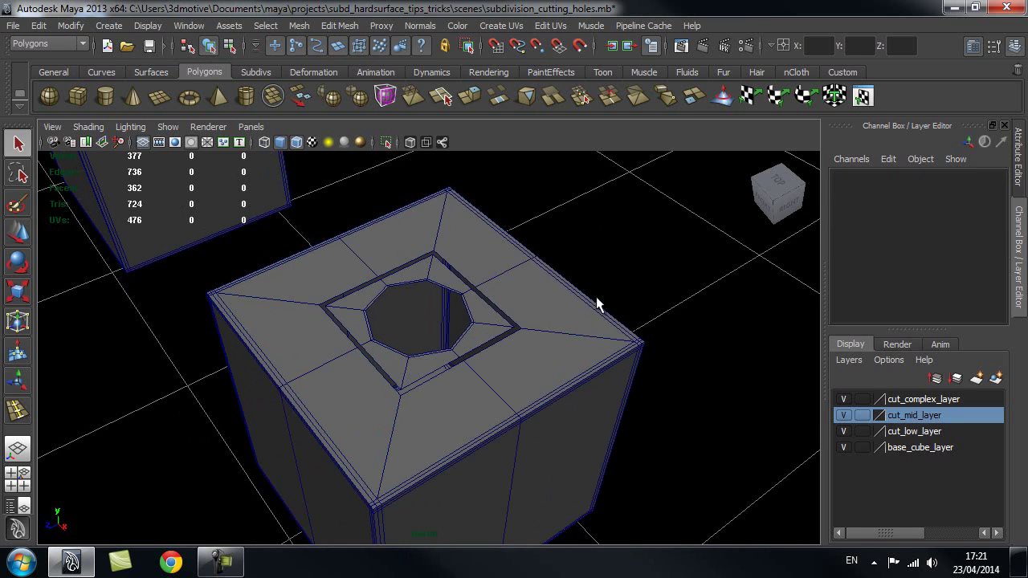
In the top view, merge the frame's eight outer vertices onto the matching corner and midpoint vertices of the square opening with the Merge Vertex Tool
{"action": "left_click_drag", "start_coordinate": [596, 301], "coordinate": [501, 325], "text": "alt"}
{"action": "mouse_move", "coordinate": [437, 320]}
{"action": "left_mouse_down", "text": "alt"}
{"action": "mouse_move", "coordinate": [474, 317]}
{"action": "mouse_move", "coordinate": [424, 313]}
{"action": "left_mouse_up", "text": "alt"}
{"action": "key", "text": "space"}
{"action": "scroll", "coordinate": [402, 341], "scroll_direction": "up", "scroll_amount": 3}
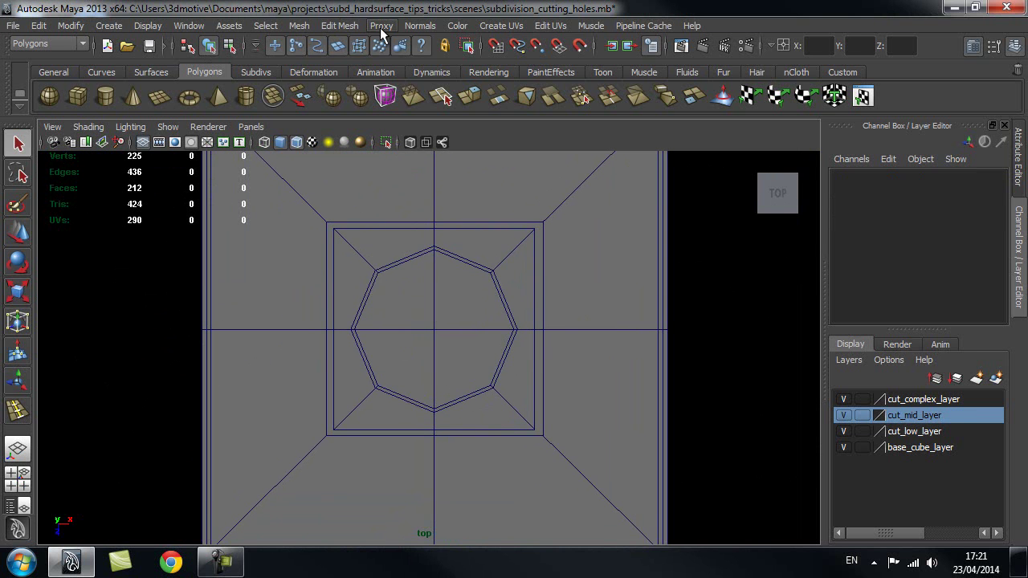
{"action": "left_click", "coordinate": [331, 25]}
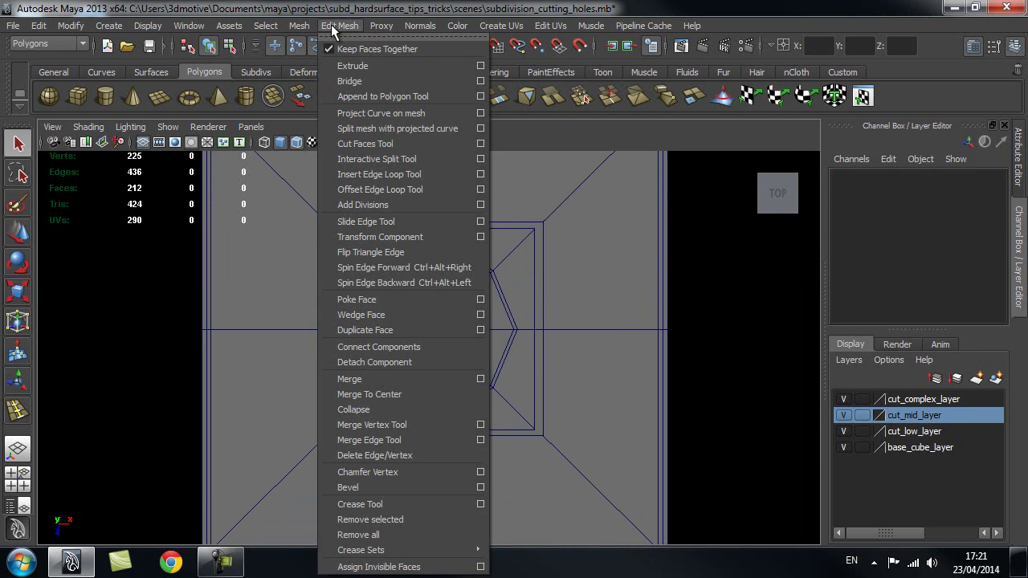
{"action": "left_click", "coordinate": [414, 429]}
{"action": "middle_click_drag", "start_coordinate": [450, 244], "coordinate": [440, 292], "text": "alt"}
{"action": "right_click_drag", "start_coordinate": [376, 282], "coordinate": [444, 280], "text": "alt"}
{"action": "left_click", "coordinate": [425, 269]}
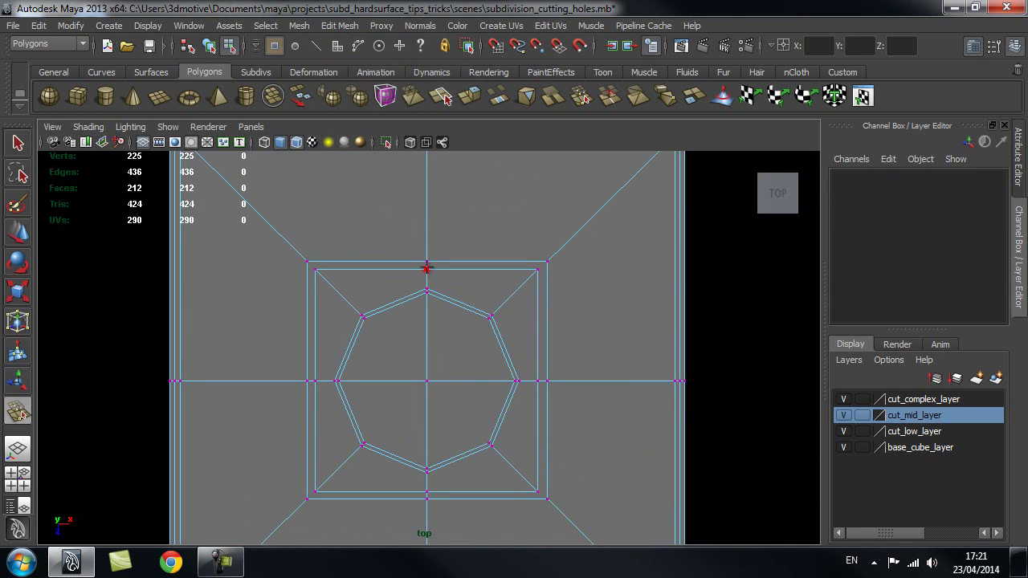
{"action": "left_click_drag", "start_coordinate": [425, 269], "coordinate": [426, 262]}
{"action": "left_click_drag", "start_coordinate": [322, 274], "coordinate": [309, 263]}
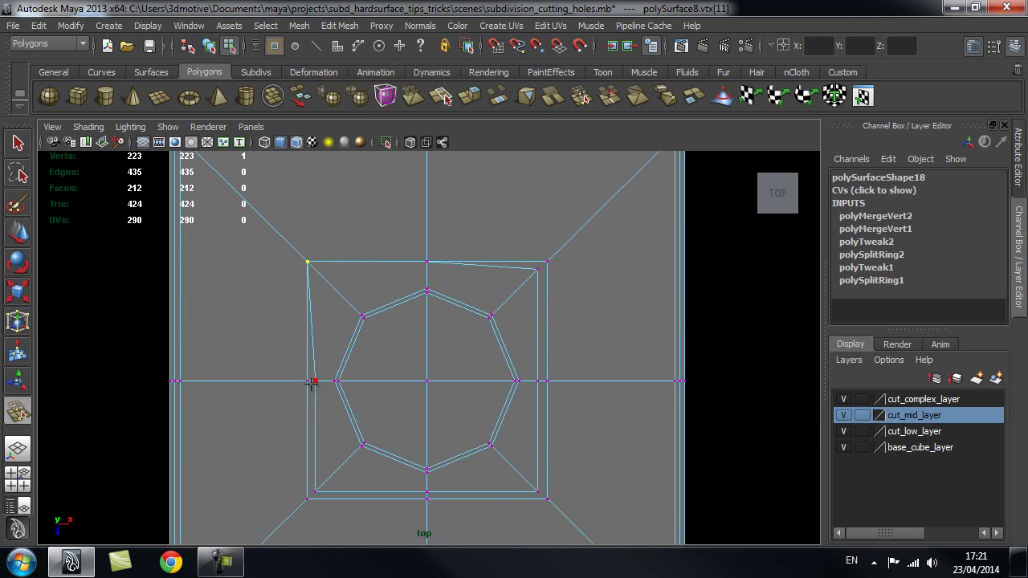
{"action": "left_click_drag", "start_coordinate": [312, 382], "coordinate": [306, 382]}
{"action": "left_click_drag", "start_coordinate": [317, 488], "coordinate": [308, 498]}
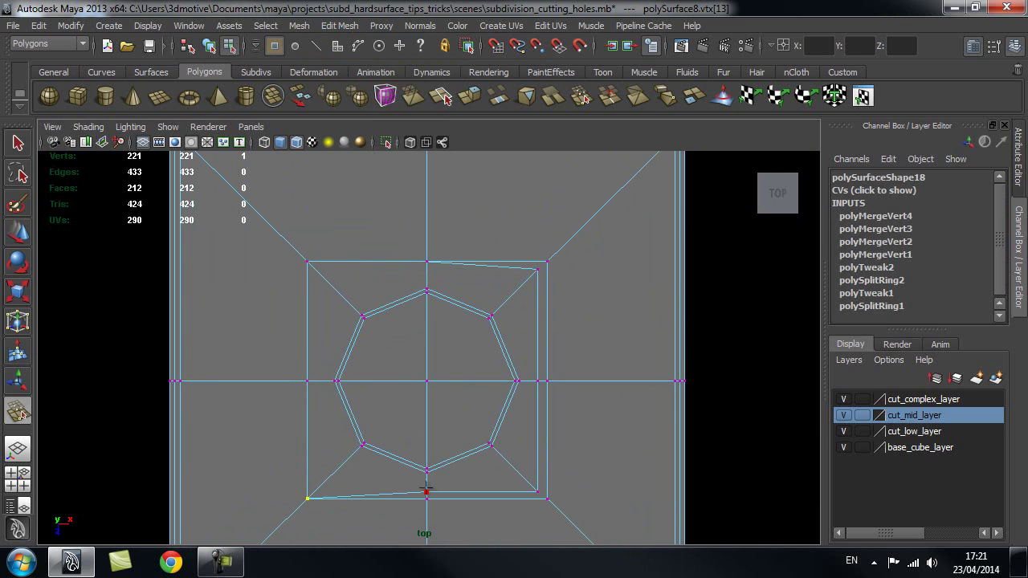
{"action": "left_click_drag", "start_coordinate": [426, 489], "coordinate": [427, 498]}
{"action": "left_click_drag", "start_coordinate": [537, 492], "coordinate": [546, 499]}
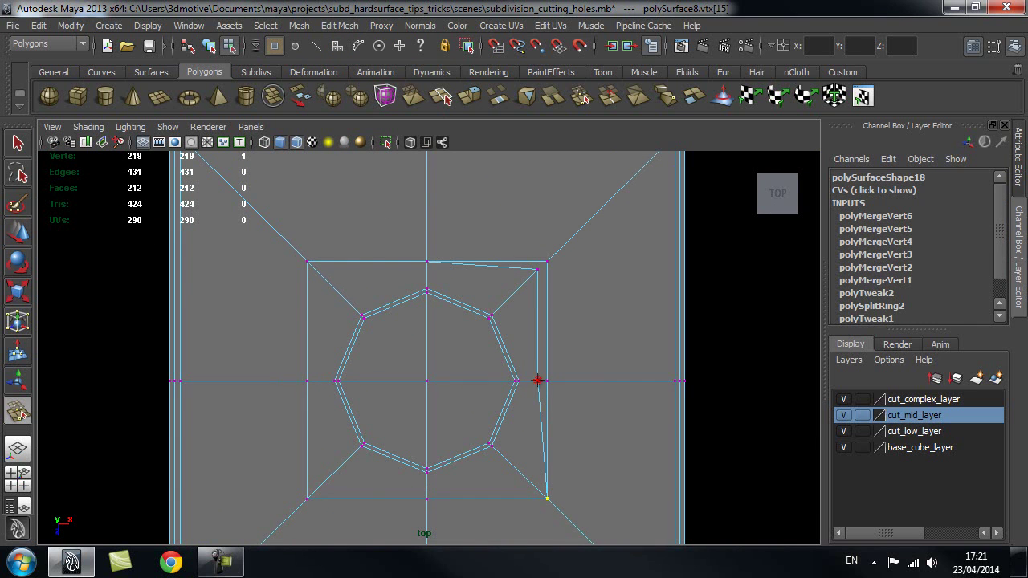
{"action": "left_click_drag", "start_coordinate": [537, 380], "coordinate": [546, 380]}
{"action": "left_click_drag", "start_coordinate": [538, 269], "coordinate": [546, 261]}
{"action": "key", "text": "q"}
Preview the joined cube smoothed in the perspective view and inspect the edge flow around the round hole
{"action": "key", "text": "space"}
{"action": "left_click_drag", "start_coordinate": [523, 323], "coordinate": [474, 352]}
{"action": "right_click_drag", "start_coordinate": [474, 352], "coordinate": [538, 265]}
{"action": "right_click_drag", "start_coordinate": [191, 283], "coordinate": [365, 270], "text": "alt"}
{"action": "left_click_drag", "start_coordinate": [366, 271], "coordinate": [481, 294], "text": "alt"}
{"action": "key", "text": "3"}
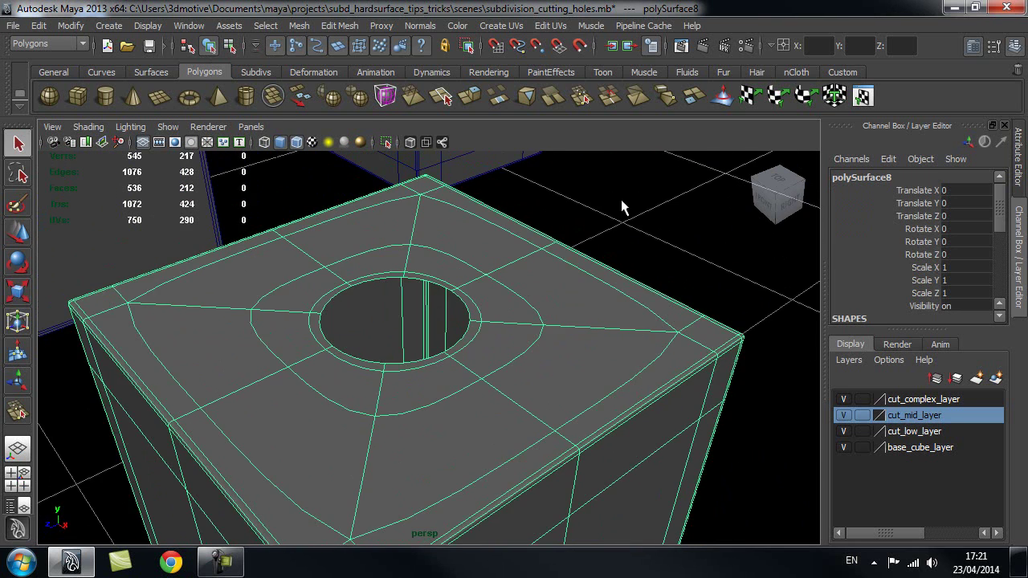
{"action": "left_click", "coordinate": [626, 231]}
{"action": "left_click_drag", "start_coordinate": [627, 233], "coordinate": [518, 286], "text": "alt"}
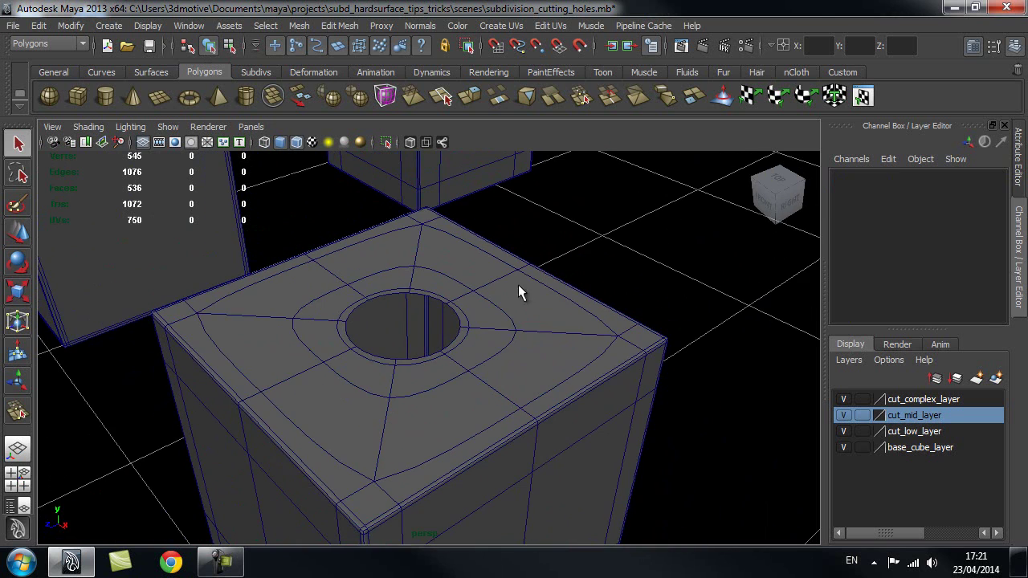
Turn off wireframe on shaded and examine the smoothed hole from several angles
{"action": "left_click", "coordinate": [289, 147]}
{"action": "mouse_move", "coordinate": [460, 258]}
{"action": "left_mouse_down", "text": "alt"}
{"action": "mouse_move", "coordinate": [522, 294]}
{"action": "mouse_move", "coordinate": [368, 280]}
{"action": "mouse_move", "coordinate": [562, 278]}
{"action": "mouse_move", "coordinate": [371, 318]}
{"action": "left_mouse_up", "text": "alt"}
{"action": "left_click", "coordinate": [484, 331]}
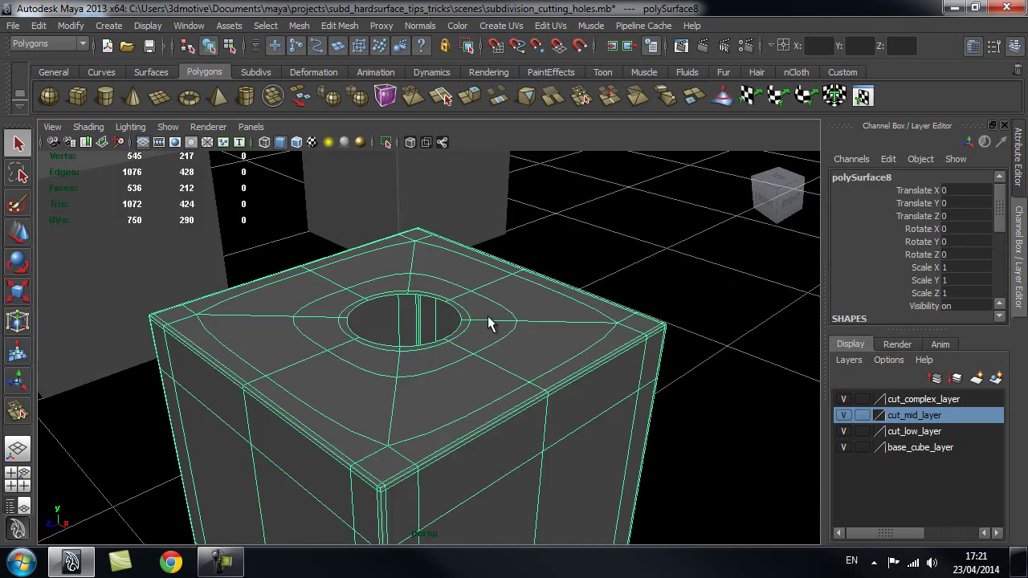
{"action": "left_click_drag", "start_coordinate": [488, 321], "coordinate": [504, 259], "text": "alt"}
{"action": "left_click_drag", "start_coordinate": [410, 381], "coordinate": [322, 257], "text": "alt"}
Return the cube to its unsmoothed display and extrude the hole's inner border edge loop slightly downward
{"action": "key", "text": "1"}
{"action": "right_click_drag", "start_coordinate": [273, 338], "coordinate": [494, 299], "text": "alt"}
{"action": "right_click_drag", "start_coordinate": [458, 208], "coordinate": [456, 166]}
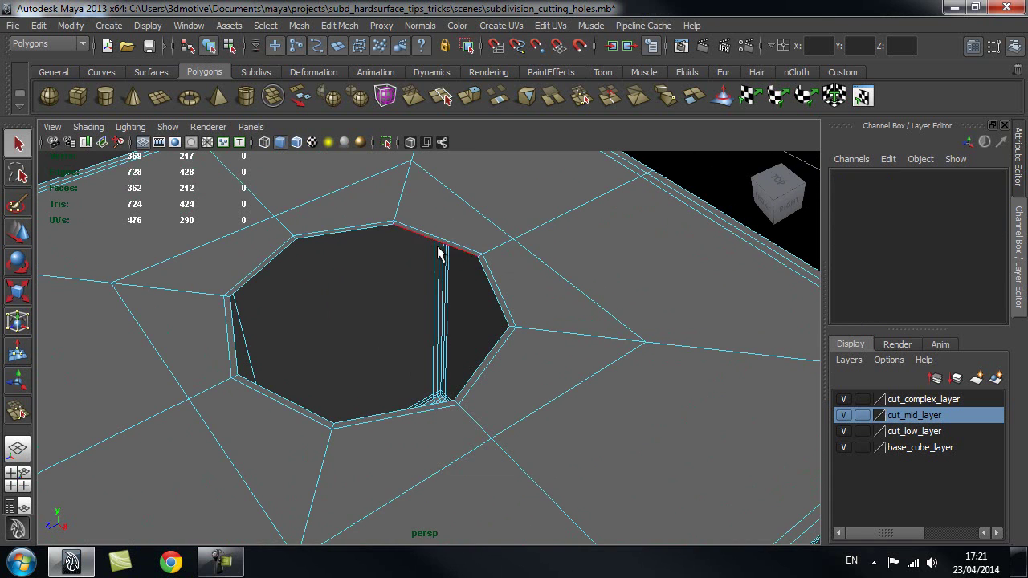
{"action": "double_click", "coordinate": [440, 248]}
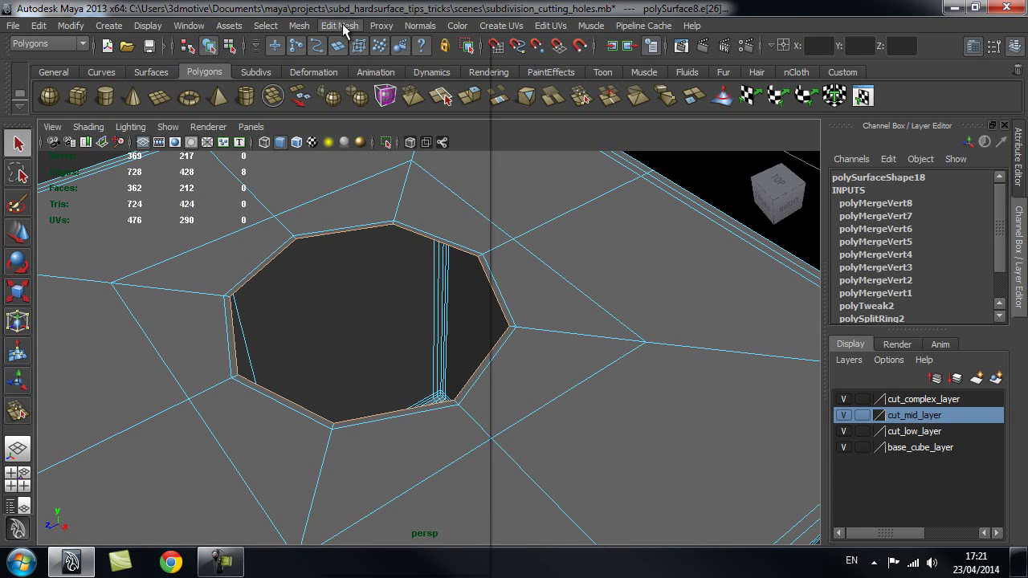
{"action": "left_click", "coordinate": [340, 26]}
{"action": "left_click", "coordinate": [361, 81]}
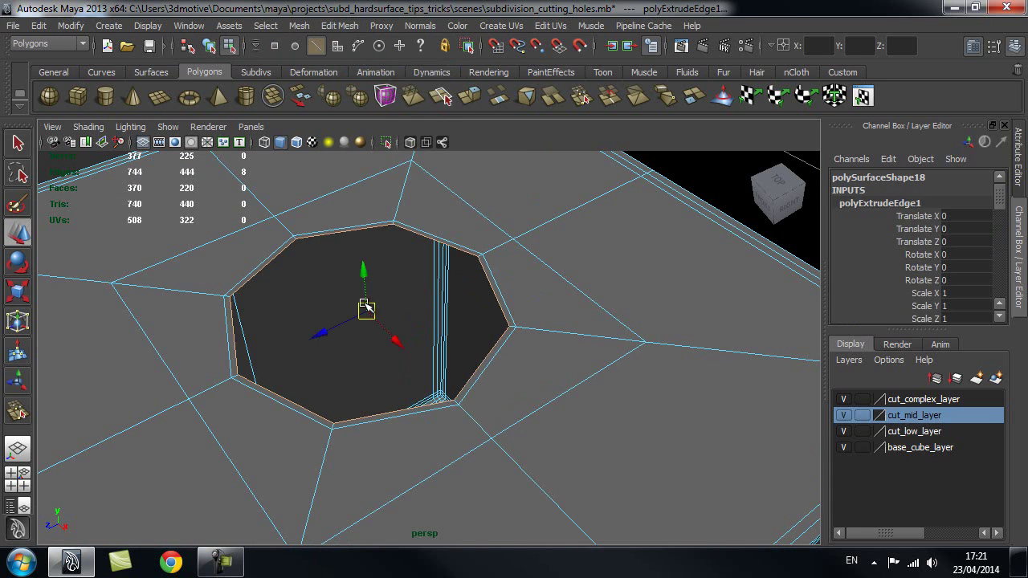
{"action": "left_click_drag", "start_coordinate": [366, 270], "coordinate": [417, 361]}
Repeat the downward extrusion to form the hole's walls, with a narrow support loop at their base
{"action": "key", "text": "g"}
{"action": "key", "text": "g"}
{"action": "key", "text": "w"}
Extrude the wall's bottom edge loop inward twice, as a narrow support ring and a small ring near the centre of the floor
{"action": "key", "text": "ctrl+e"}
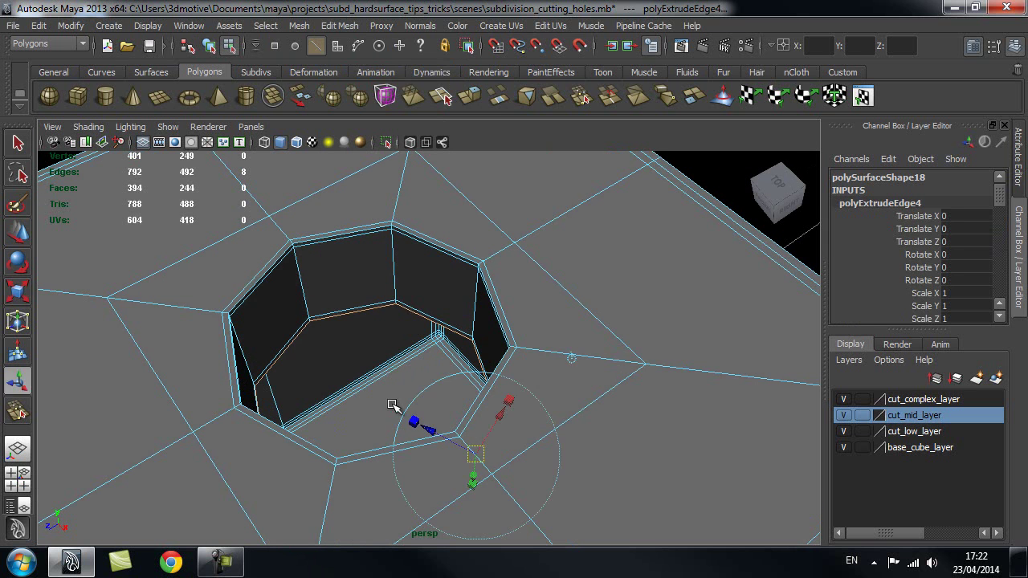
{"action": "left_click_drag", "start_coordinate": [378, 401], "coordinate": [301, 437]}
{"action": "key", "text": "ctrl+e"}
{"action": "left_click_drag", "start_coordinate": [431, 379], "coordinate": [381, 399], "text": "alt"}
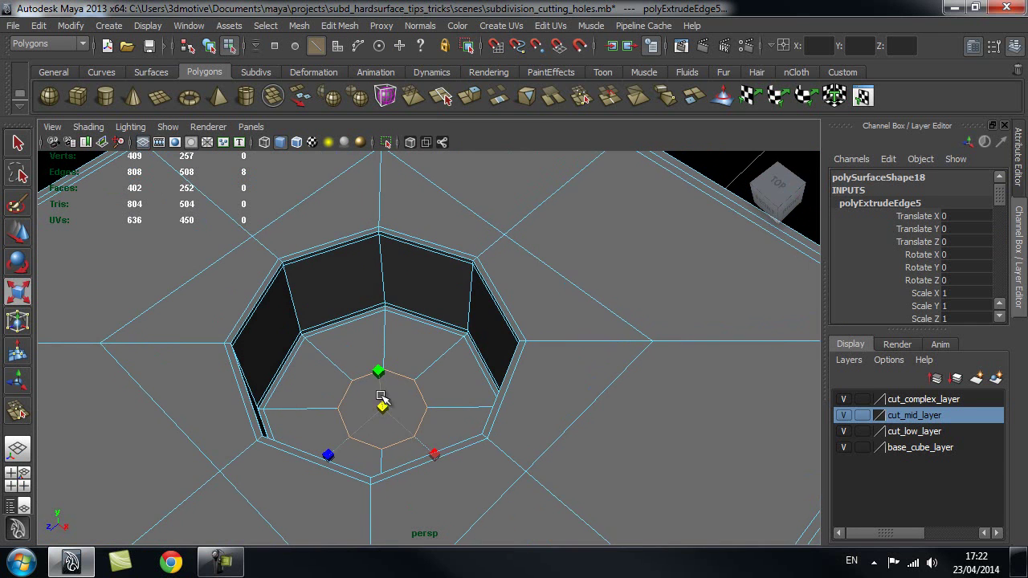
Merge the floor's inner ring to its centre and vertex-snap the merged vertex vertically level with the floor's rim
{"action": "right_click", "coordinate": [397, 344], "text": "ctrl"}
{"action": "mouse_move", "coordinate": [397, 344]}
{"action": "right_mouse_down", "text": "ctrl"}
{"action": "mouse_move", "coordinate": [363, 352]}
{"action": "mouse_move", "coordinate": [405, 348]}
{"action": "mouse_move", "coordinate": [349, 339]}
{"action": "mouse_move", "coordinate": [377, 363]}
{"action": "mouse_move", "coordinate": [379, 309]}
{"action": "right_mouse_up", "text": "ctrl"}
{"action": "left_click_drag", "start_coordinate": [379, 309], "coordinate": [395, 376], "text": "alt"}
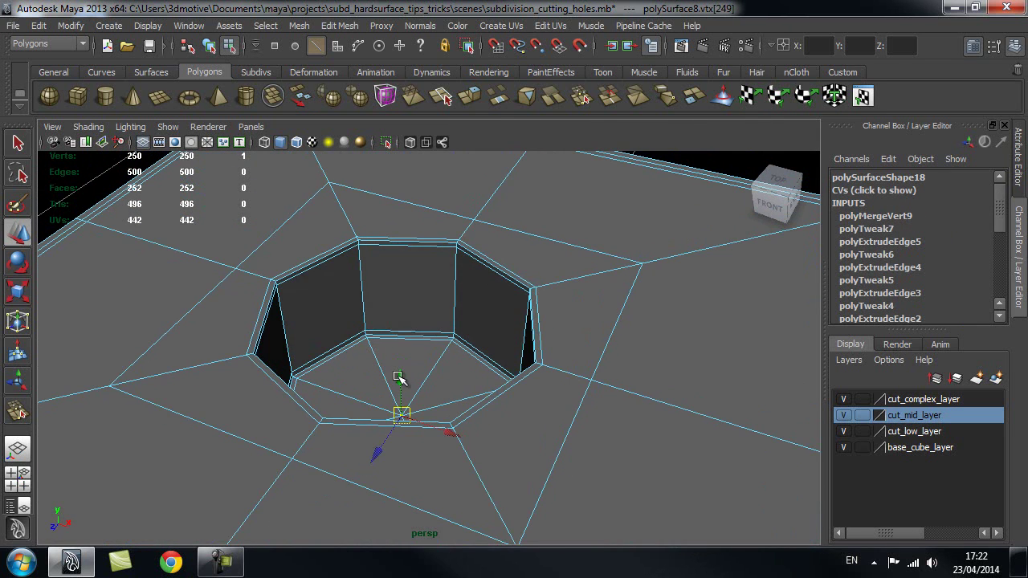
{"action": "right_click_drag", "start_coordinate": [257, 404], "coordinate": [345, 408], "text": "alt"}
{"action": "key", "text": "v"}
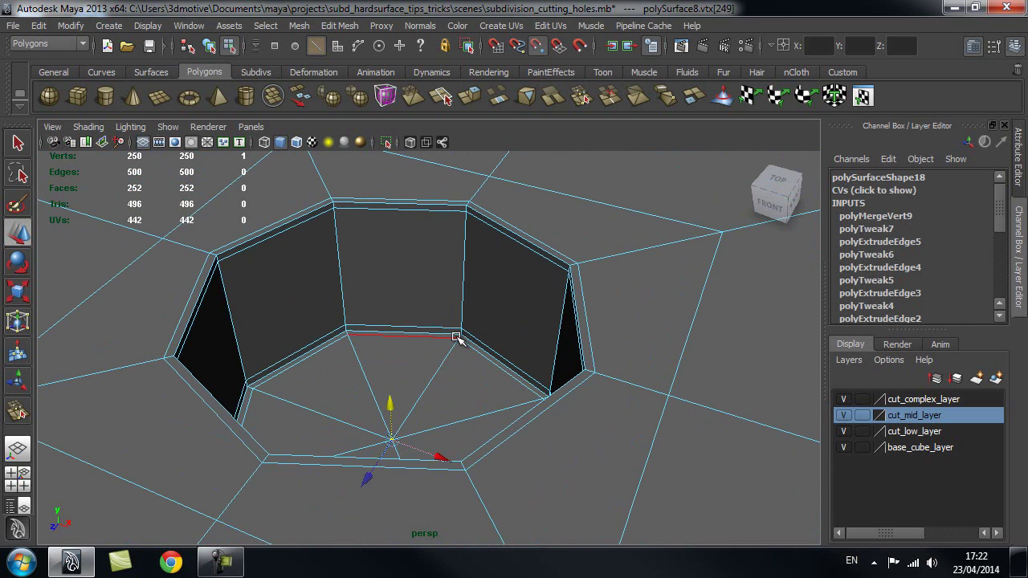
{"action": "left_click_drag", "start_coordinate": [461, 362], "coordinate": [378, 407], "text": "alt"}
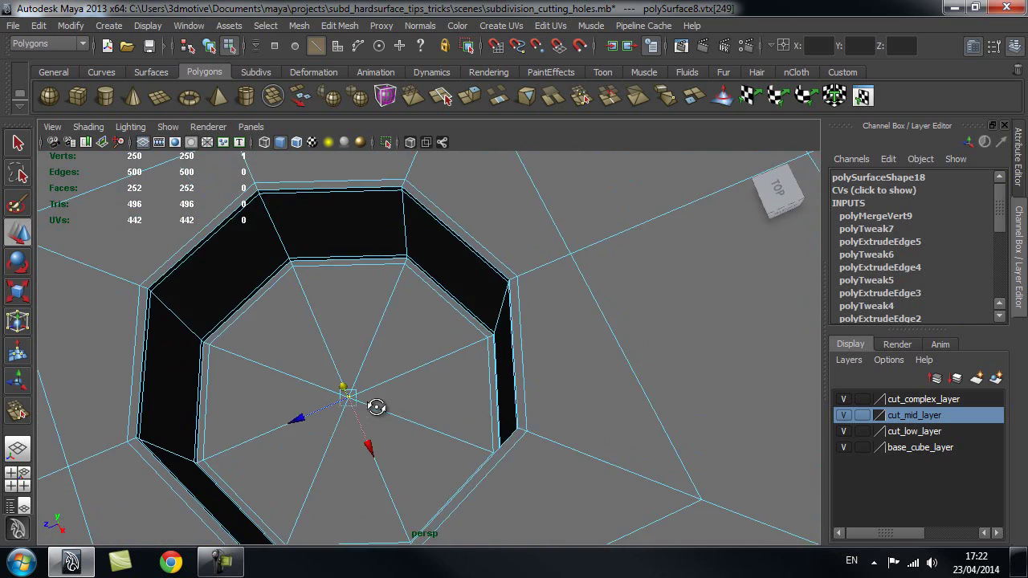
Delete every other spoke edge on the hole's floor, leaving a cross of four edges that divides it into quads
{"action": "right_click_drag", "start_coordinate": [414, 396], "coordinate": [363, 397], "text": "alt"}
{"action": "middle_click_drag", "start_coordinate": [363, 399], "coordinate": [394, 387], "text": "alt"}
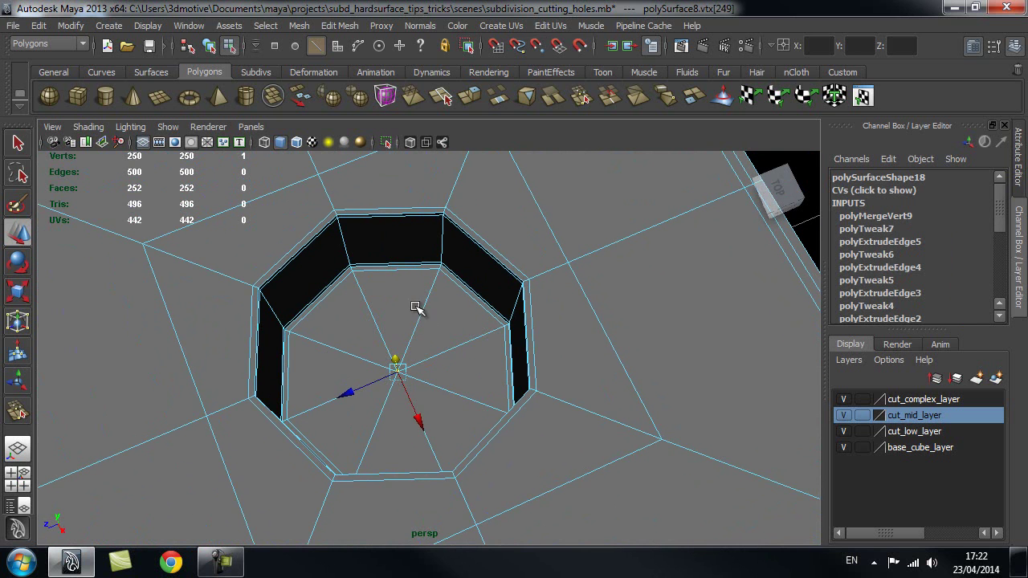
{"action": "key", "text": "q"}
{"action": "right_click_drag", "start_coordinate": [423, 283], "coordinate": [413, 257]}
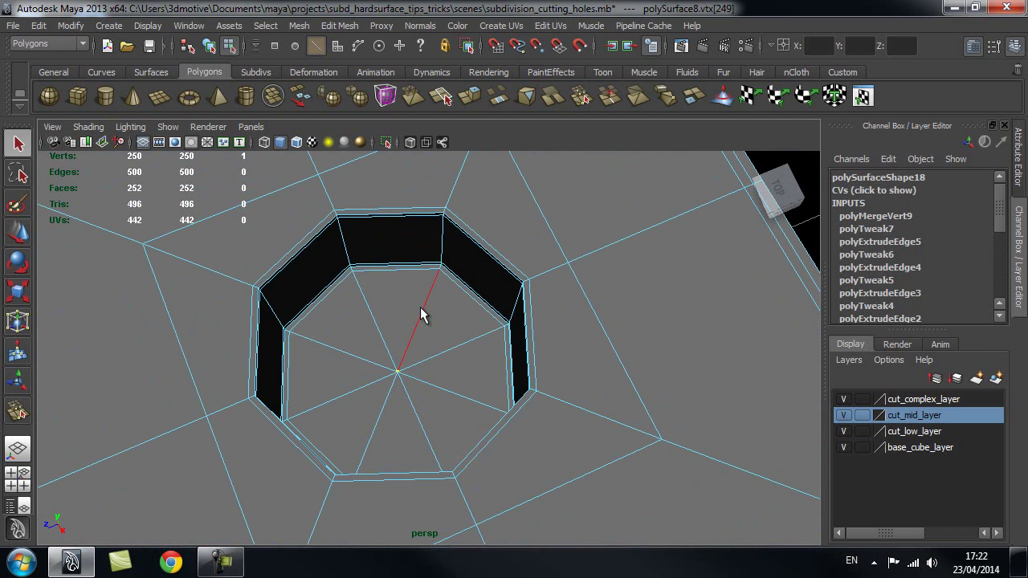
{"action": "left_click", "coordinate": [415, 332]}
{"action": "left_click_drag", "start_coordinate": [414, 331], "coordinate": [362, 336], "text": "alt"}
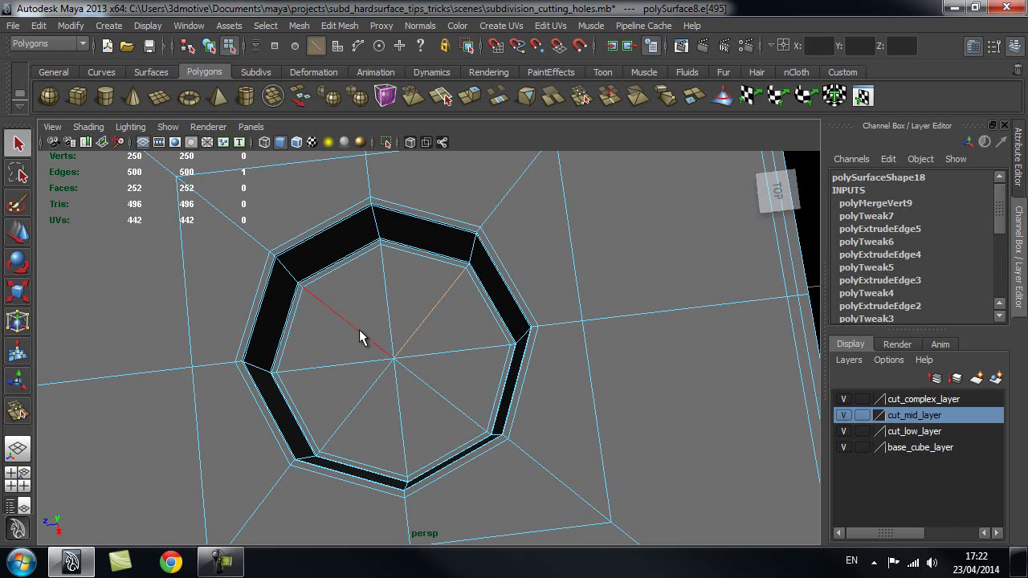
{"action": "left_click", "coordinate": [434, 396], "text": "shift"}
{"action": "right_click_drag", "start_coordinate": [406, 354], "coordinate": [394, 368], "text": "shift"}
{"action": "left_click_drag", "start_coordinate": [409, 418], "coordinate": [369, 410], "text": "alt"}
{"action": "right_click_drag", "start_coordinate": [463, 397], "coordinate": [349, 404], "text": "alt"}
{"action": "left_click_drag", "start_coordinate": [348, 404], "coordinate": [398, 402], "text": "alt"}
{"action": "right_click_drag", "start_coordinate": [318, 384], "coordinate": [355, 370], "text": "alt"}
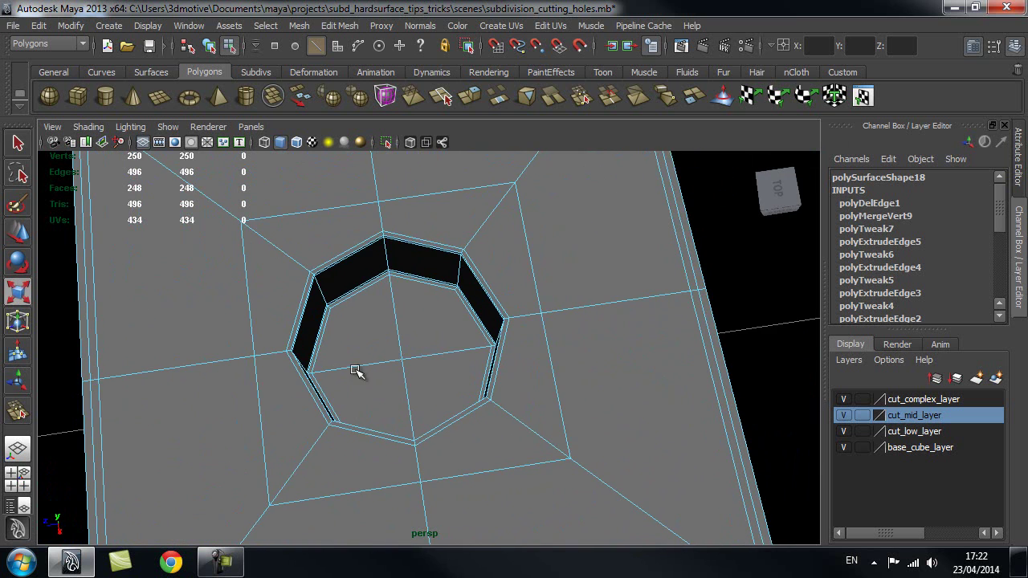
Select the cube and check it with Cleanup, set to select matching polygons for faces with more than 4 sides
{"action": "right_click_drag", "start_coordinate": [364, 312], "coordinate": [268, 360], "text": "alt"}
{"action": "left_click_drag", "start_coordinate": [268, 361], "coordinate": [401, 321], "text": "alt"}
{"action": "right_click_drag", "start_coordinate": [401, 321], "coordinate": [481, 257]}
{"action": "left_click", "coordinate": [497, 277]}
{"action": "left_click_drag", "start_coordinate": [542, 337], "coordinate": [444, 217], "text": "alt"}
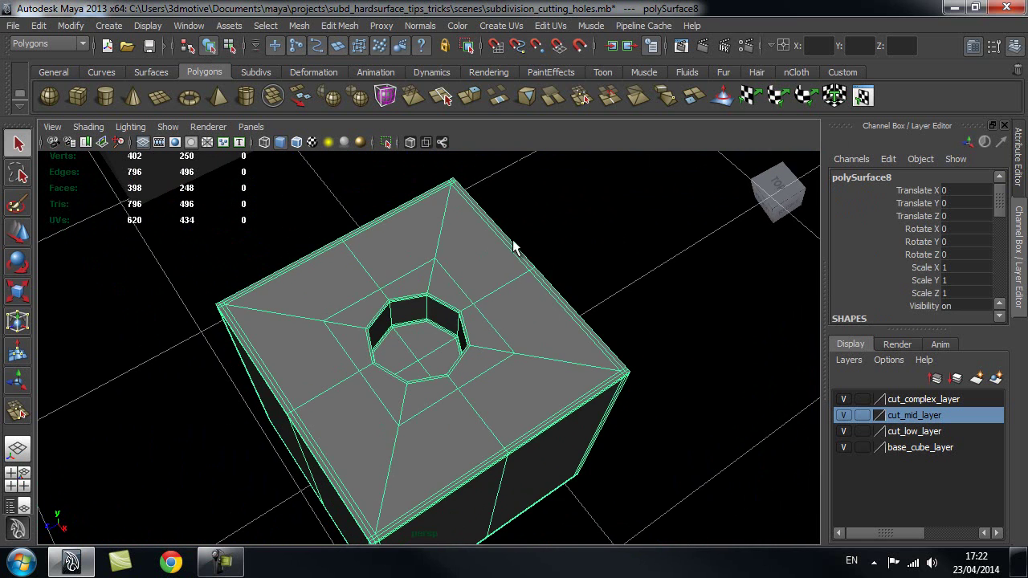
{"action": "left_click", "coordinate": [298, 27]}
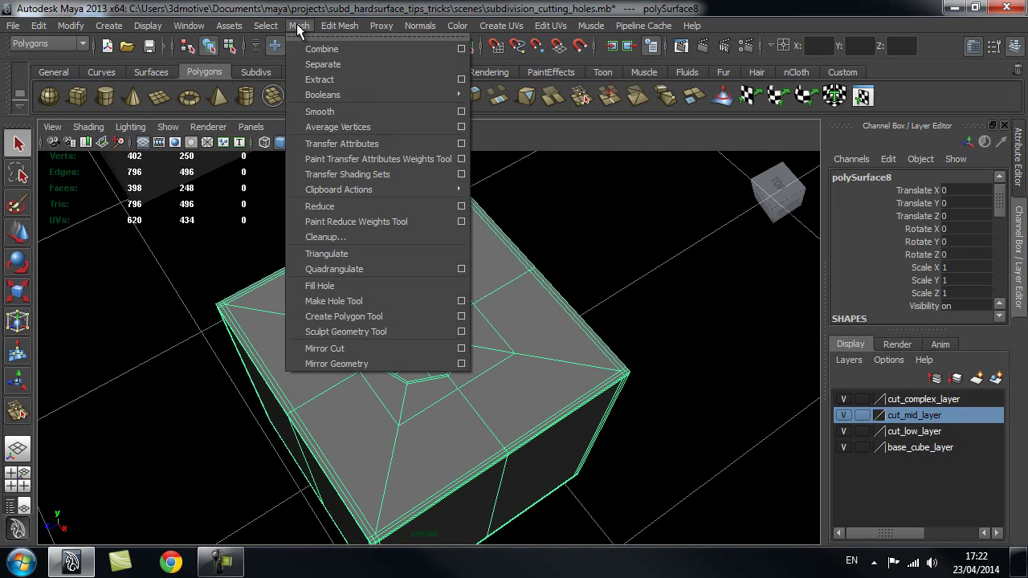
{"action": "left_click", "coordinate": [335, 237]}
{"action": "left_click_drag", "start_coordinate": [779, 35], "coordinate": [692, 71]}
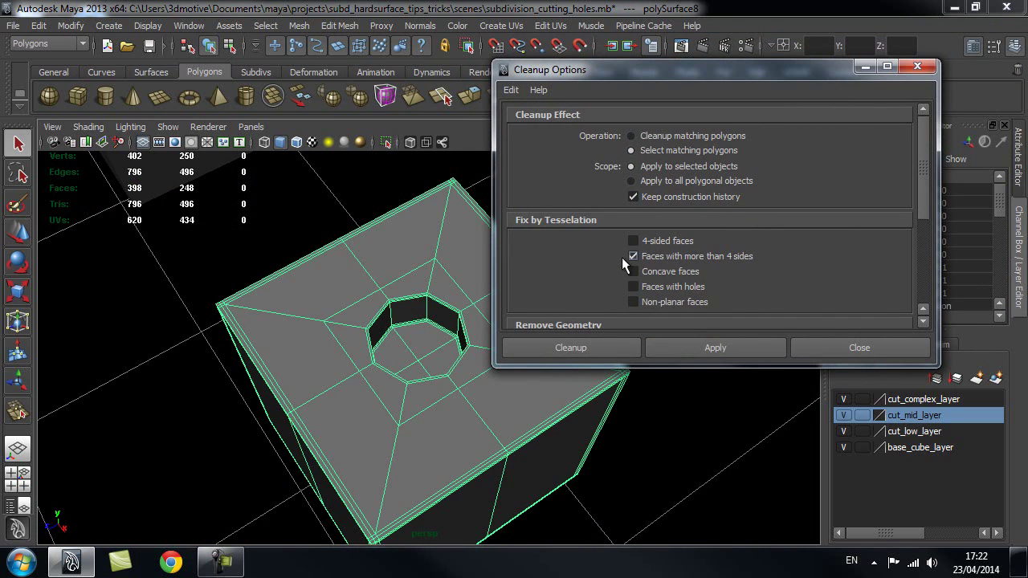
{"action": "left_click", "coordinate": [693, 343]}
{"action": "left_click_drag", "start_coordinate": [654, 457], "coordinate": [411, 335], "text": "alt"}
{"action": "left_click", "coordinate": [855, 347]}
Display the cube smoothed in object mode, deselect it, and view the finished recessed hole beside the other cubes
{"action": "mouse_move", "coordinate": [424, 331]}
{"action": "right_mouse_down"}
{"action": "mouse_move", "coordinate": [482, 265]}
{"action": "mouse_move", "coordinate": [422, 327]}
{"action": "right_mouse_up"}
{"action": "left_click", "coordinate": [423, 321]}
{"action": "key", "text": "3"}
{"action": "left_click", "coordinate": [573, 257]}
{"action": "left_click_drag", "start_coordinate": [574, 257], "coordinate": [580, 287], "text": "alt"}
{"action": "right_click_drag", "start_coordinate": [580, 287], "coordinate": [393, 321], "text": "alt"}
{"action": "middle_click_drag", "start_coordinate": [394, 321], "coordinate": [451, 326], "text": "alt"}
{"action": "right_click_drag", "start_coordinate": [450, 326], "coordinate": [404, 298], "text": "alt"}
{"action": "left_click_drag", "start_coordinate": [404, 298], "coordinate": [463, 322], "text": "alt"}
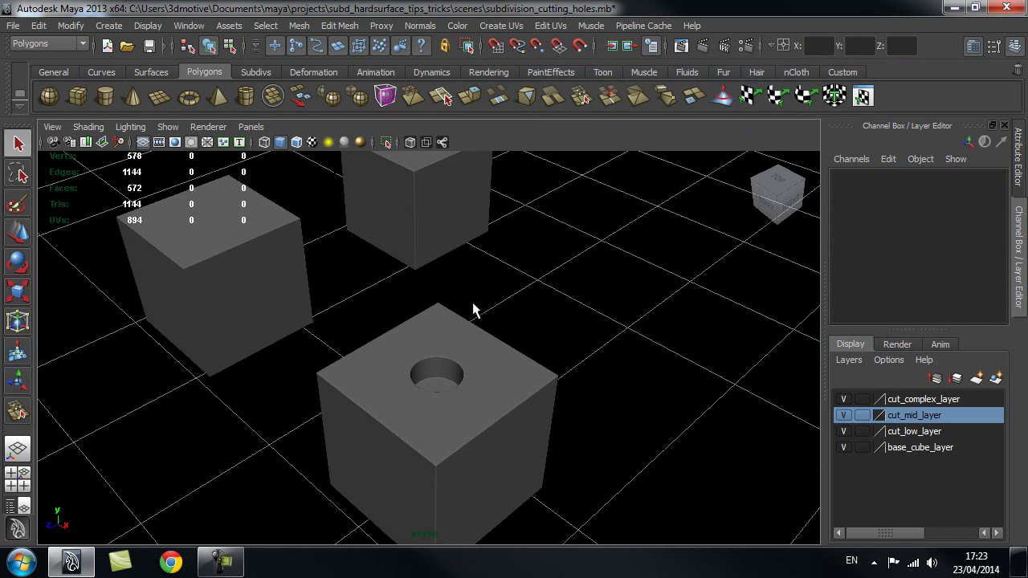